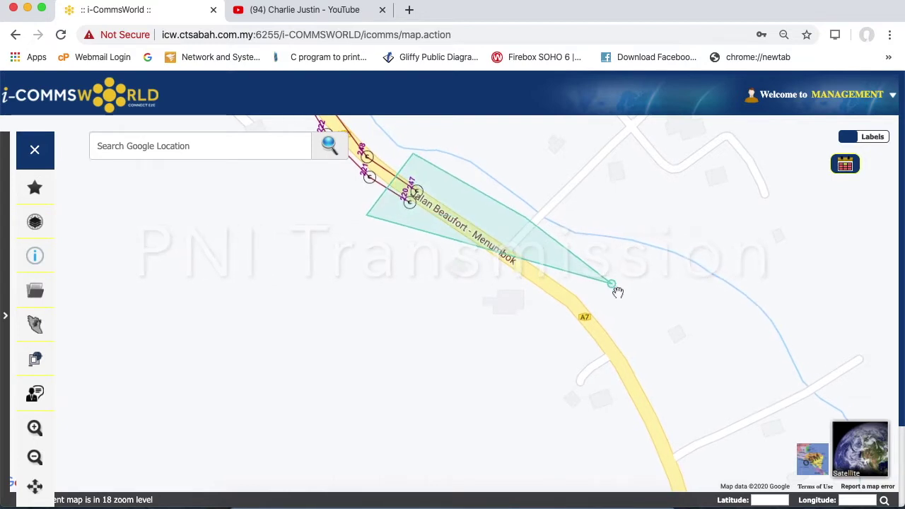
- Finish the project boundary polygon around the road section of Jalan Beaufort - Menumbok and save the feature
click(612, 283)
click(670, 379)
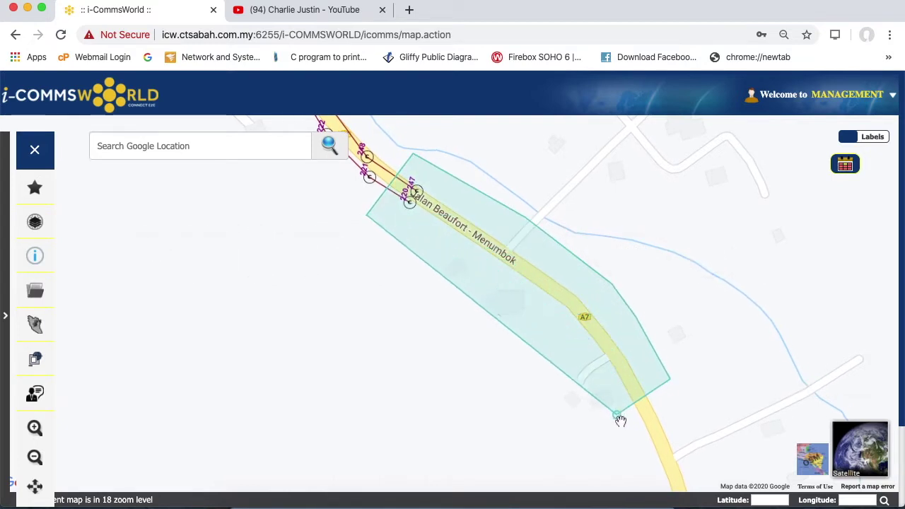
click(601, 420)
click(559, 357)
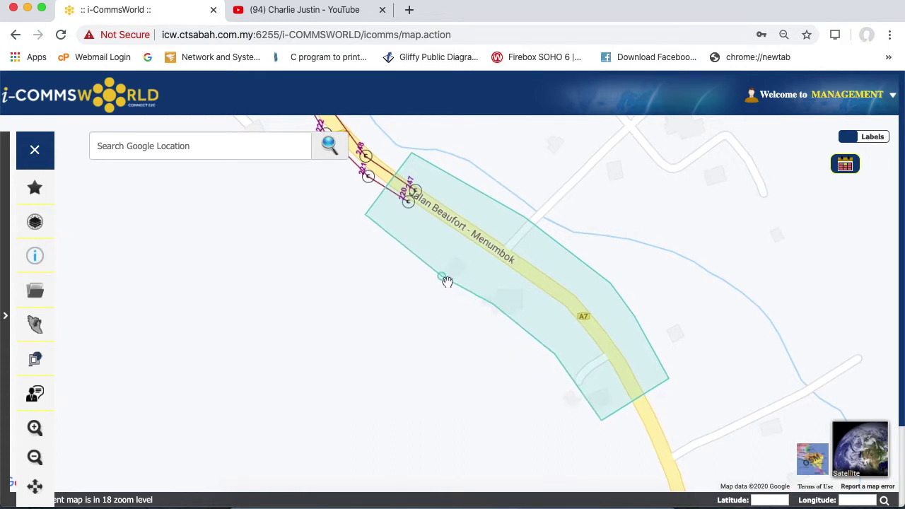
double_click(393, 248)
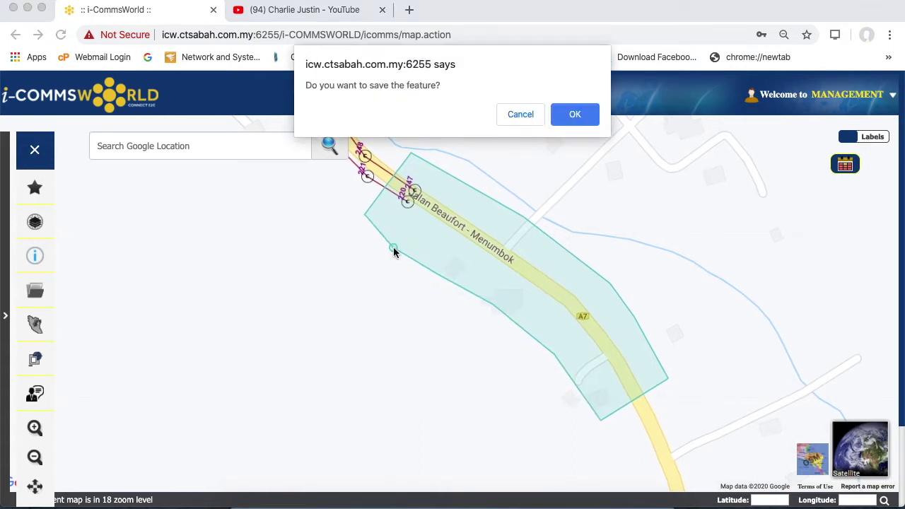
click(574, 115)
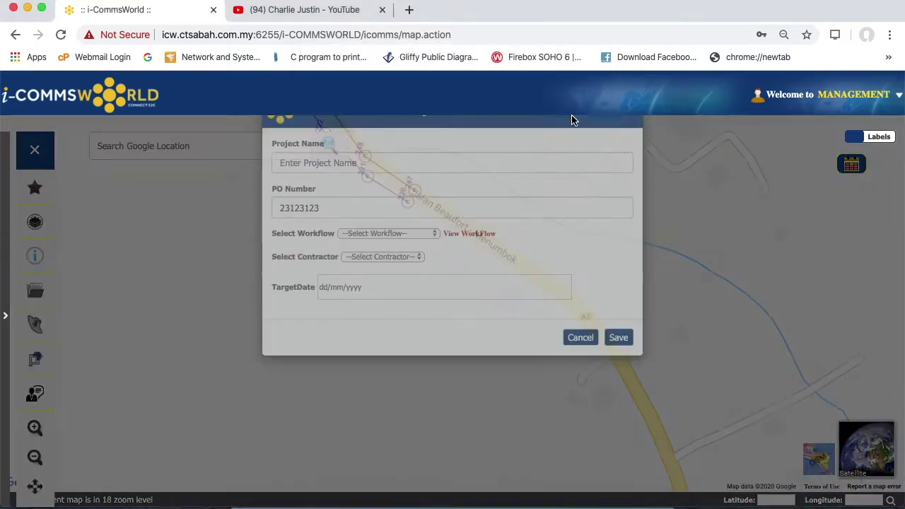
- Create the project Transmission_PNI_08012020 with the BACKHAUL WORKFLOW, contractor CTSB and target date 15/02/2020
click(405, 200)
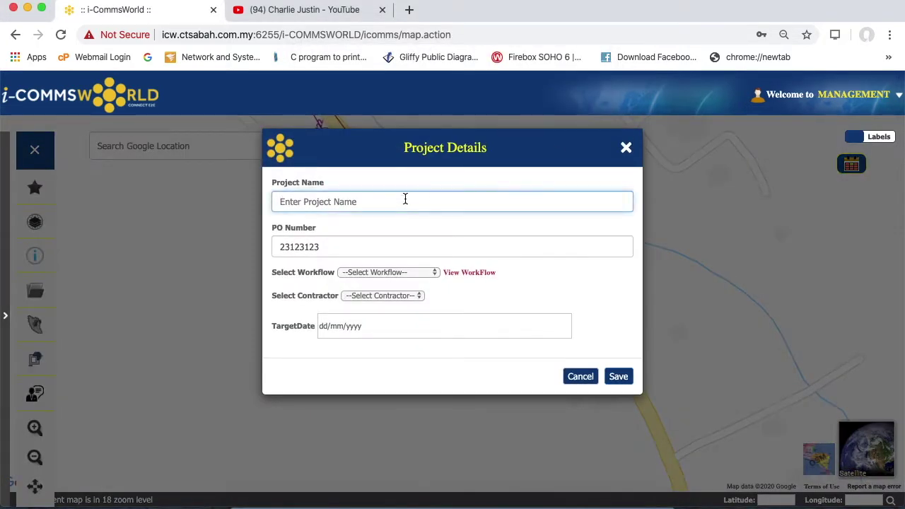
text(Transmission_PNI_08012020)
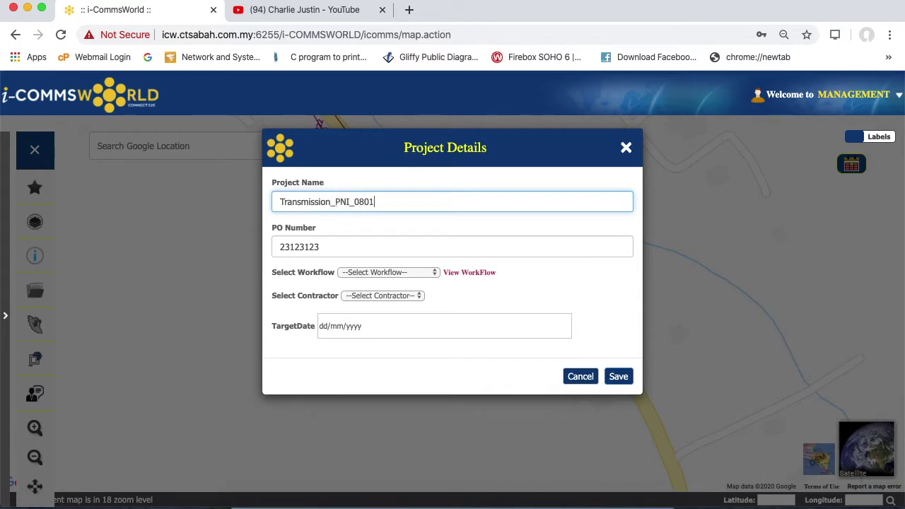
click(407, 274)
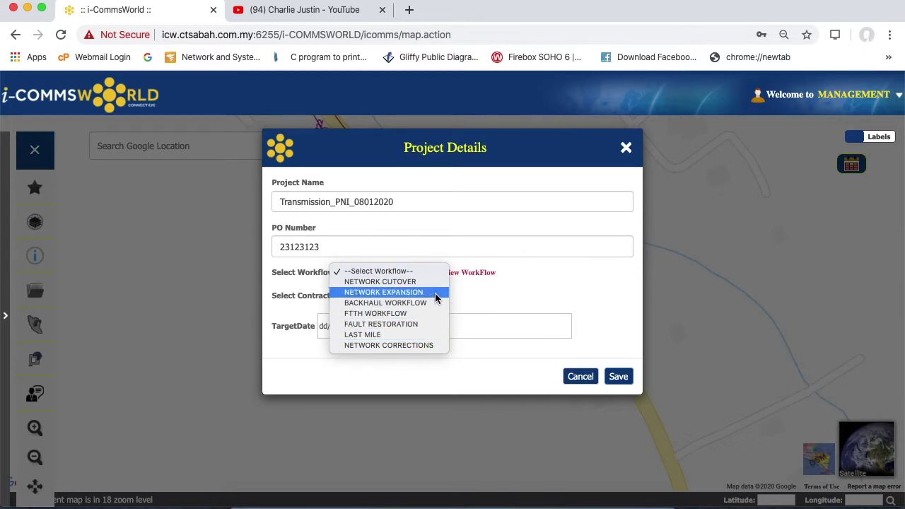
click(435, 304)
click(390, 297)
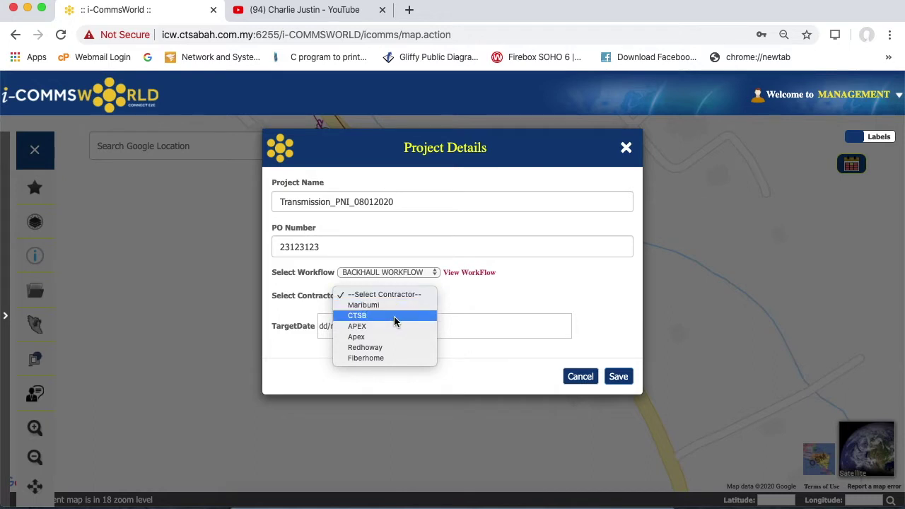
click(394, 316)
click(565, 326)
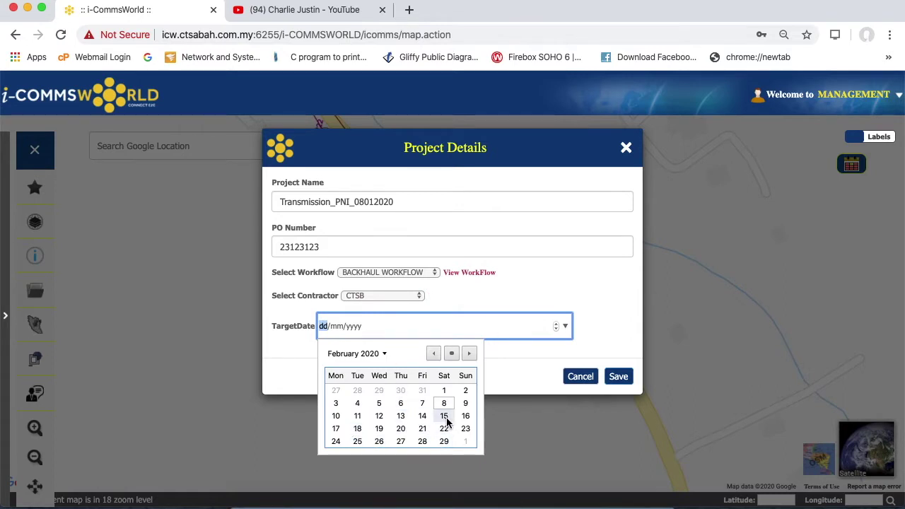
click(443, 417)
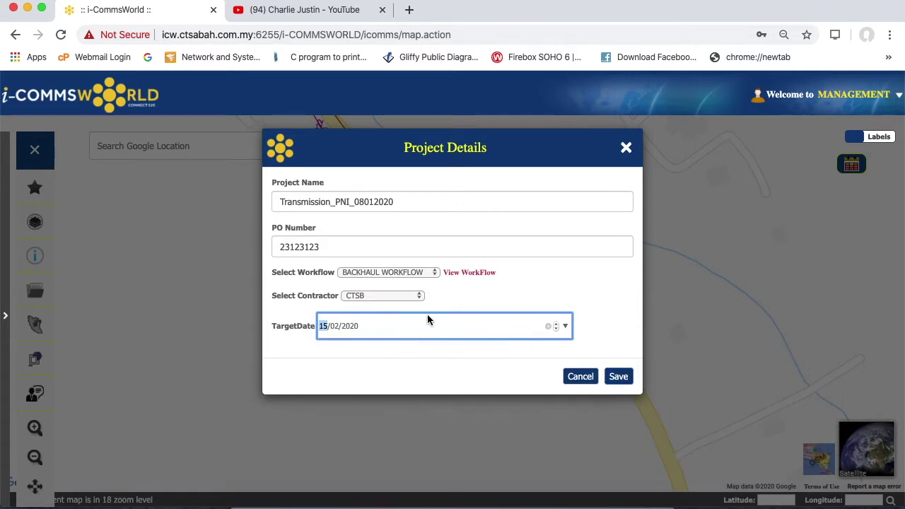
click(618, 376)
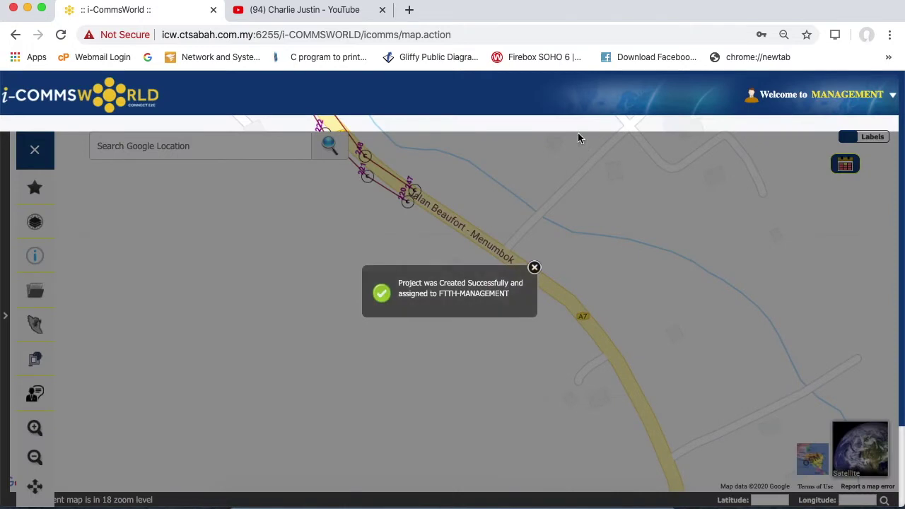
click(535, 269)
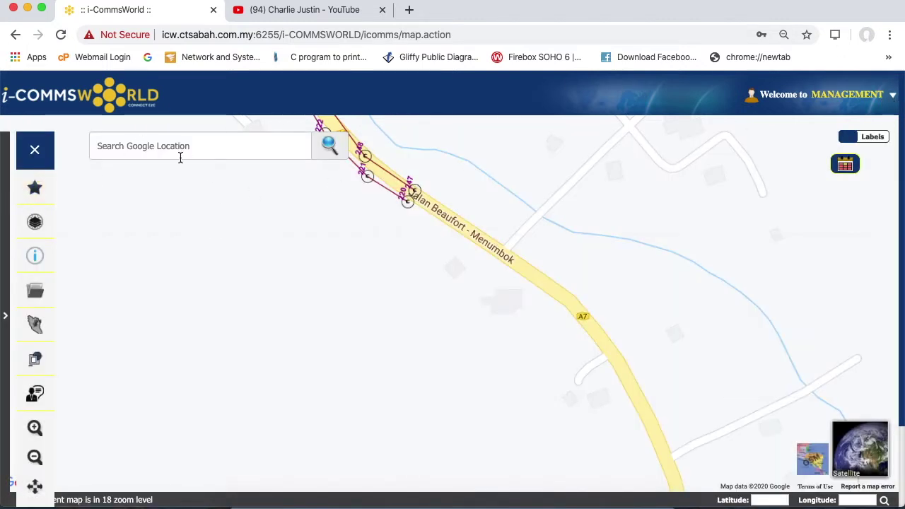
- List all projects from 07/02/2020 to 09/02/2020 for contractor CTSB and workflow ALL
mouse_move(4, 168)
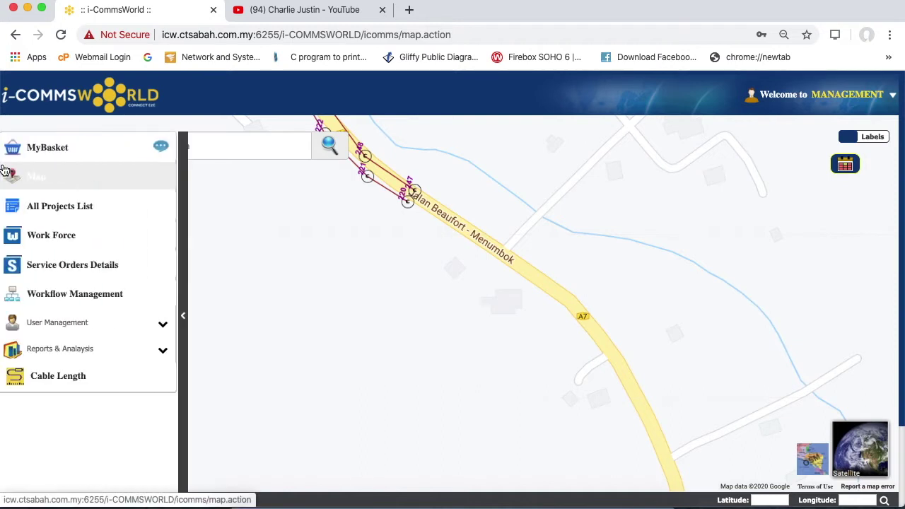
click(82, 216)
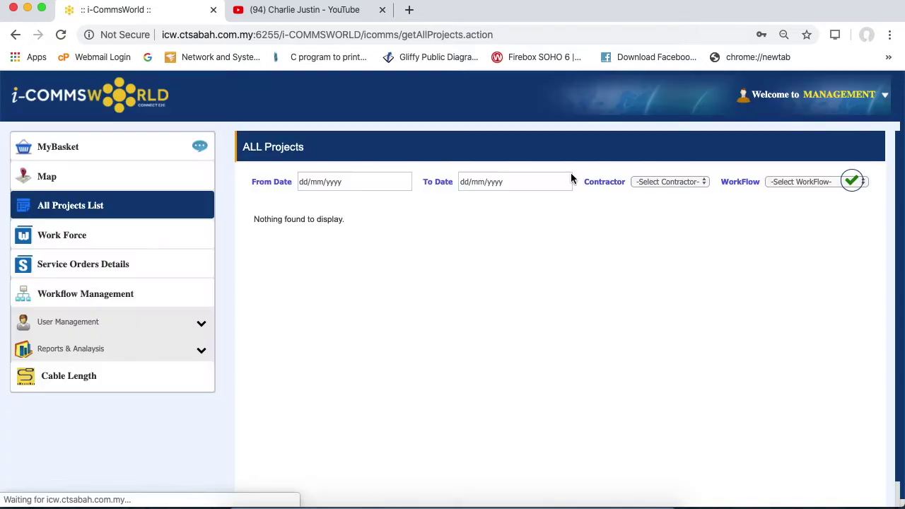
click(397, 182)
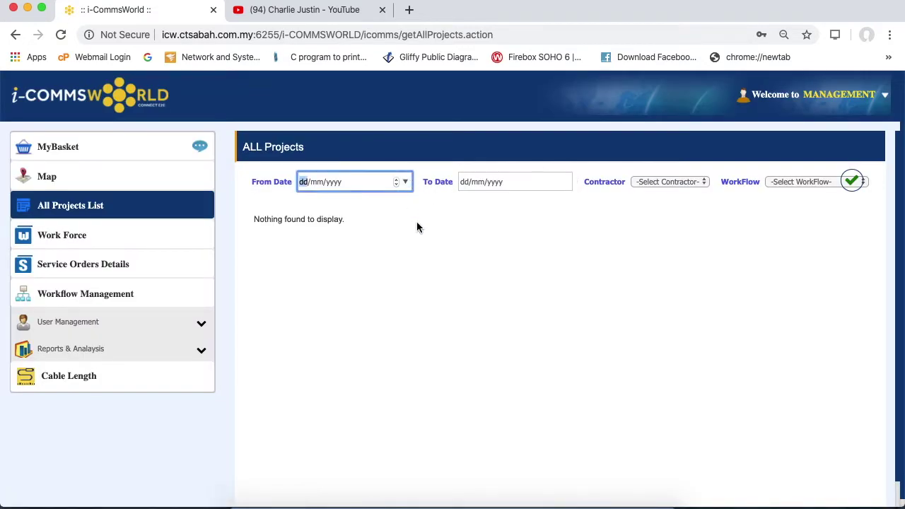
click(405, 182)
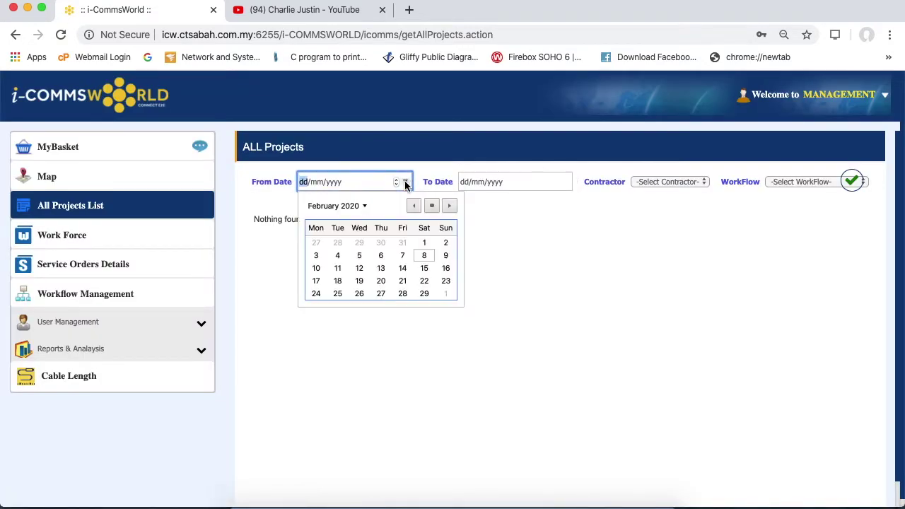
click(401, 258)
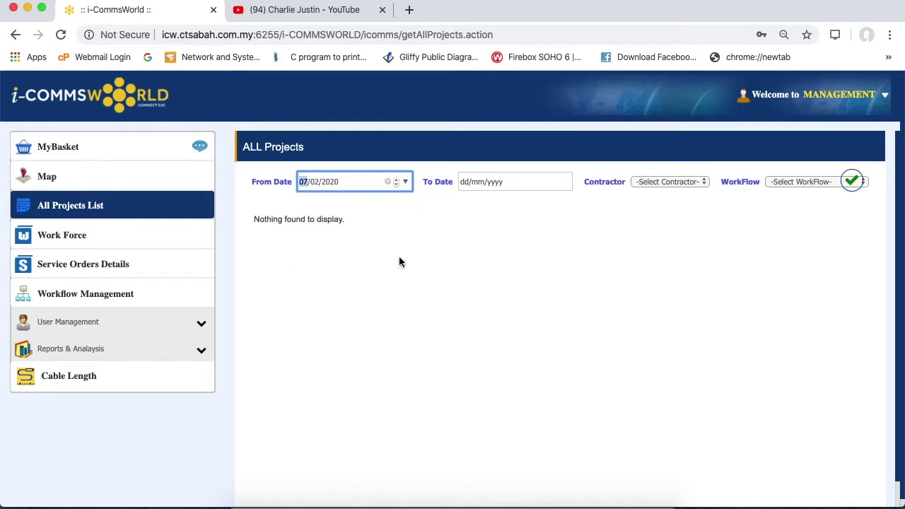
click(565, 181)
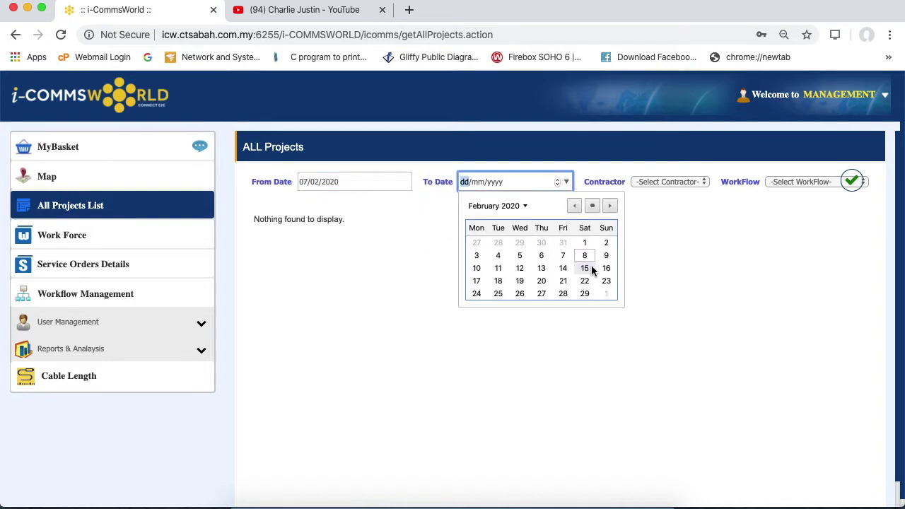
click(607, 256)
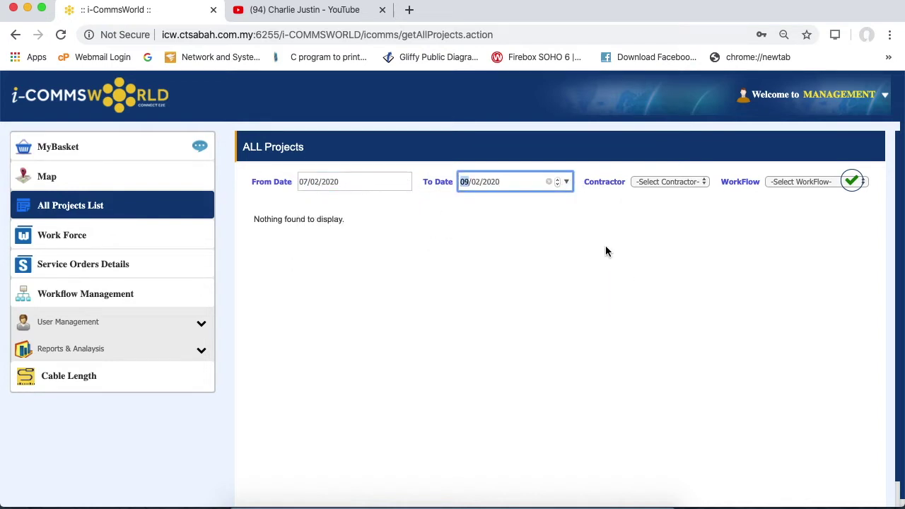
click(684, 182)
click(684, 203)
click(813, 181)
key(Escape)
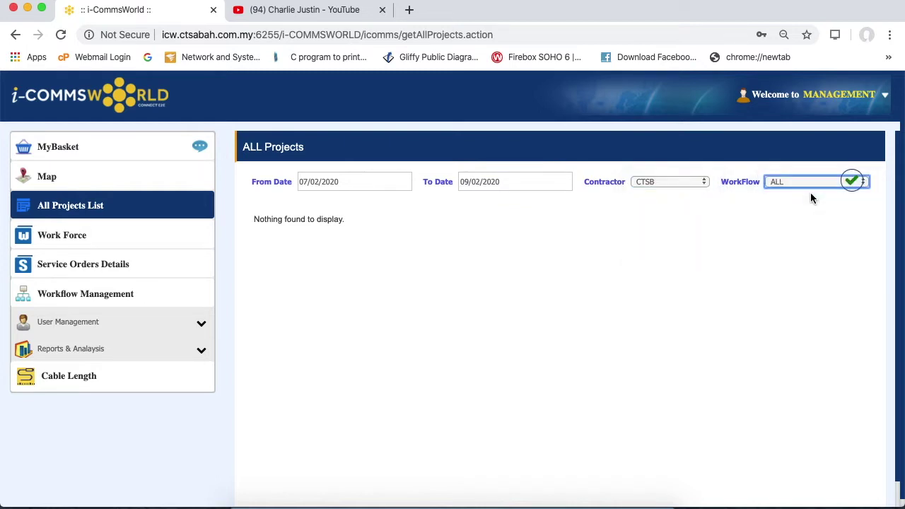
click(852, 181)
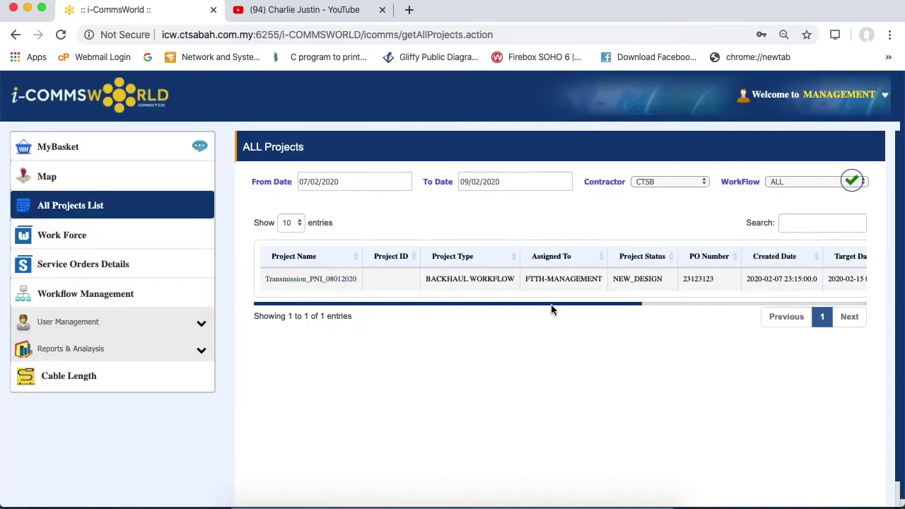
- Assign the Transmission_PNI_08012020 project to FirstCTSBPlanner and dismiss the notification
click(672, 302)
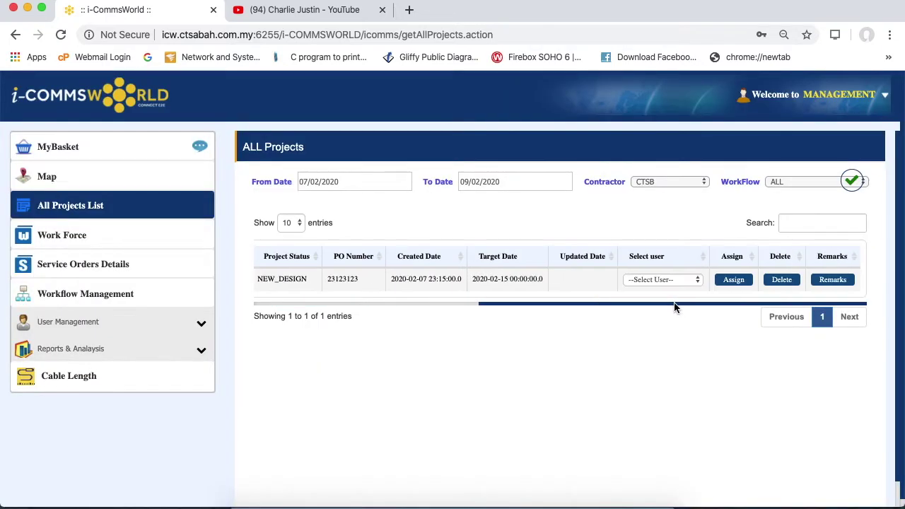
click(627, 283)
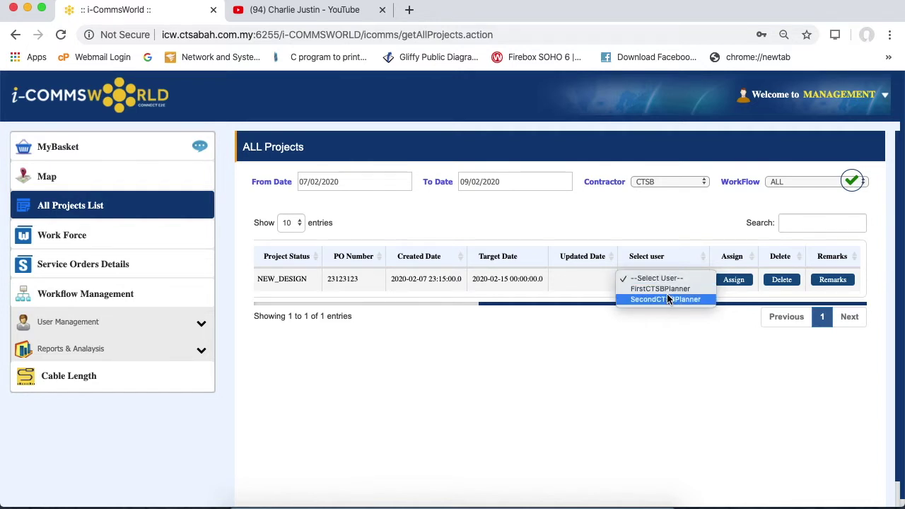
click(696, 291)
click(733, 282)
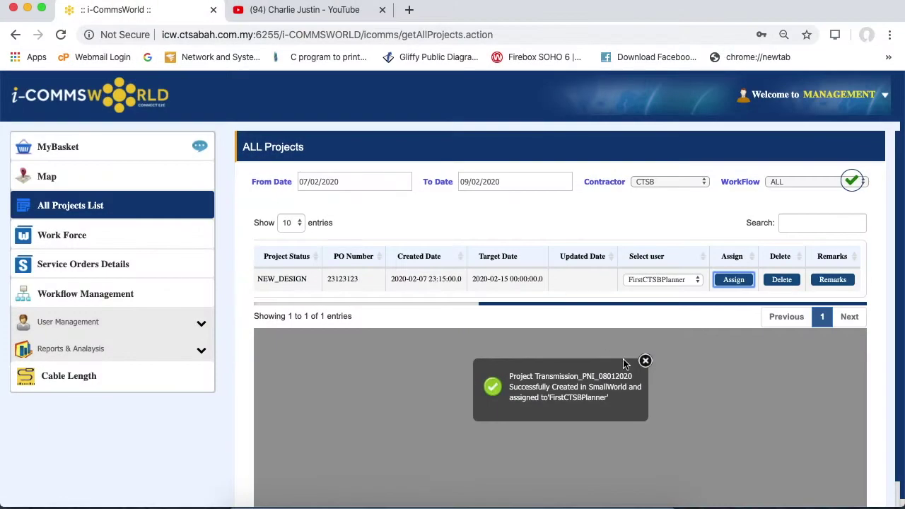
click(645, 362)
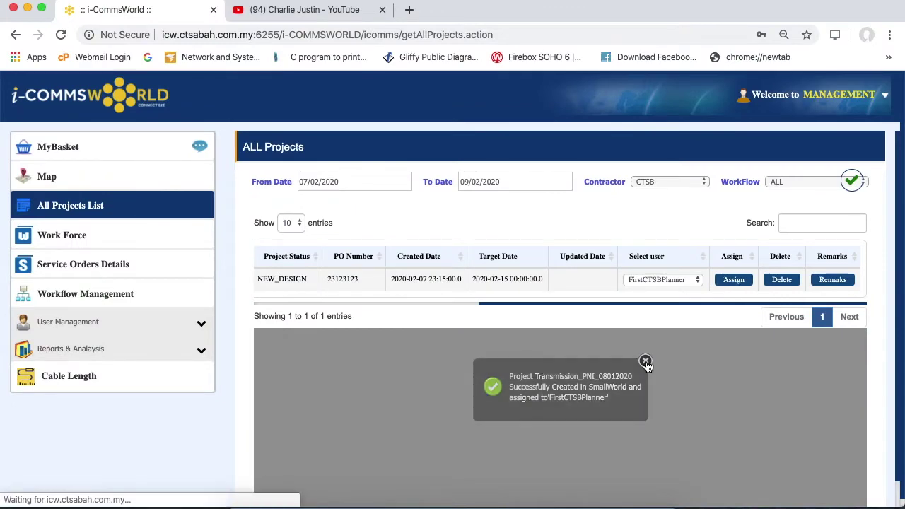
- Sign out of the management account and sign in as FirstCTSBPlanner with the saved password
click(883, 96)
click(806, 145)
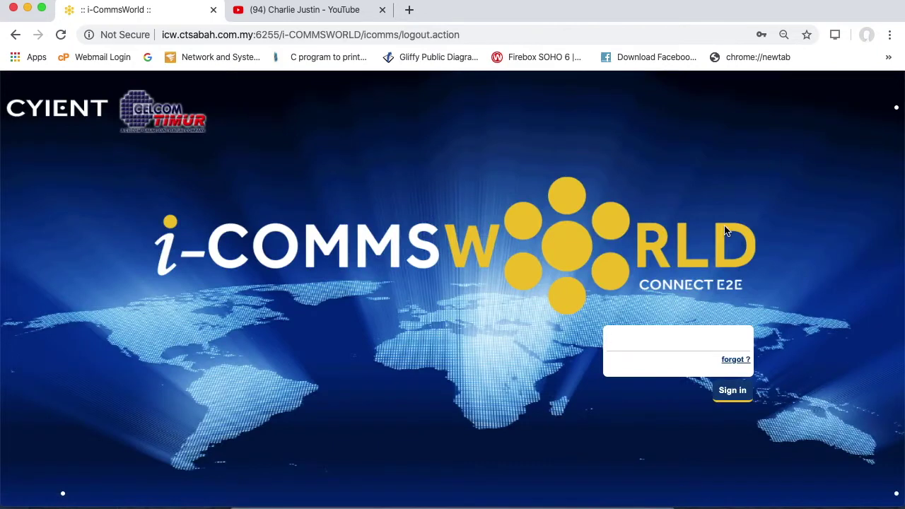
click(672, 339)
scroll(672, 228, down, 1)
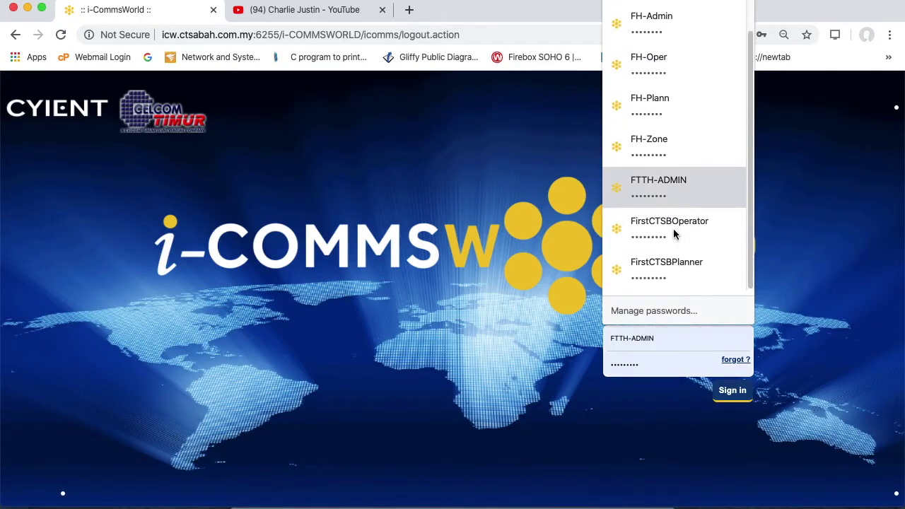
click(690, 263)
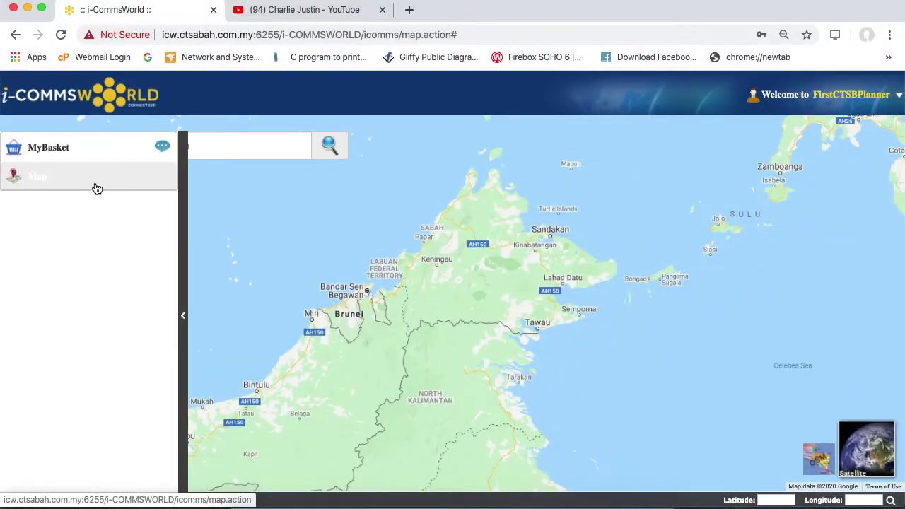
- Open the planner's basket and accept the Transmission_PNI_08012020 project
click(92, 186)
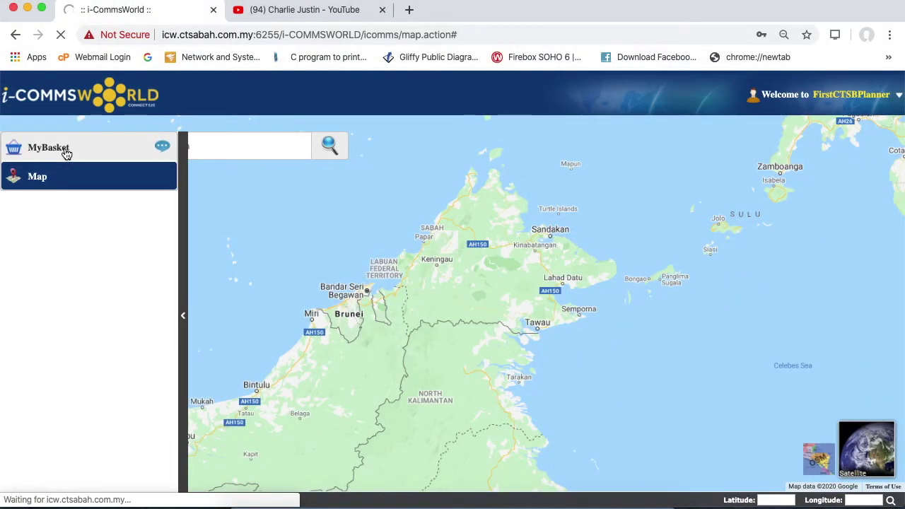
click(66, 154)
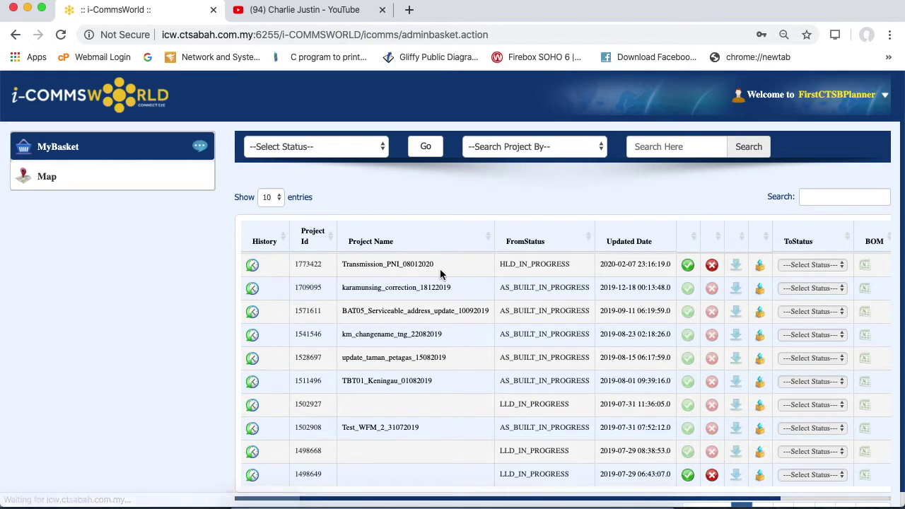
click(689, 268)
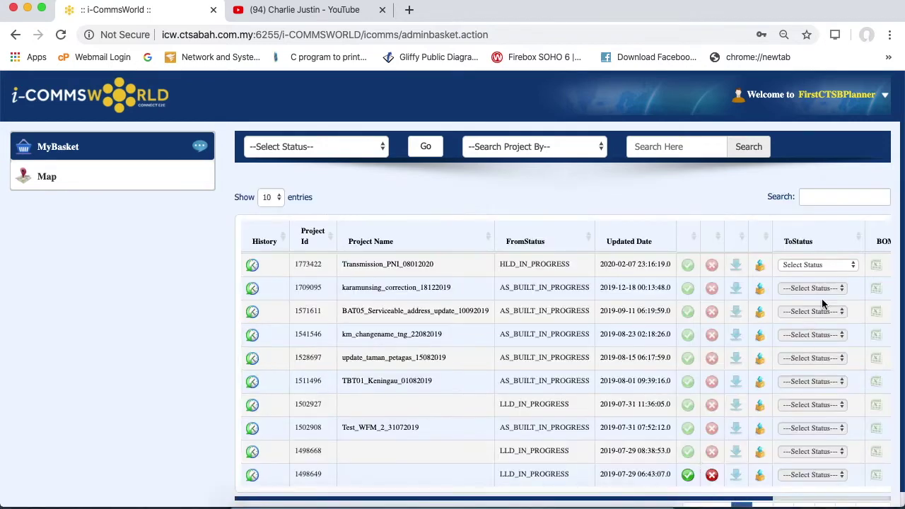
- Submit Transmission_PNI_08012020 with status HLD_COMPLETED to FTTH-MANAGEMENT and dismiss the notification
click(820, 264)
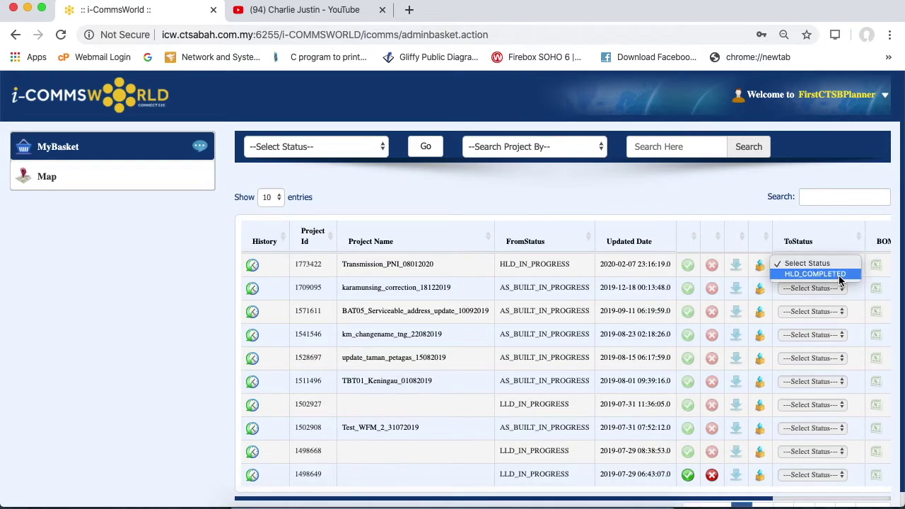
click(840, 275)
click(790, 499)
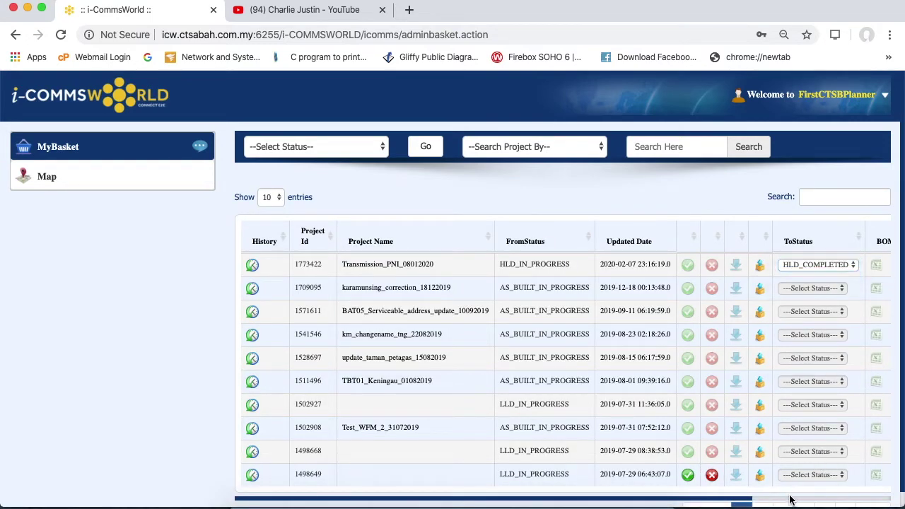
scroll(790, 502, right, 5)
click(782, 267)
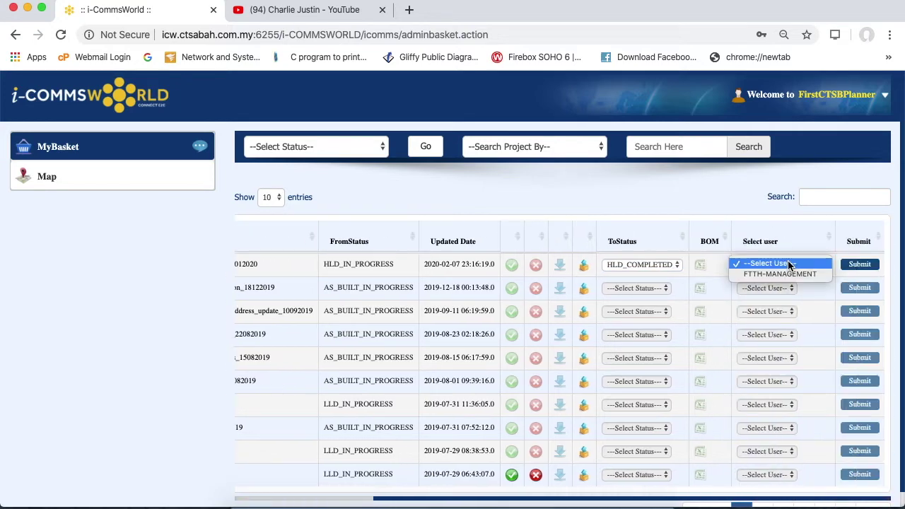
click(791, 275)
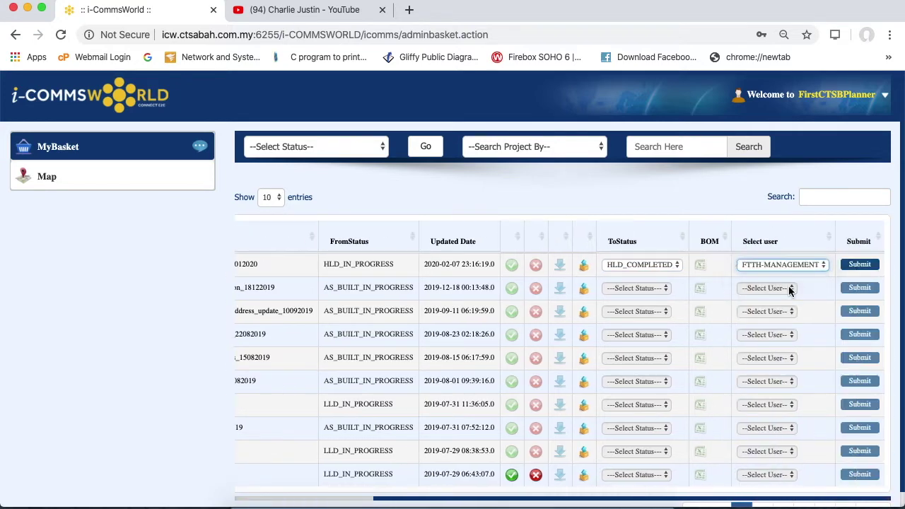
click(858, 265)
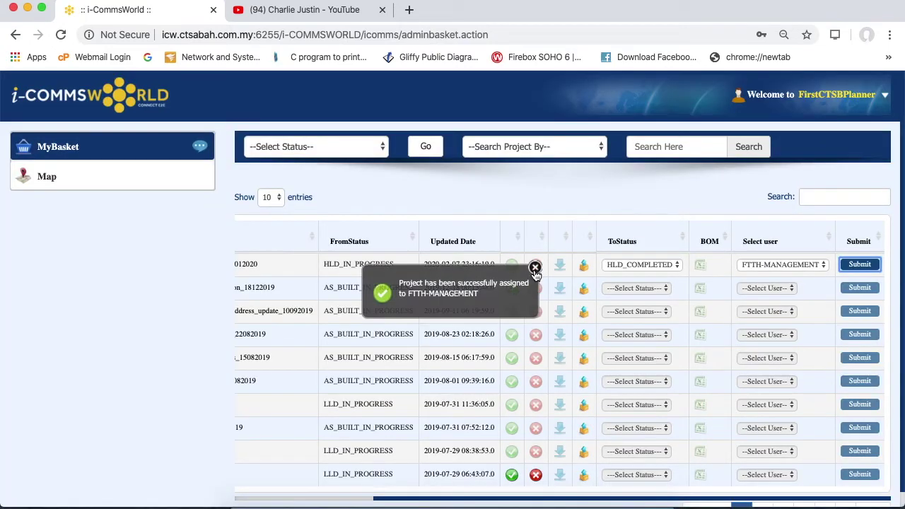
click(535, 269)
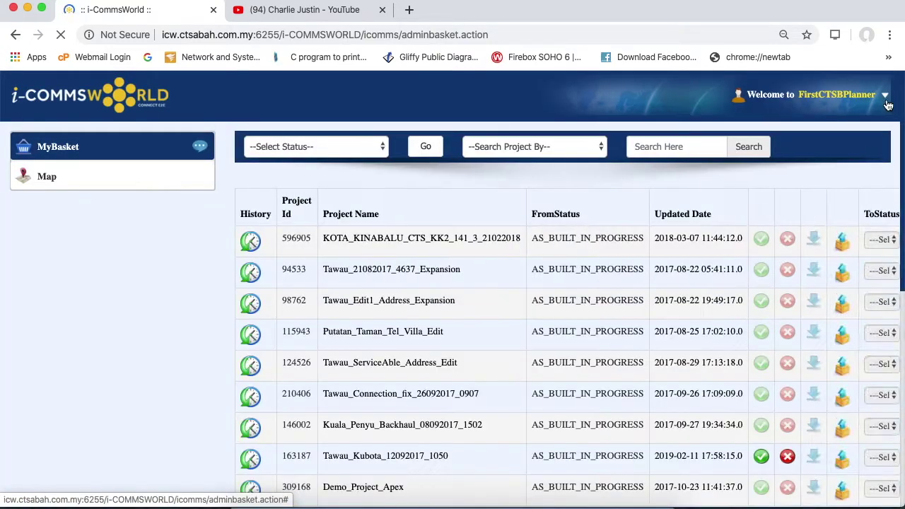
- Sign out of the planner account and sign in as FTTH-MANAGEMENT with the saved password
click(886, 100)
click(839, 147)
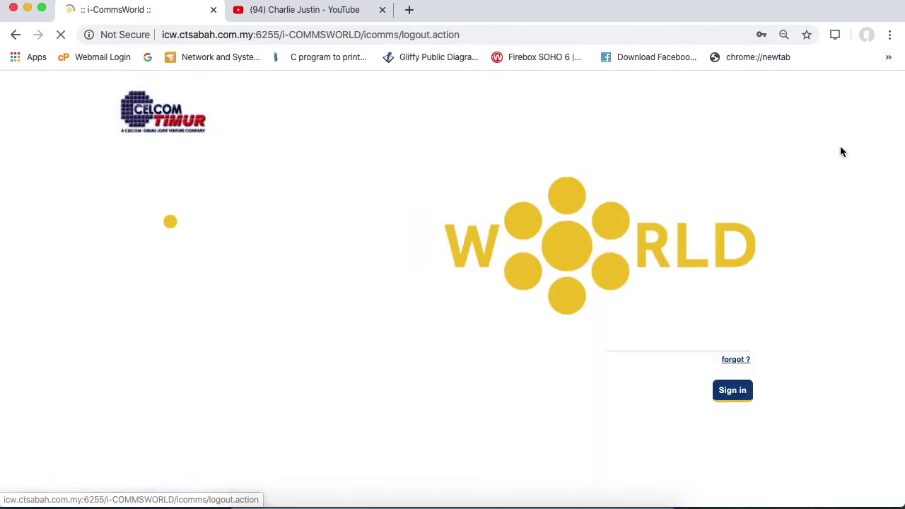
click(665, 336)
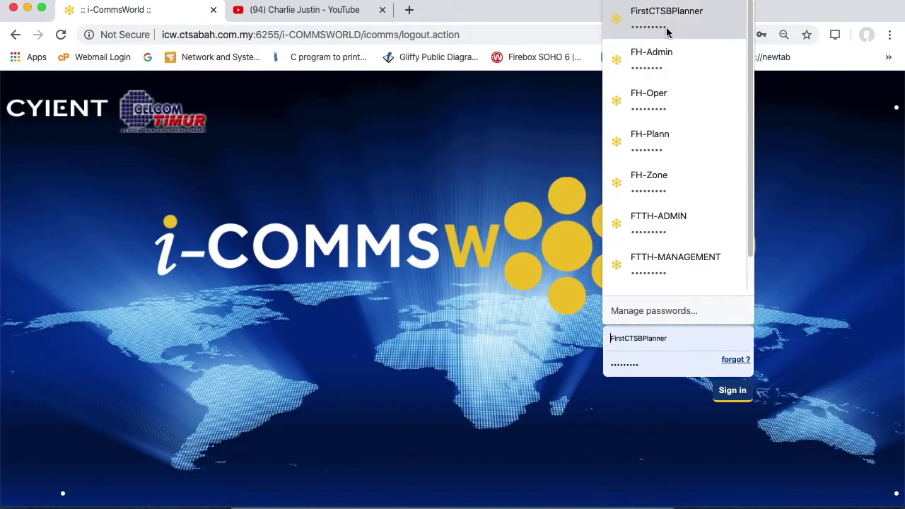
click(689, 263)
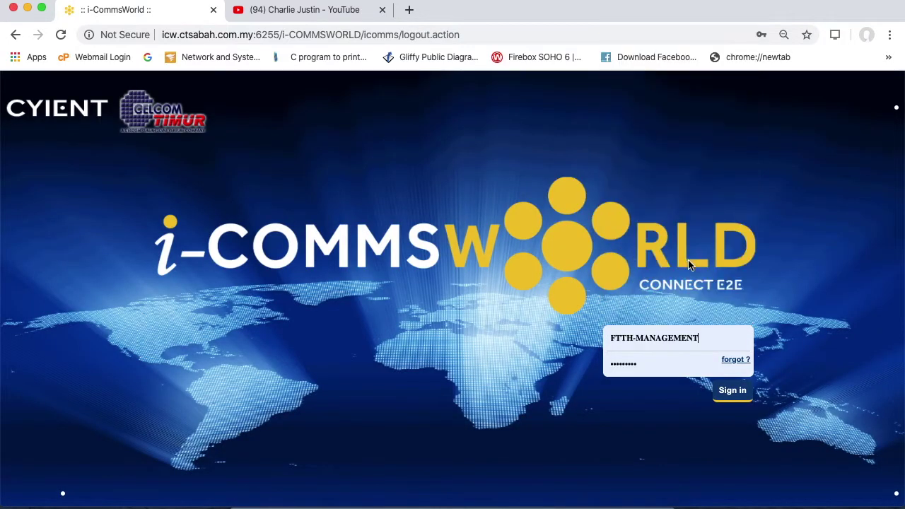
click(731, 387)
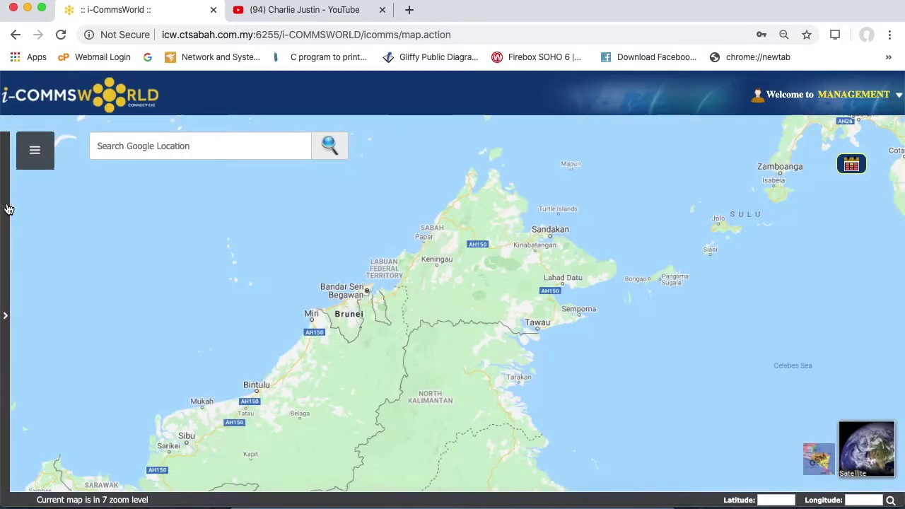
- From the management basket, submit Transmission_PNI_08012020 with status FIELD_SURVEY_IN_PROGRESS to FirstCTSBOperator and dismiss the notification
click(8, 209)
click(48, 148)
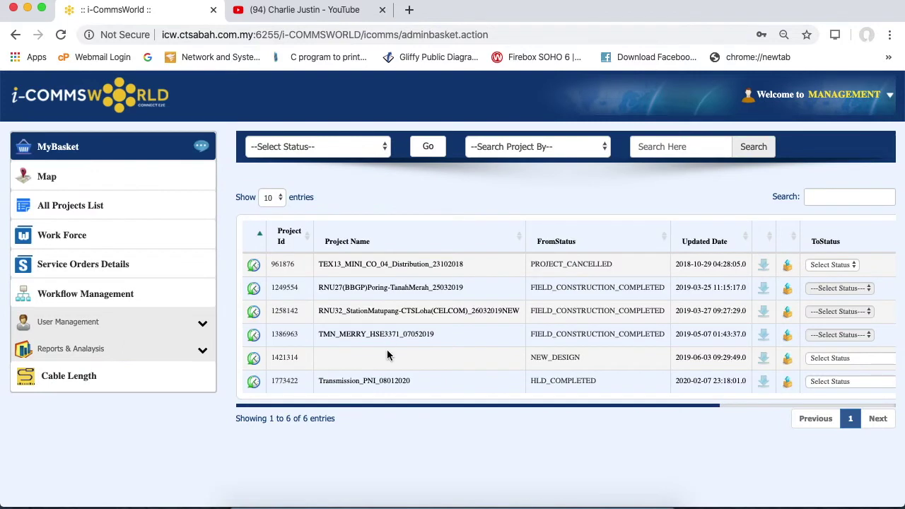
scroll(719, 405, right, 5)
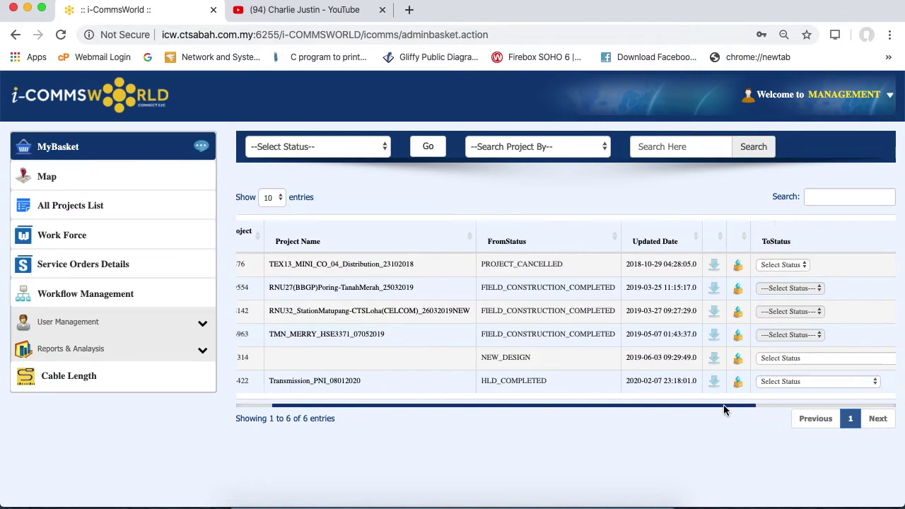
click(594, 385)
click(655, 393)
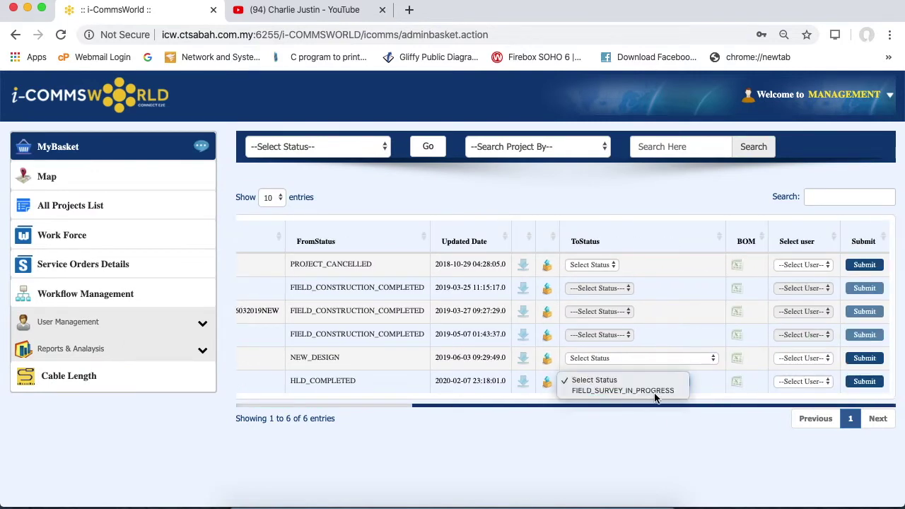
click(828, 383)
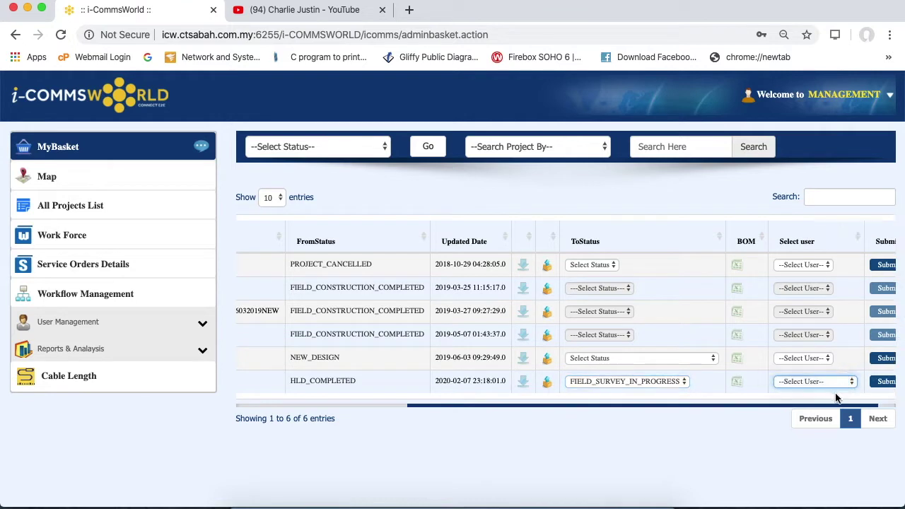
click(854, 382)
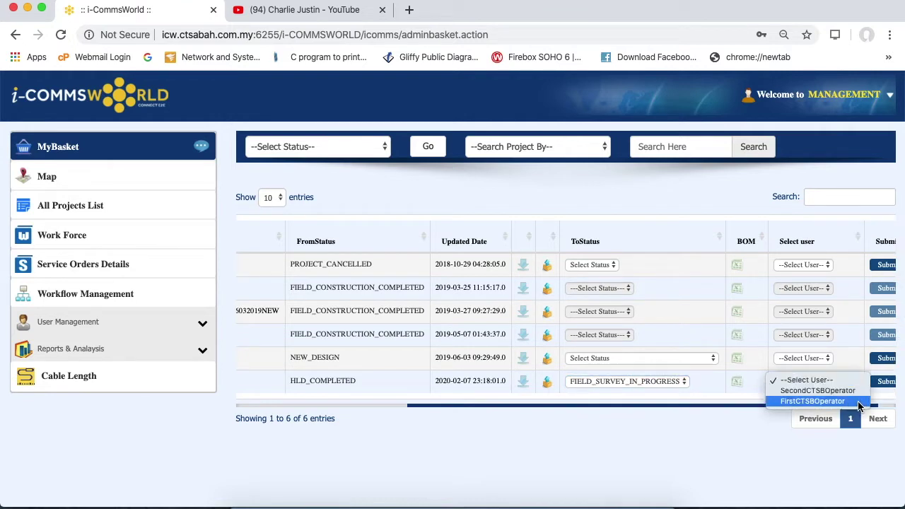
click(859, 402)
click(885, 383)
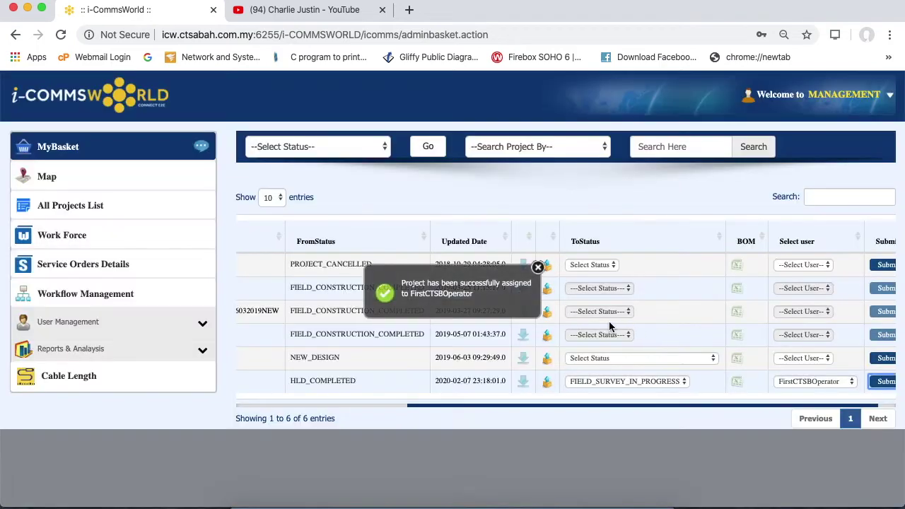
click(537, 268)
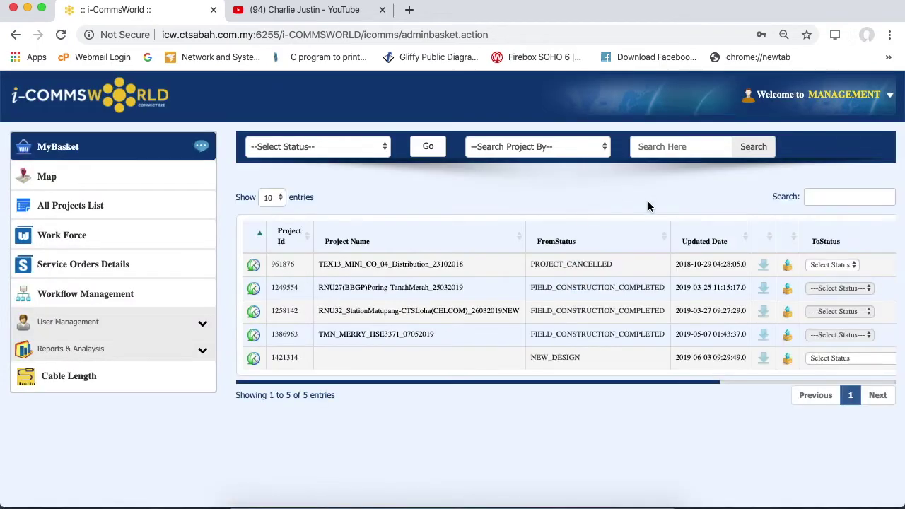
- Sign out of the management account and sign in as FirstCTSBOperator with the saved password
click(892, 100)
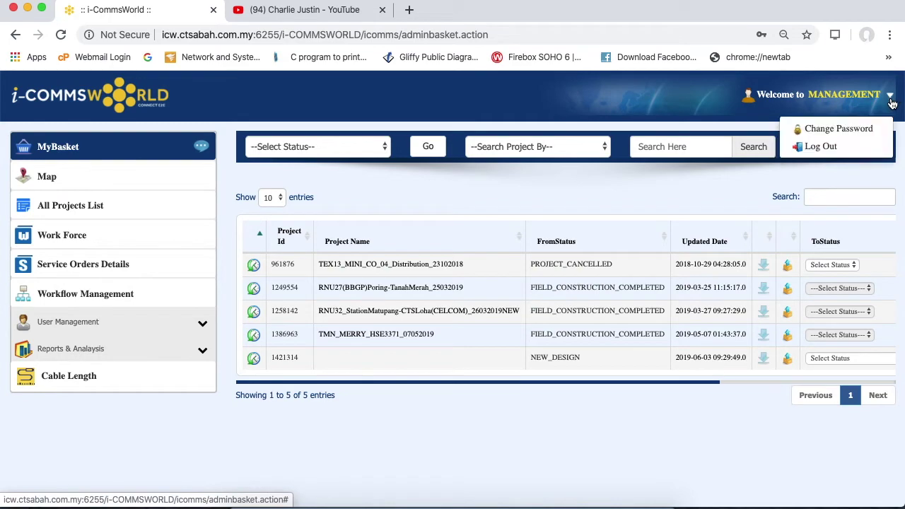
click(834, 152)
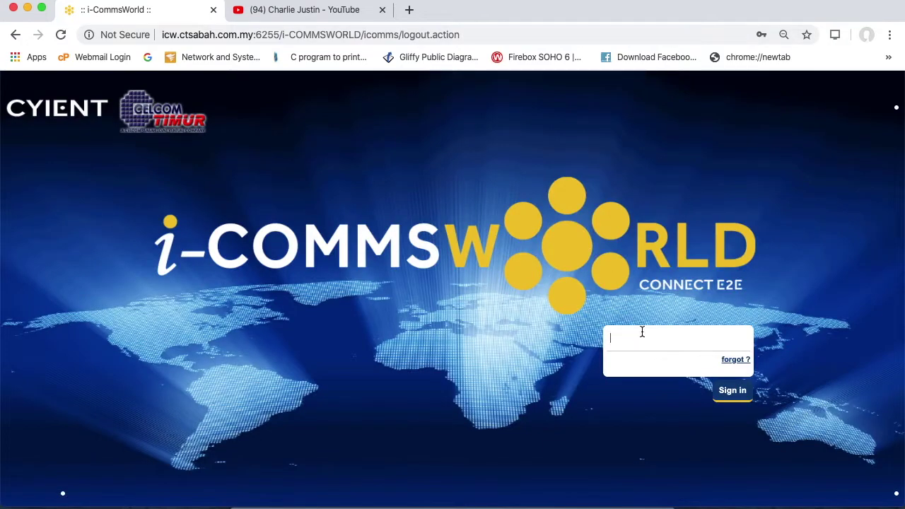
click(642, 332)
click(653, 261)
click(730, 393)
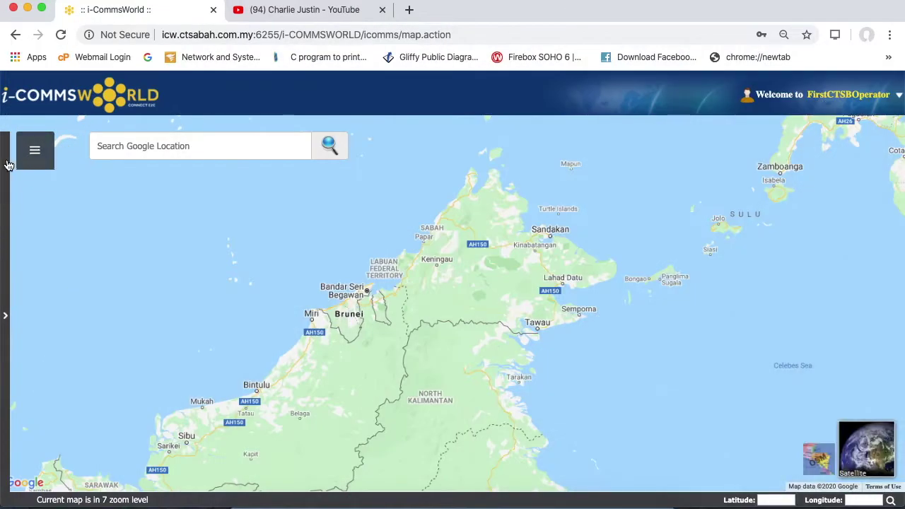
- Open the operator's basket and accept the Transmission_PNI_08012020 project
click(32, 152)
click(62, 150)
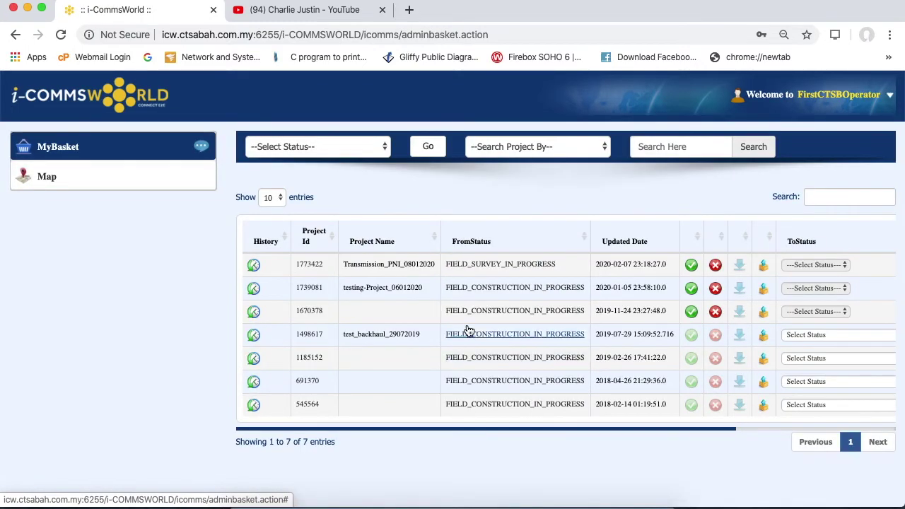
click(691, 265)
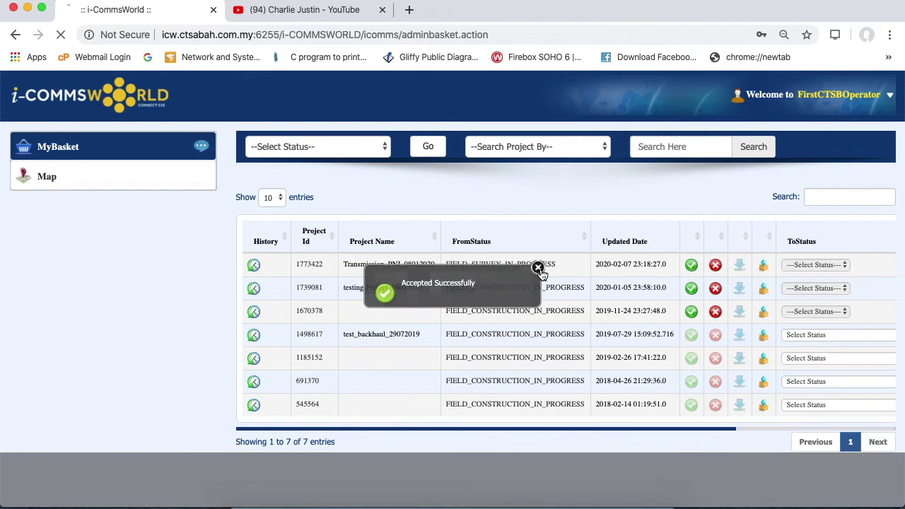
- Submit Transmission_PNI_08012020 with status FIELD_SURVEY_COMPLETED to FTTH-MANAGEMENT and dismiss the notification
click(819, 265)
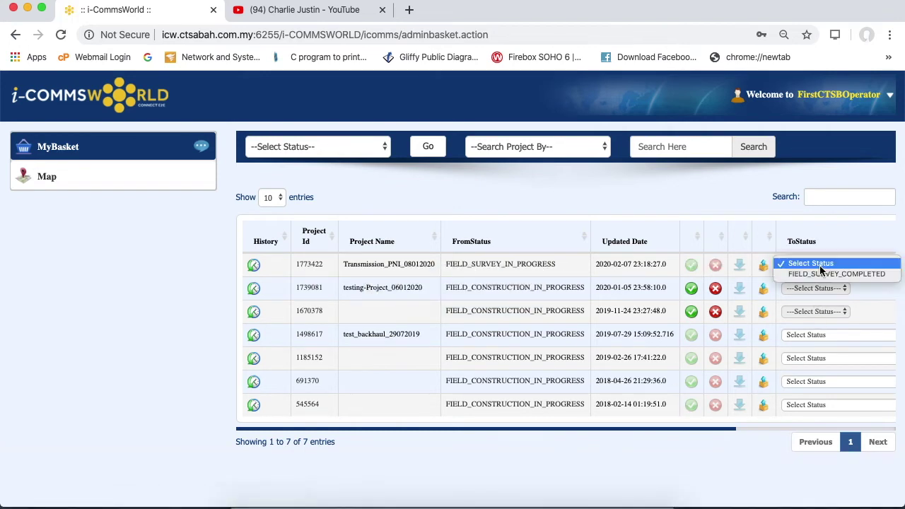
click(821, 273)
scroll(787, 433, right, 5)
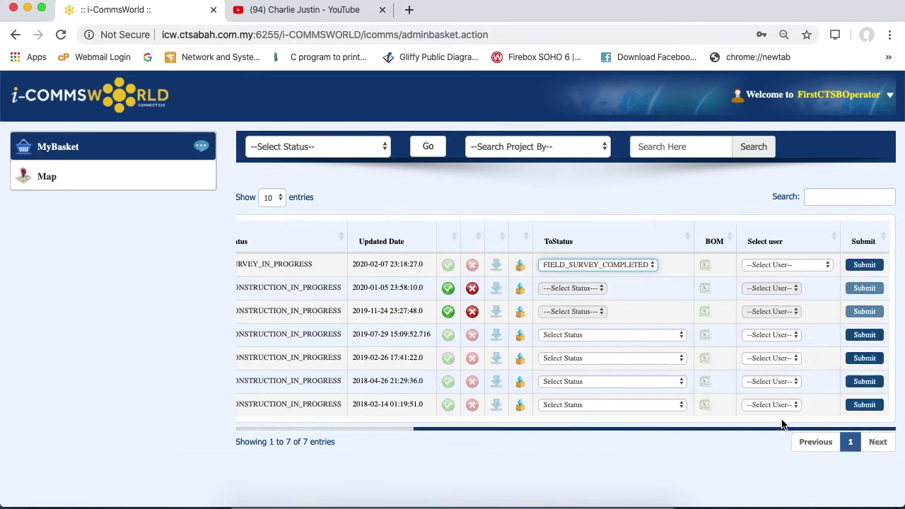
click(762, 264)
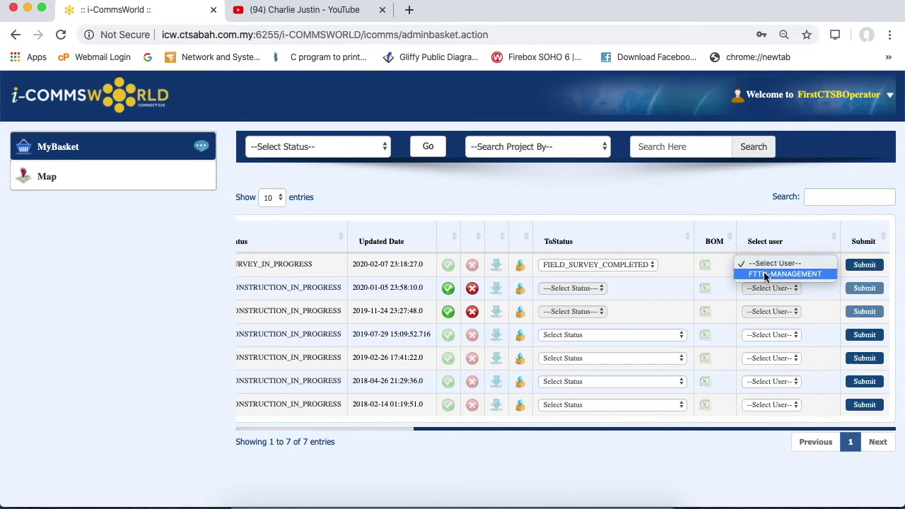
click(766, 274)
click(863, 264)
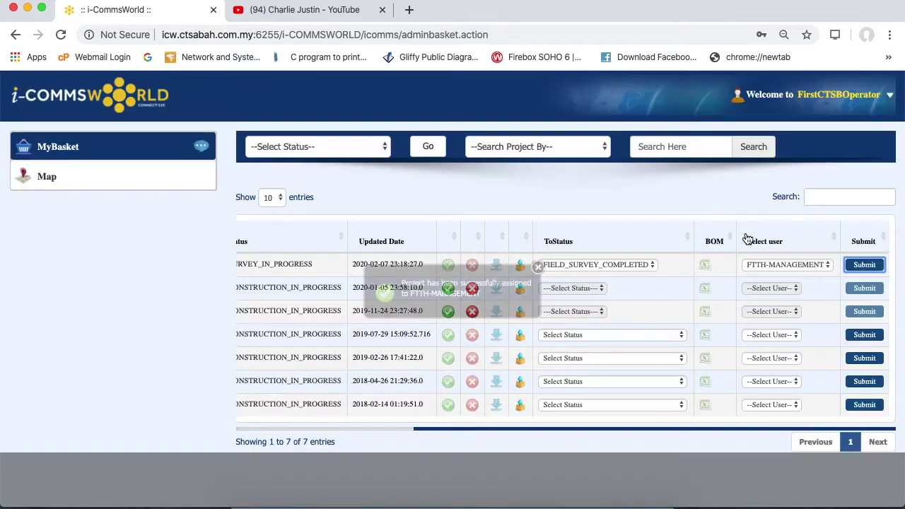
click(538, 268)
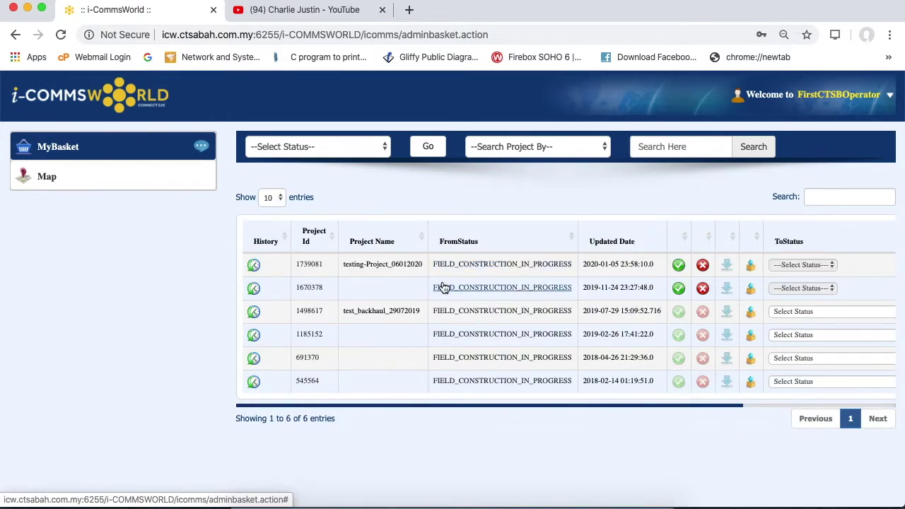
- Sign out of the operator account and sign in as FTTH-MANAGEMENT with the saved password
click(890, 98)
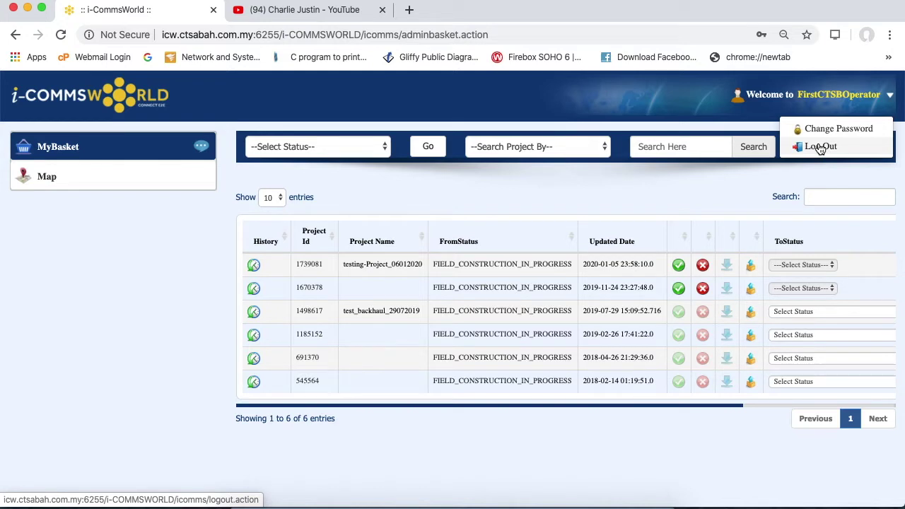
click(820, 146)
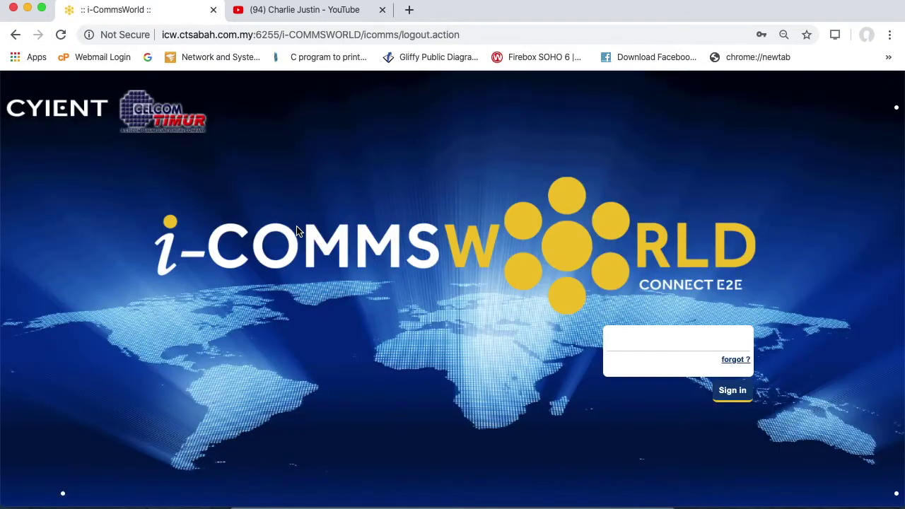
click(694, 344)
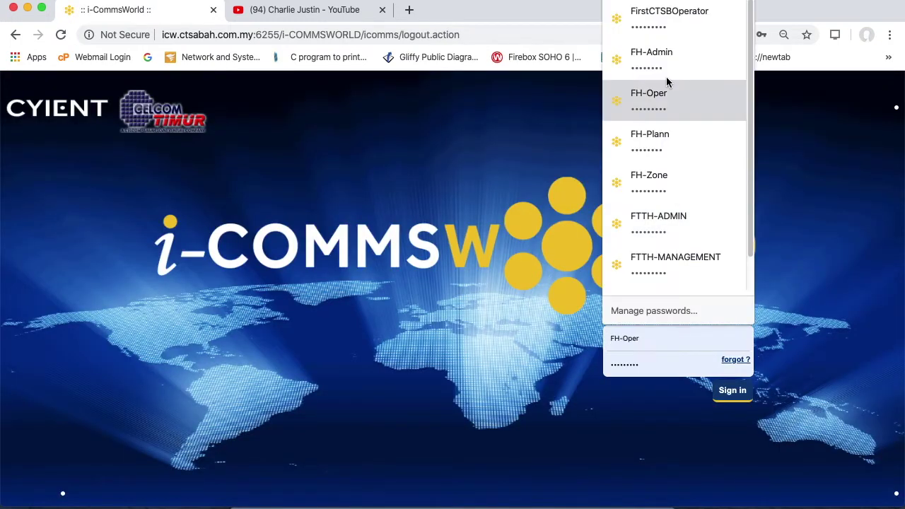
click(670, 260)
click(733, 391)
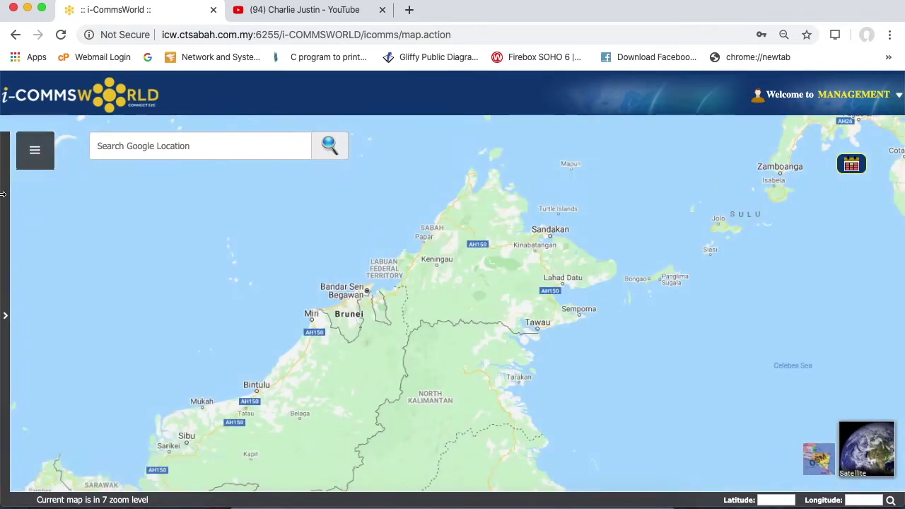
- Submit Transmission_PNI_08012020 from the management basket to FirstCTSBPlanner with status LLD_IN_PROGRESS and dismiss the notification
mouse_move(3, 194)
click(46, 147)
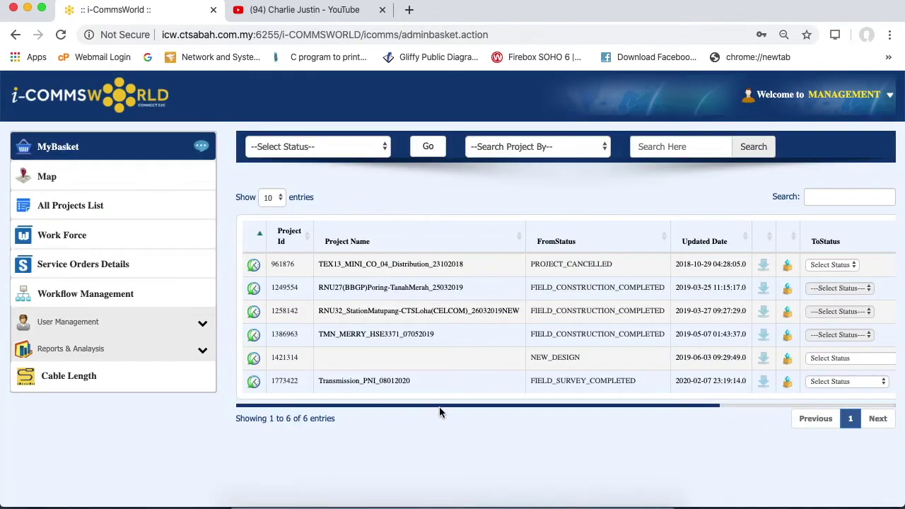
drag(439, 406, 566, 412)
click(661, 381)
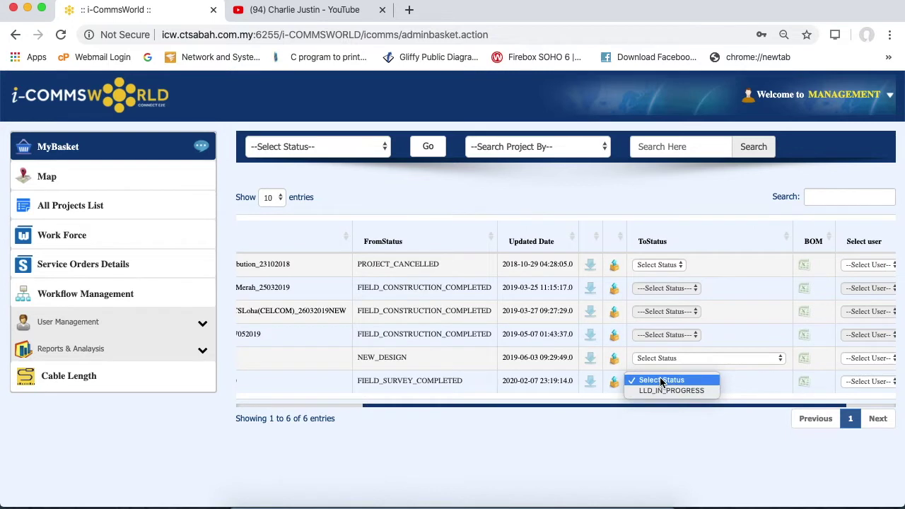
click(668, 390)
click(867, 382)
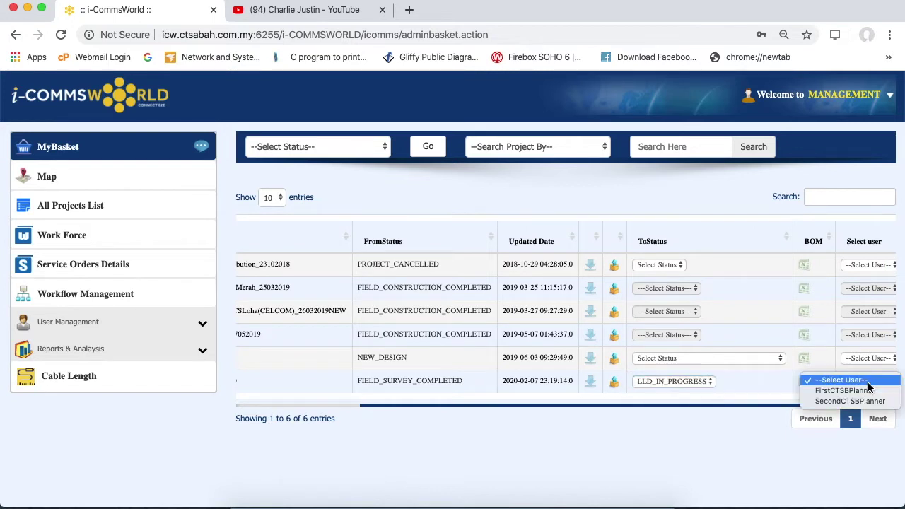
click(863, 391)
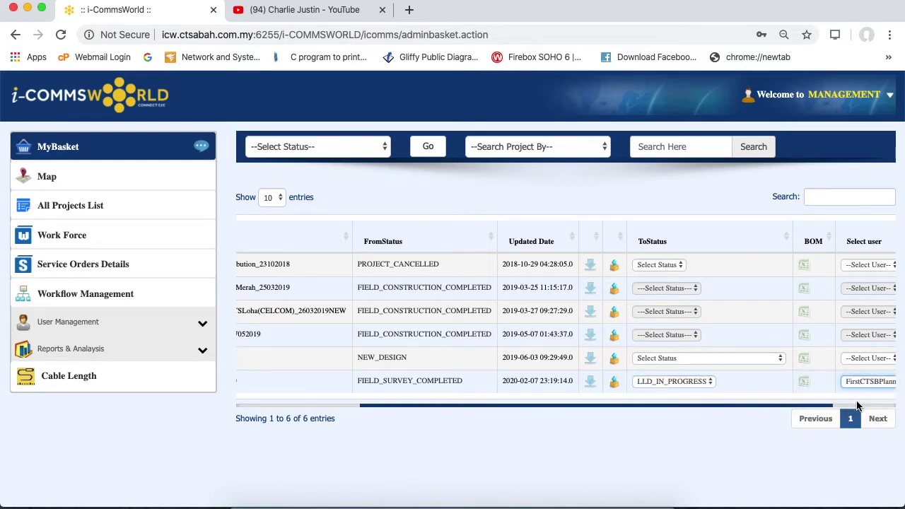
scroll(859, 393, right, 3)
click(865, 381)
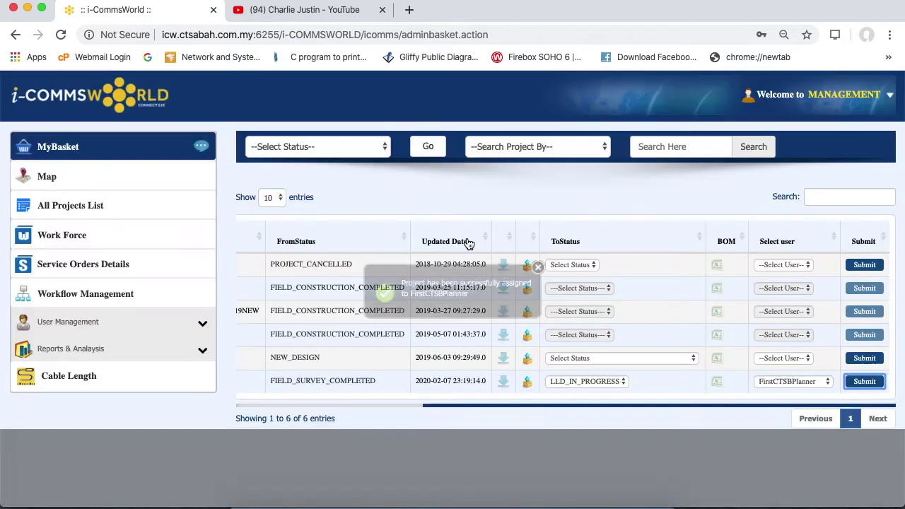
click(537, 267)
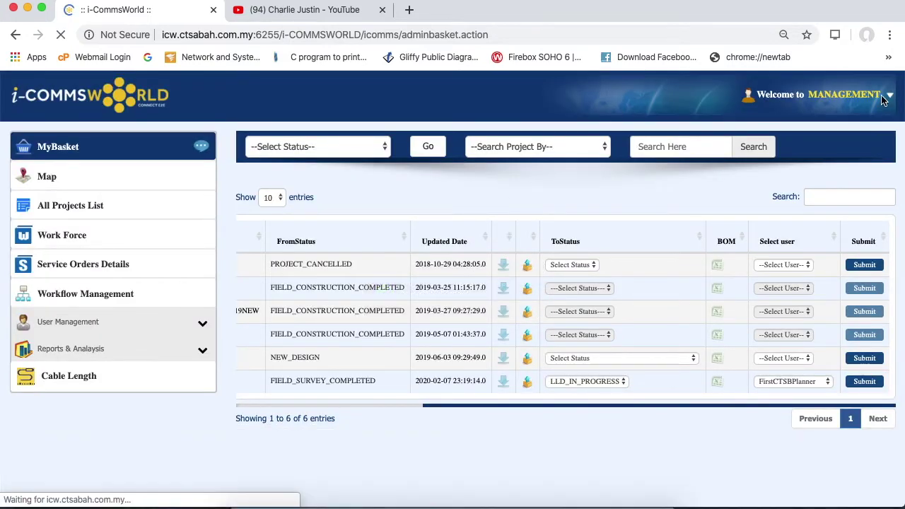
- Sign out of the management account, sign in as FirstCTSBPlanner with the saved password, and decline updating the stored password
click(888, 101)
click(824, 146)
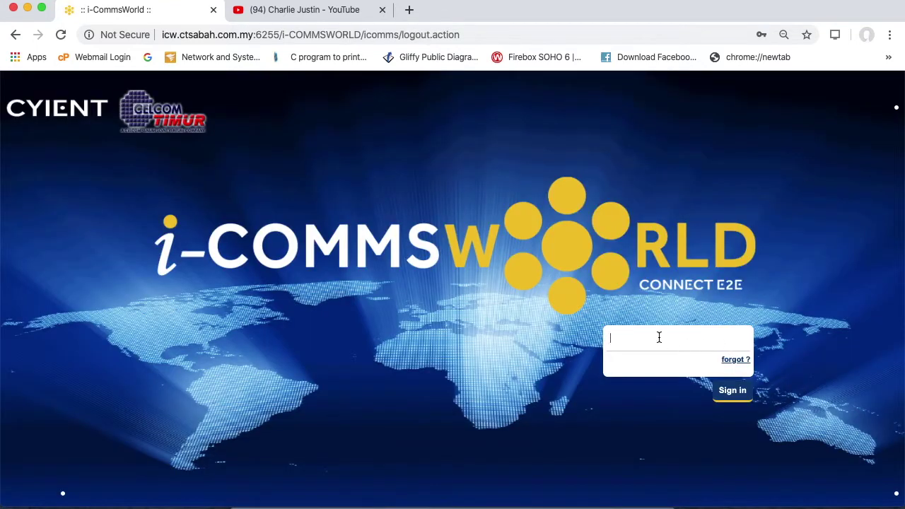
click(659, 337)
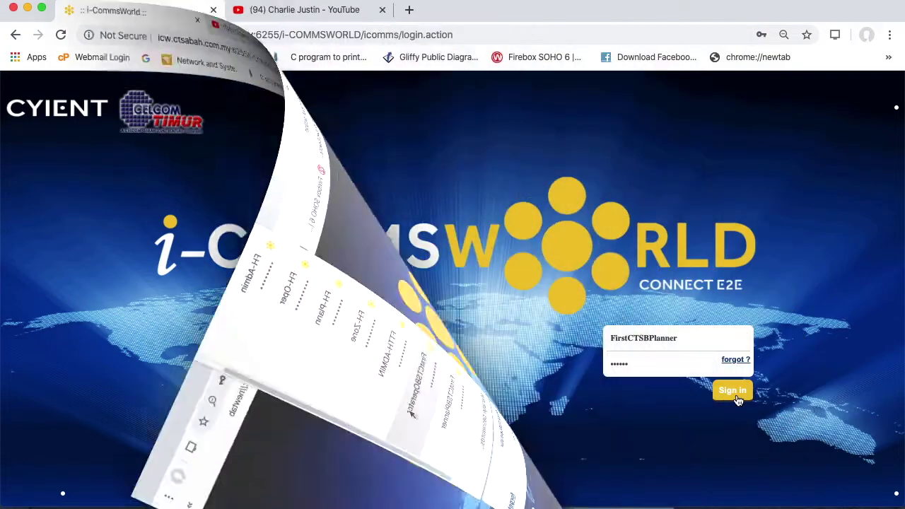
click(733, 391)
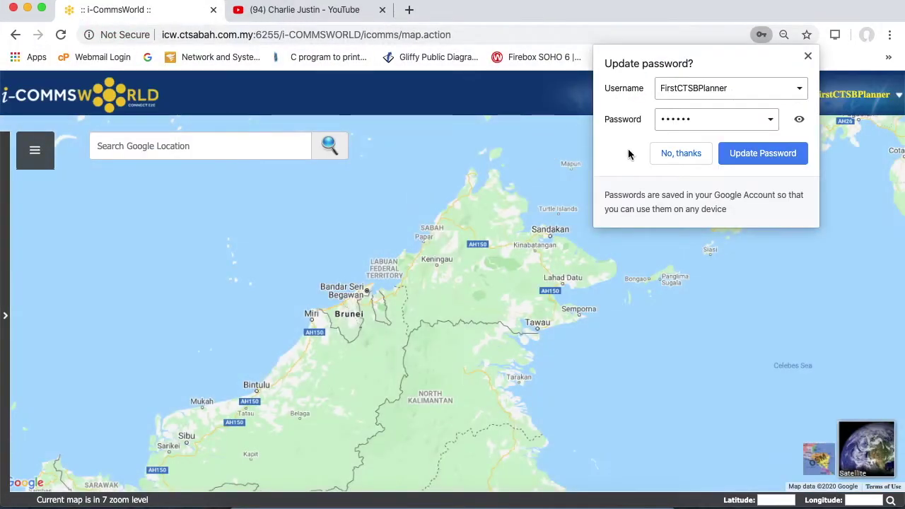
click(666, 160)
- Open the planner's basket, accept the Transmission_PNI_08012020 project, and dismiss the notification
click(21, 151)
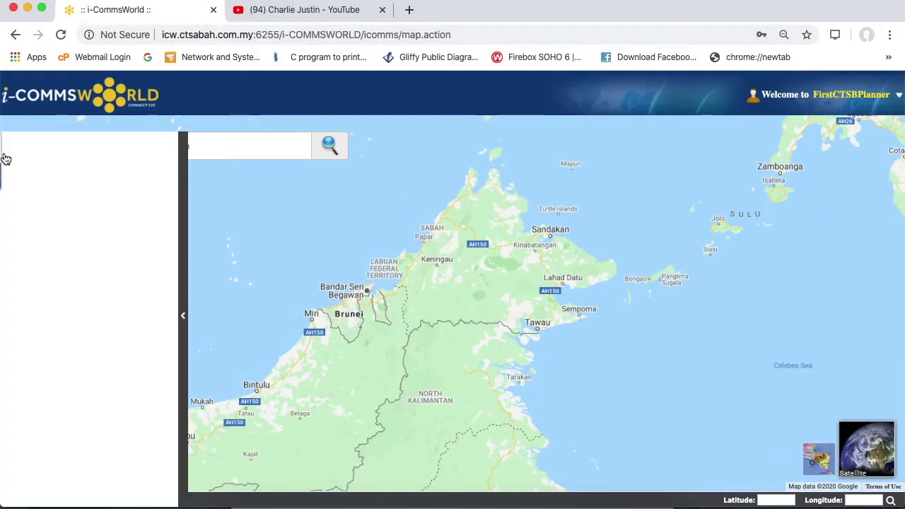
click(40, 150)
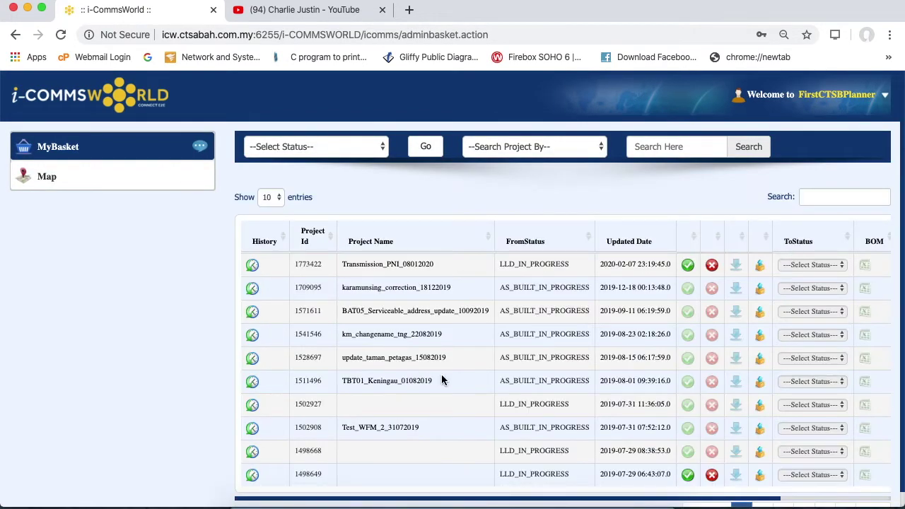
click(688, 267)
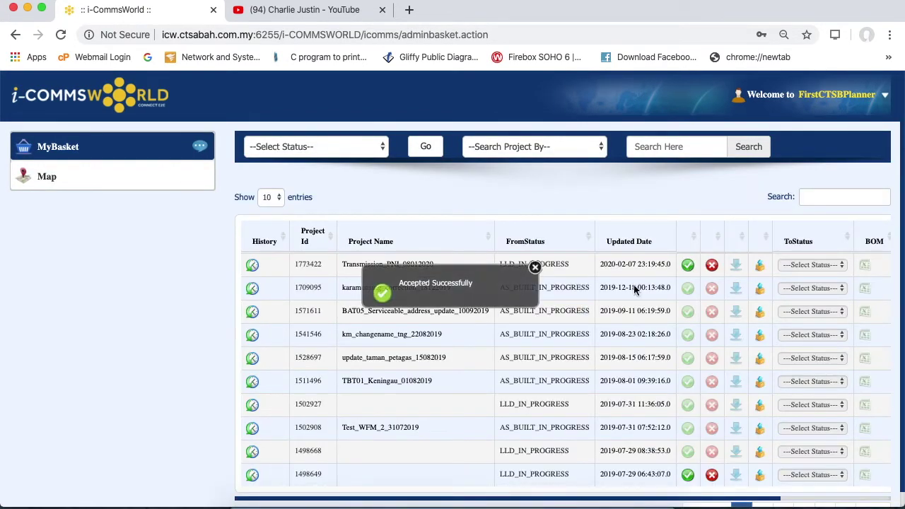
click(531, 271)
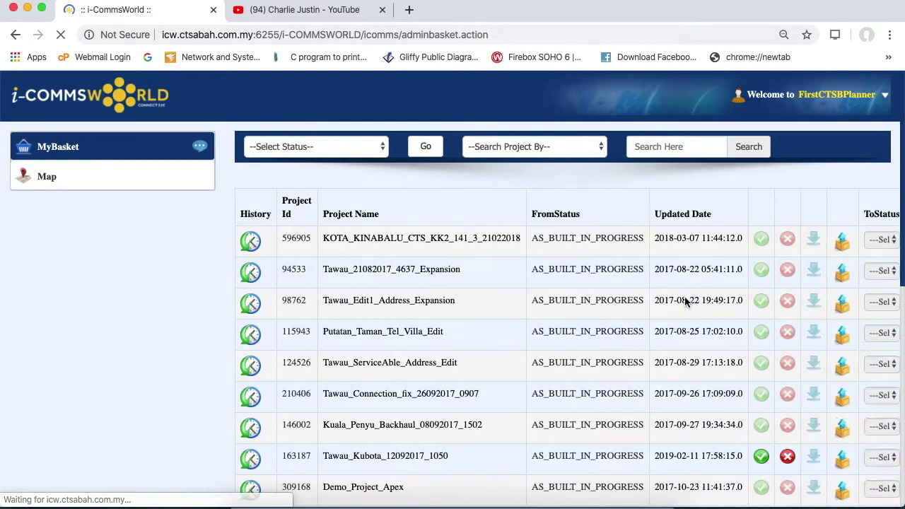
- Review the remaining columns of the planner's basket and sign out of the planner account
drag(556, 499, 666, 499)
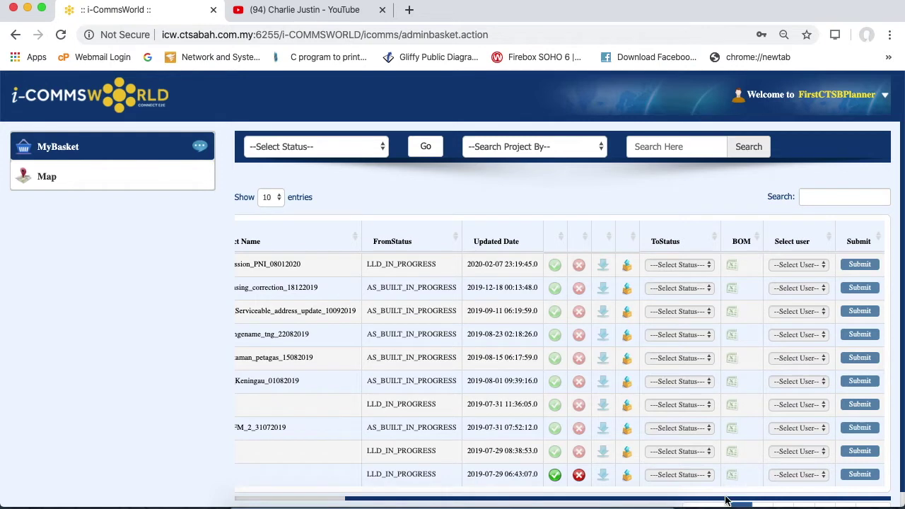
drag(725, 499, 561, 499)
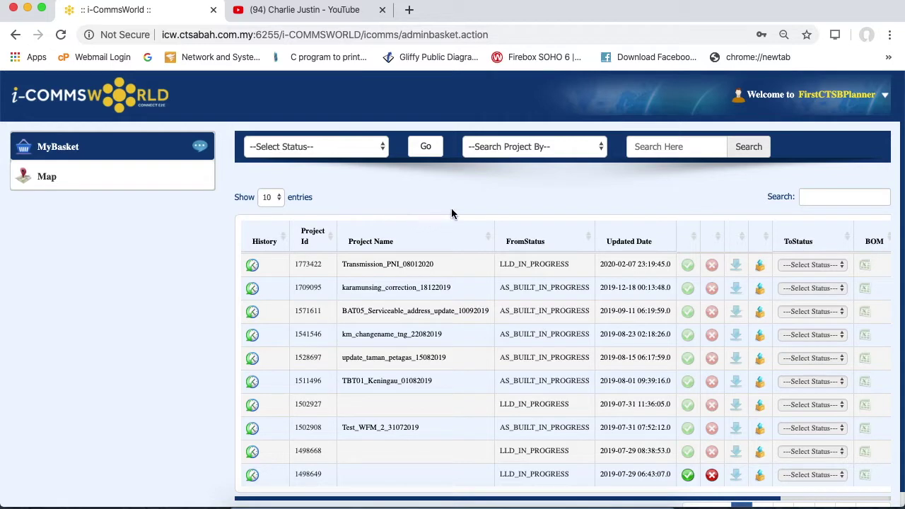
click(885, 98)
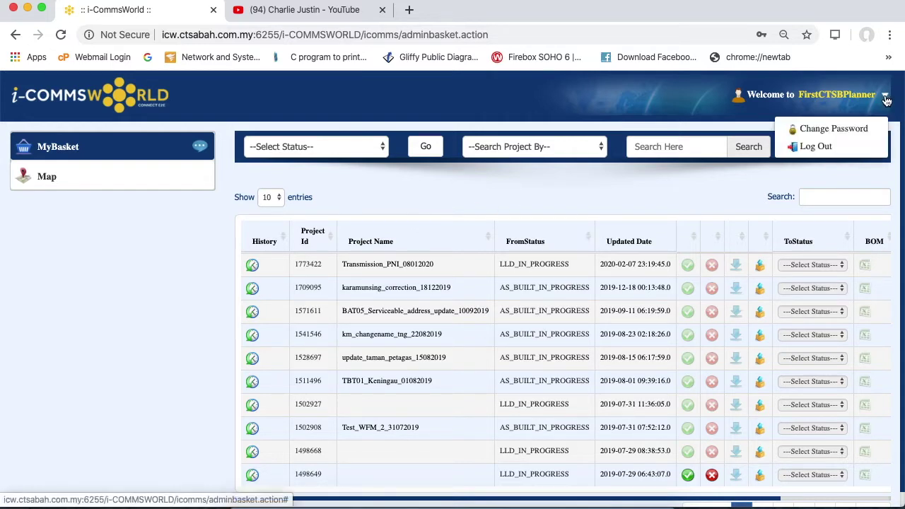
click(821, 147)
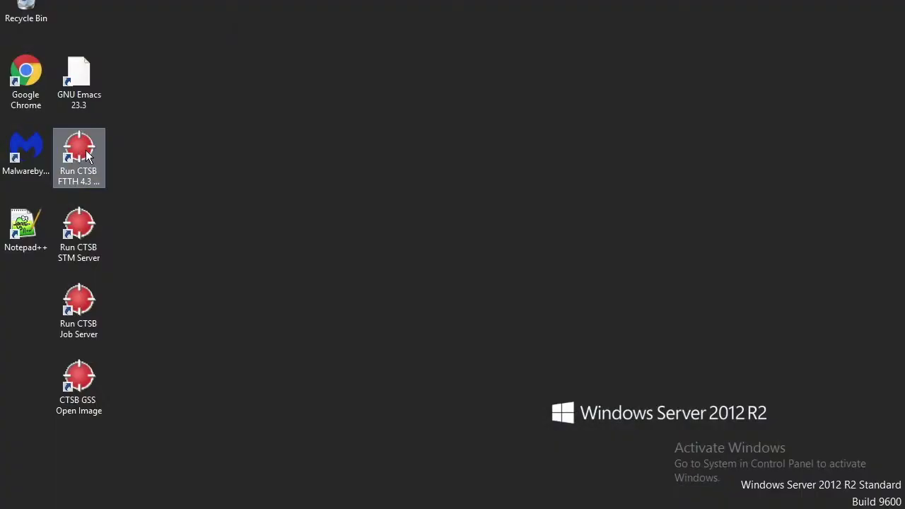
- Switch to the Windows Server desktop, launch Run CTSB FTTH 4.3 Open Image, and allow gis.exe to run
click(84, 229)
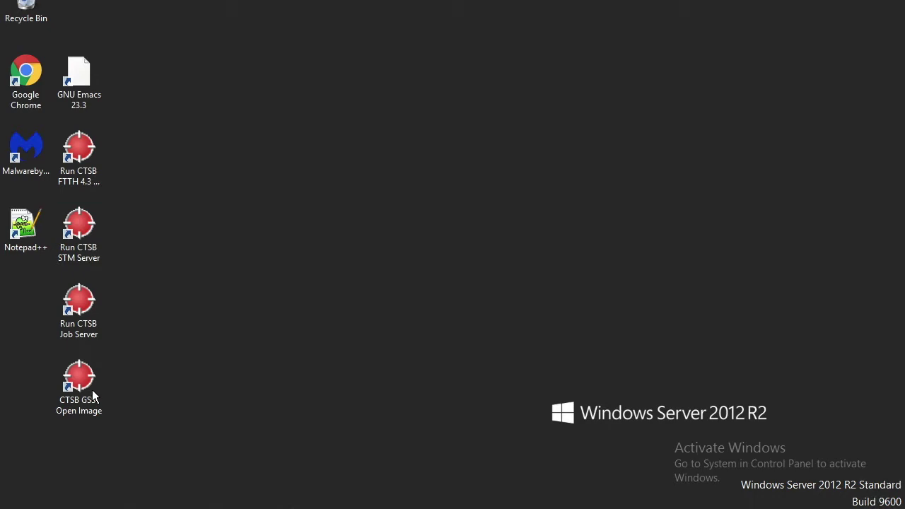
click(73, 174)
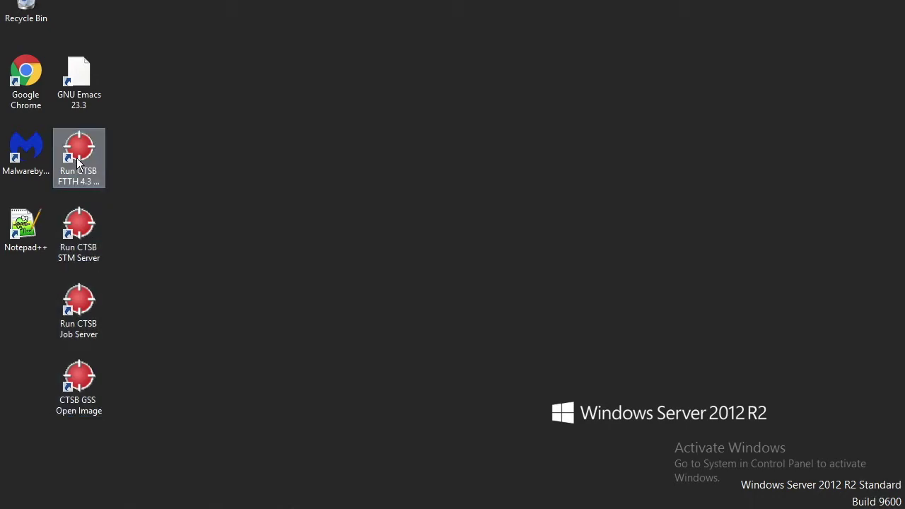
double_click(76, 156)
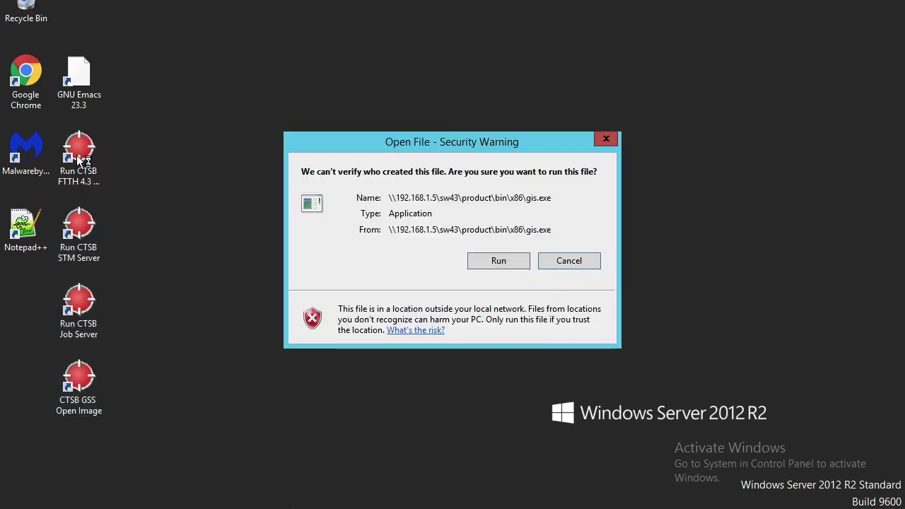
click(511, 263)
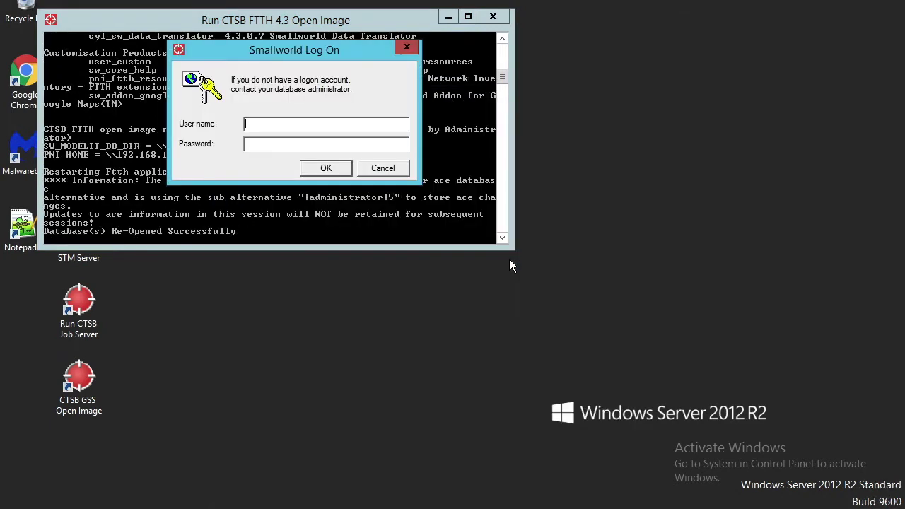
- Log on to Smallworld with the account's user name and password, and start CTSB FTTH Application - User
key(Tab)
click(330, 168)
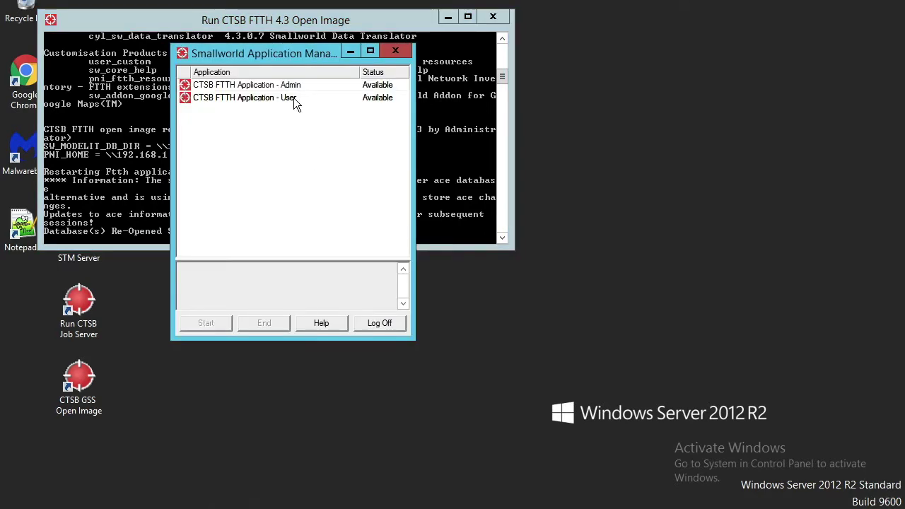
double_click(292, 96)
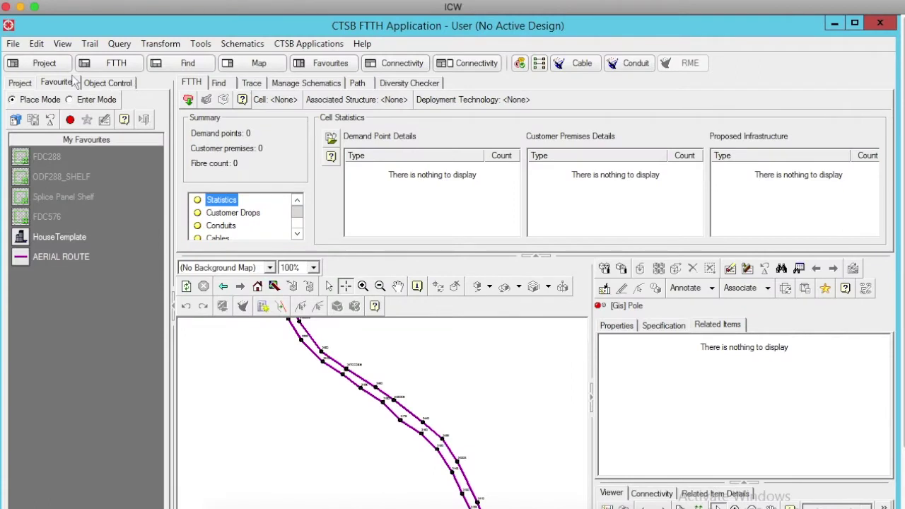
- Browse the existing designs and search for projects with the ID pattern *transmission*
click(13, 44)
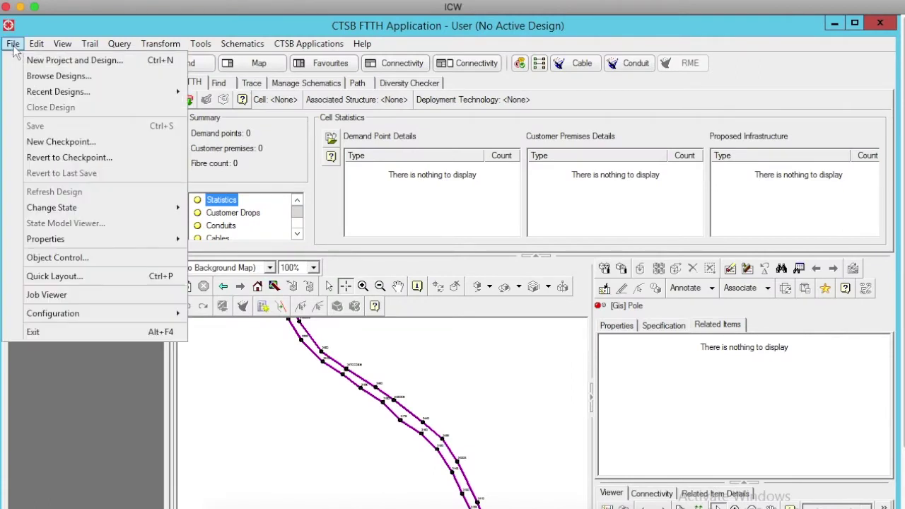
click(40, 78)
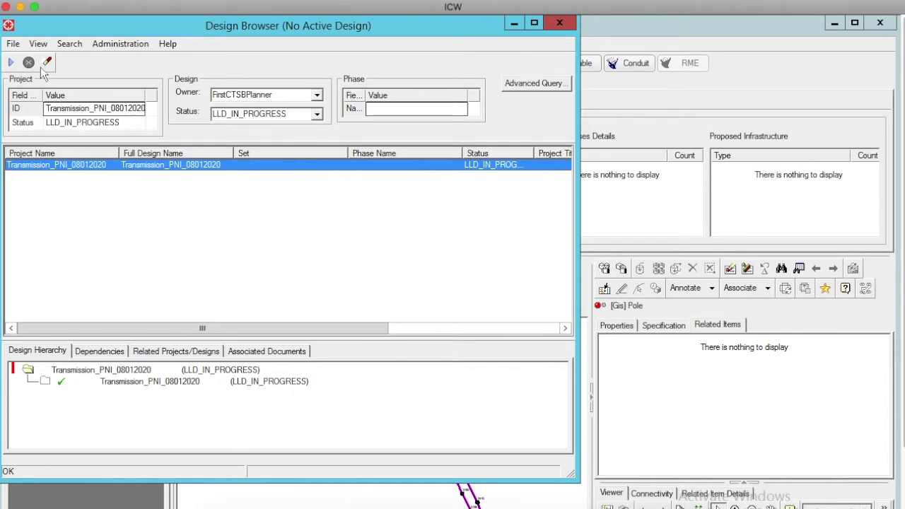
click(93, 112)
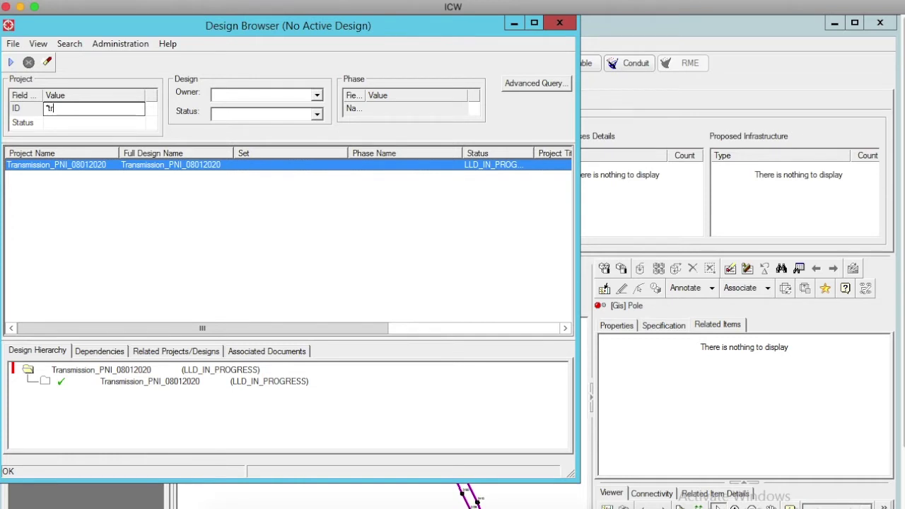
text(*transmission*)
click(12, 63)
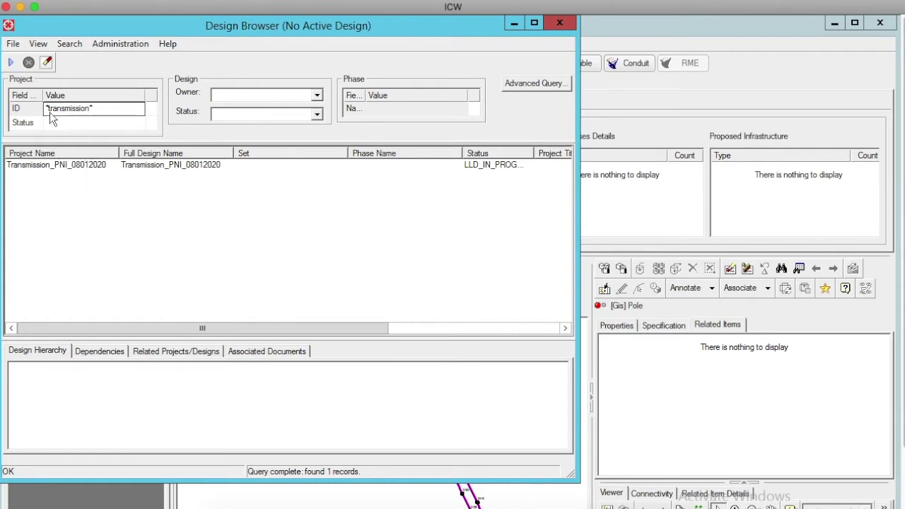
- Query the Transmission_PNI_08012020 project and open its design as the active design
click(32, 165)
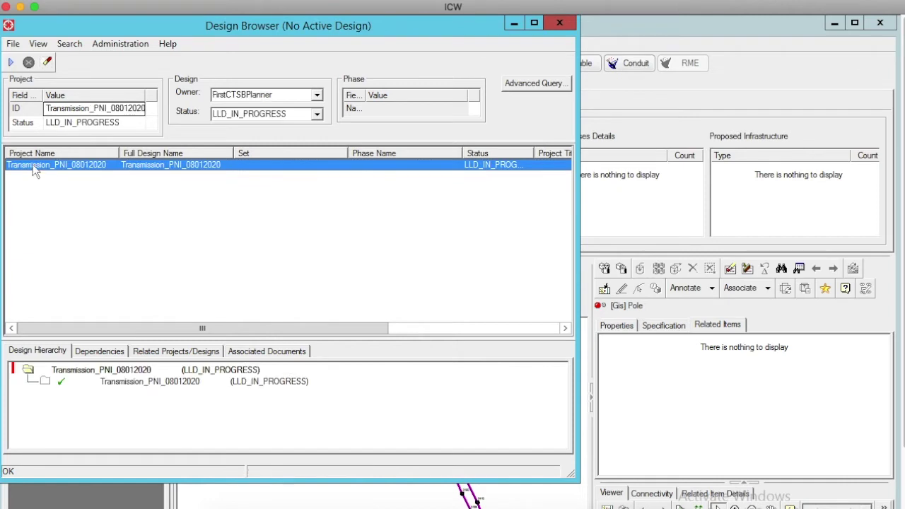
click(11, 63)
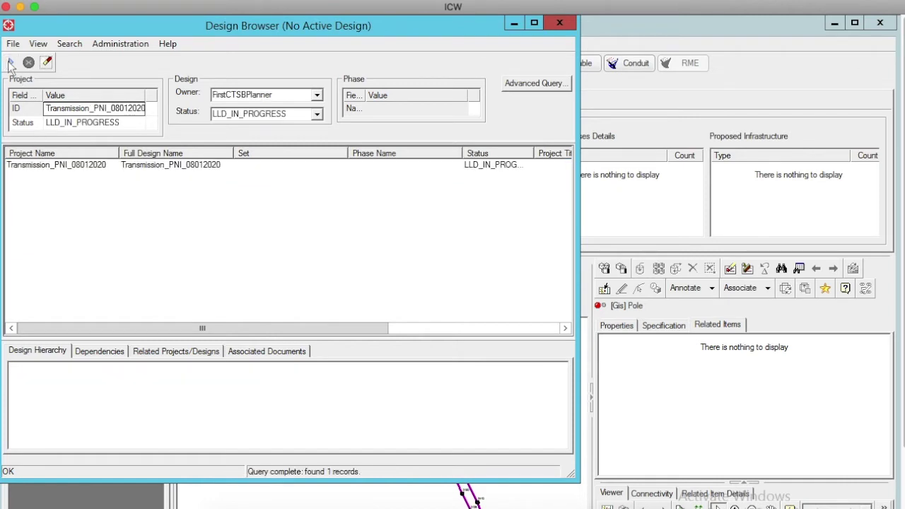
double_click(53, 165)
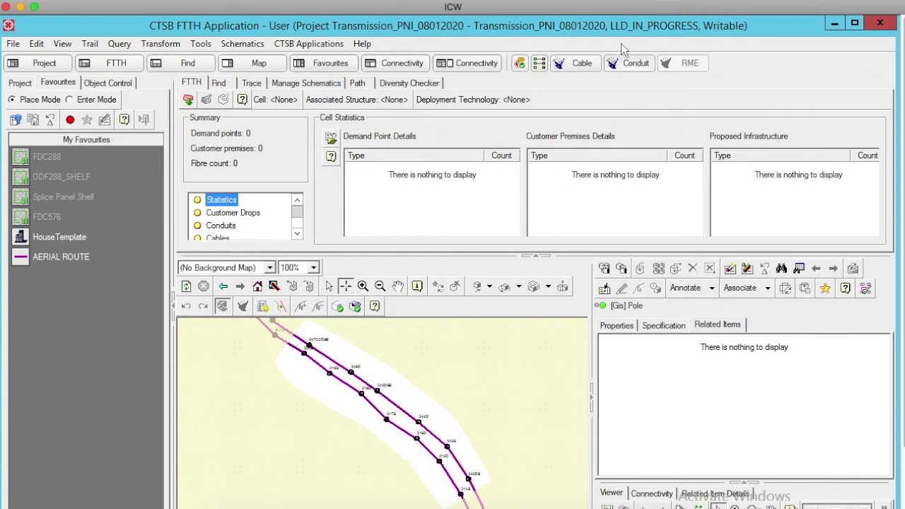
- Minimize the CTSB FTTH Application window and close the Design Browser to clear the desktop
click(632, 63)
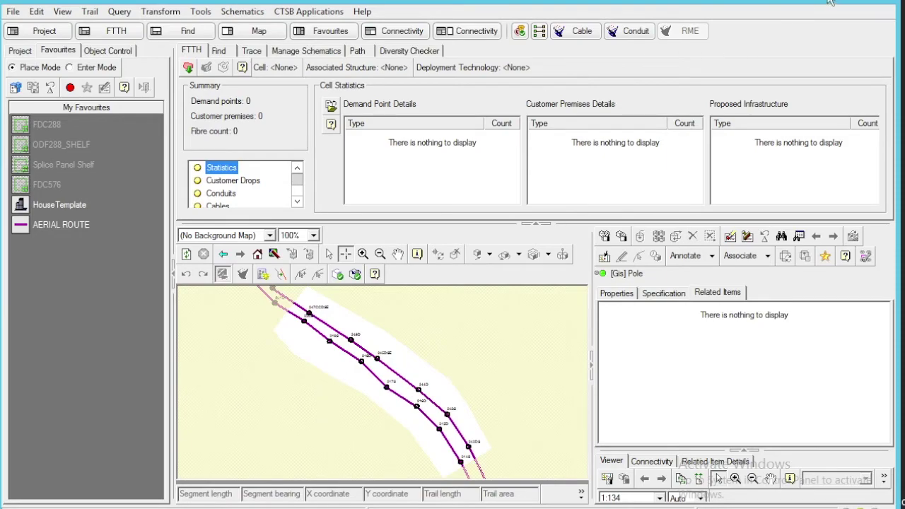
click(841, 3)
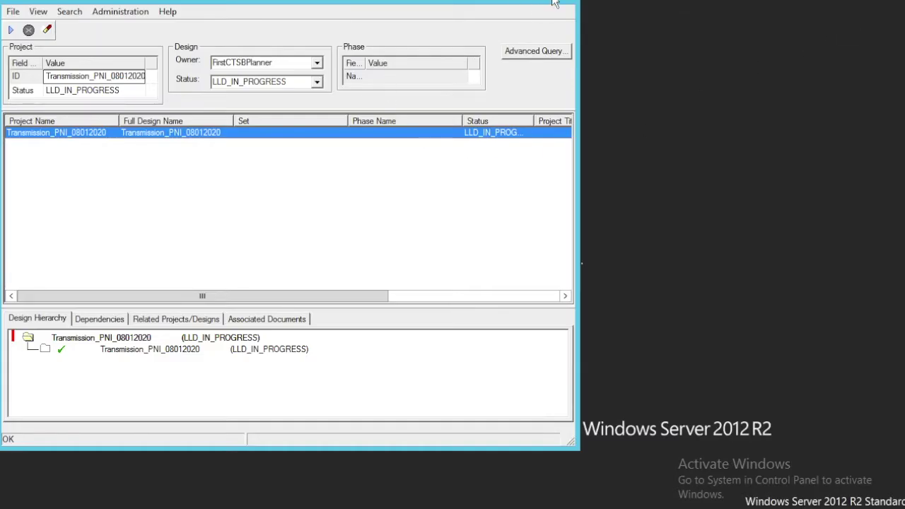
click(559, 50)
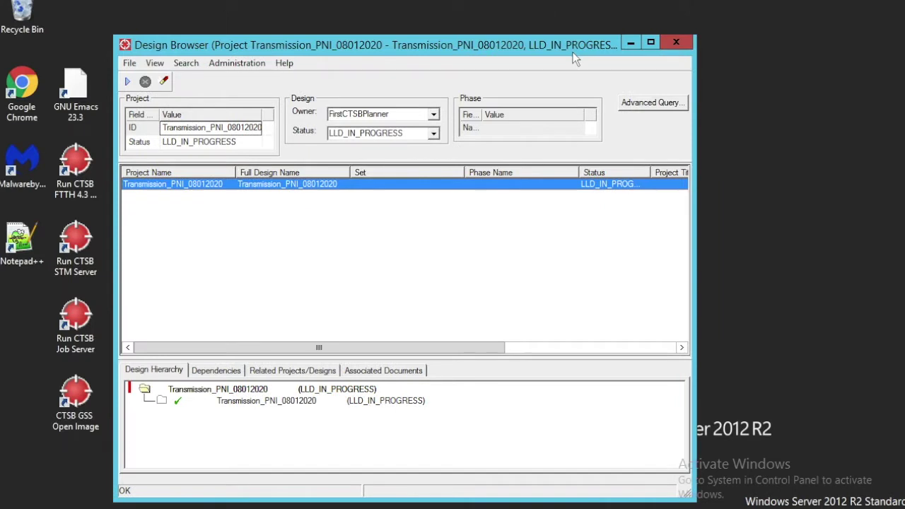
click(676, 43)
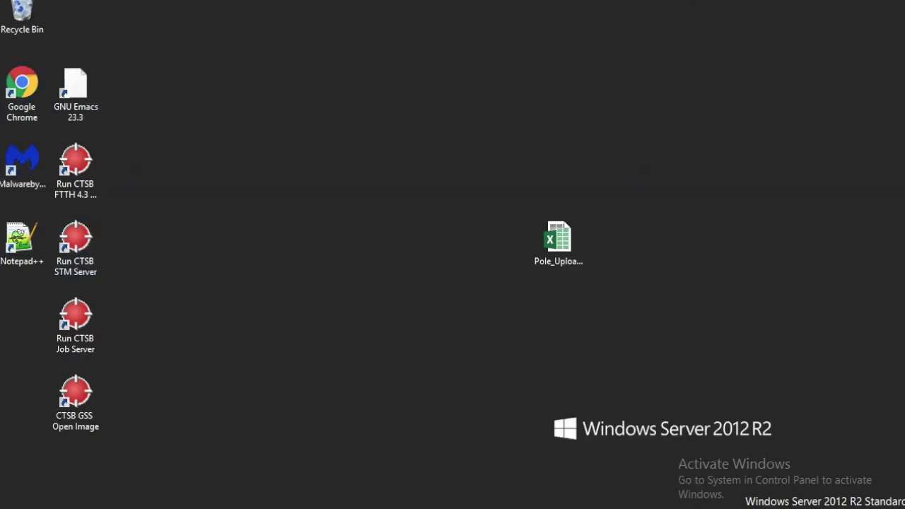
- Open the Pole_Upload_Demo_0902020-1 workbook from the Documents folder in Excel
mouse_move(160, 506)
click(232, 432)
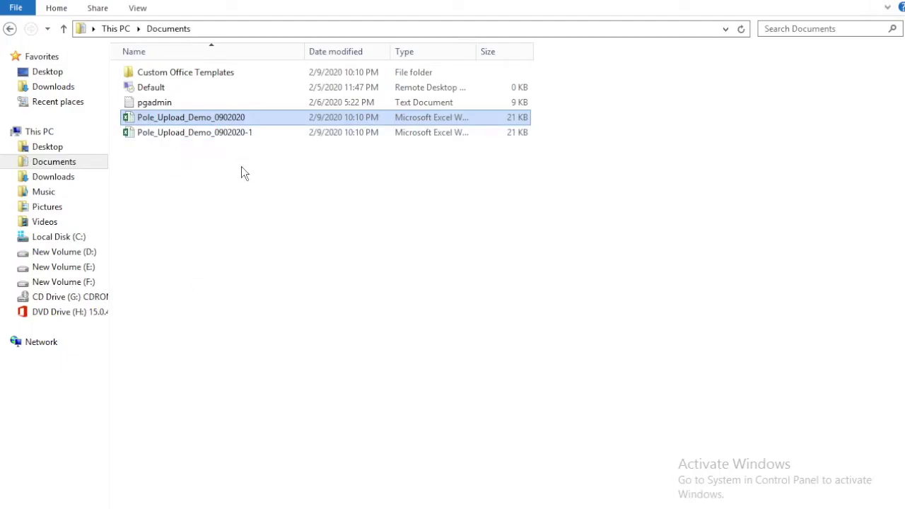
click(221, 133)
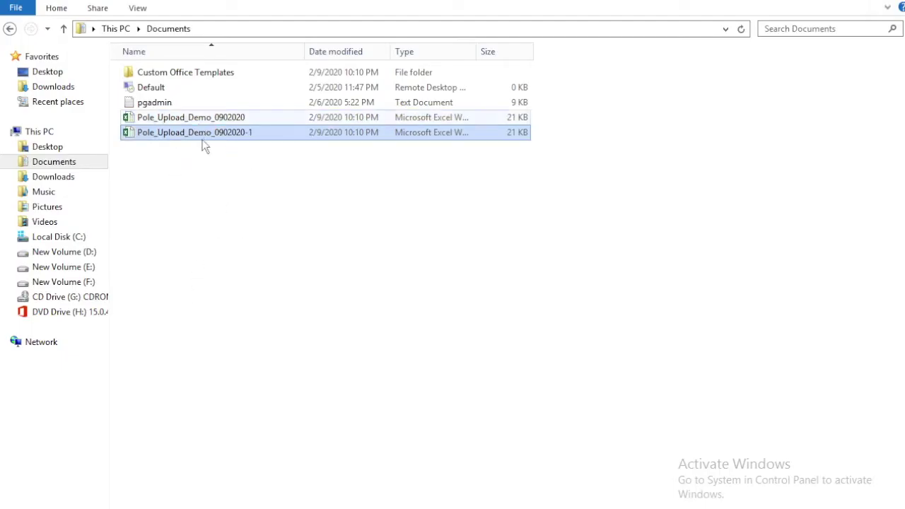
double_click(208, 138)
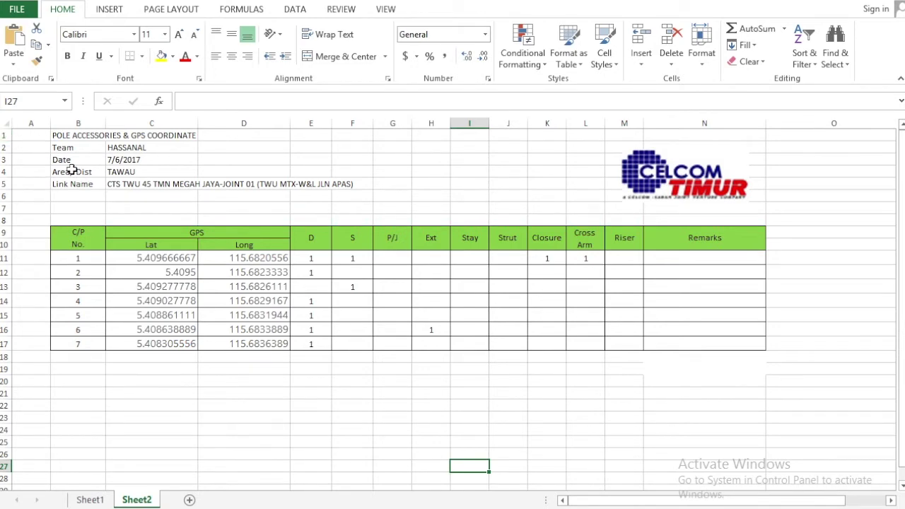
- Review the first poles' C/P numbers and GPS latitude and longitude values on Sheet2
click(5, 258)
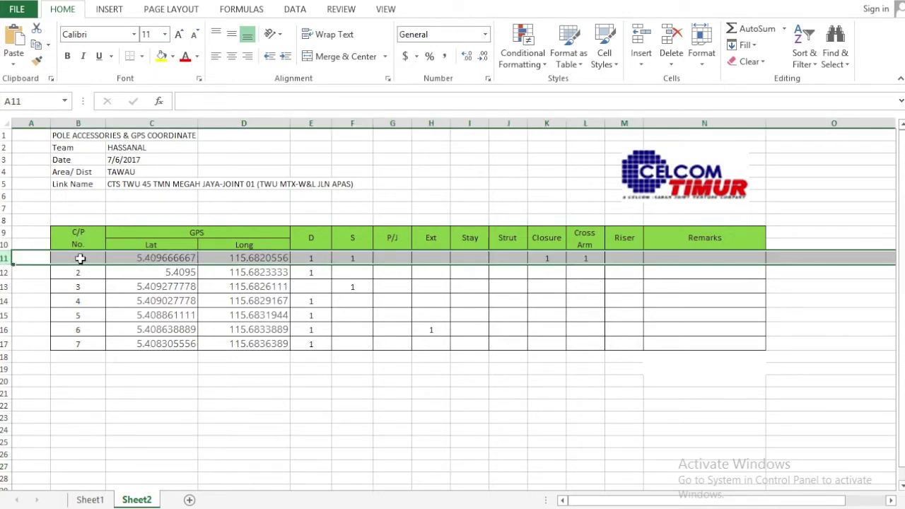
click(155, 258)
click(236, 257)
click(159, 259)
click(242, 258)
click(160, 258)
click(230, 258)
click(161, 257)
click(240, 259)
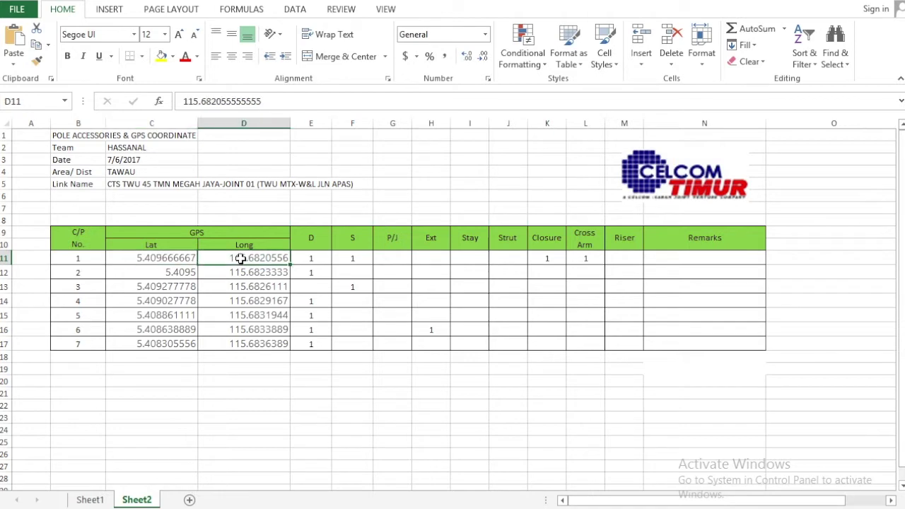
click(162, 258)
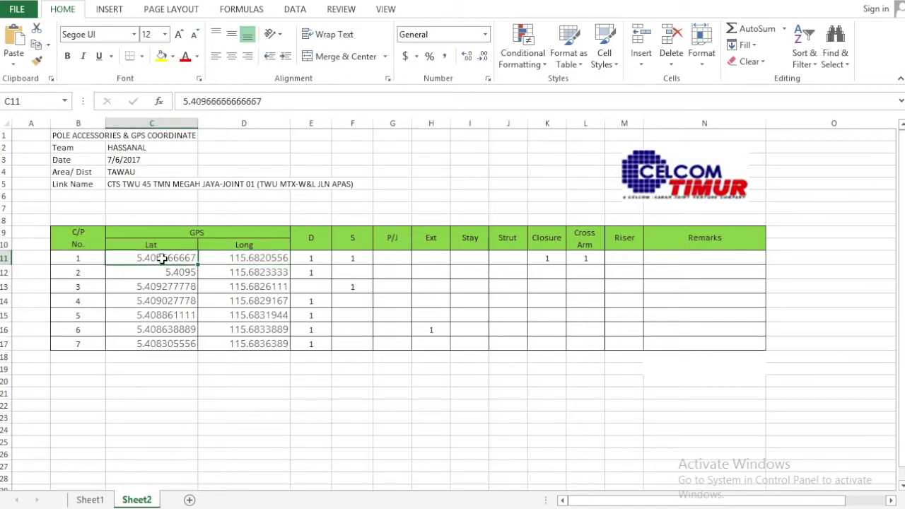
click(240, 259)
click(165, 271)
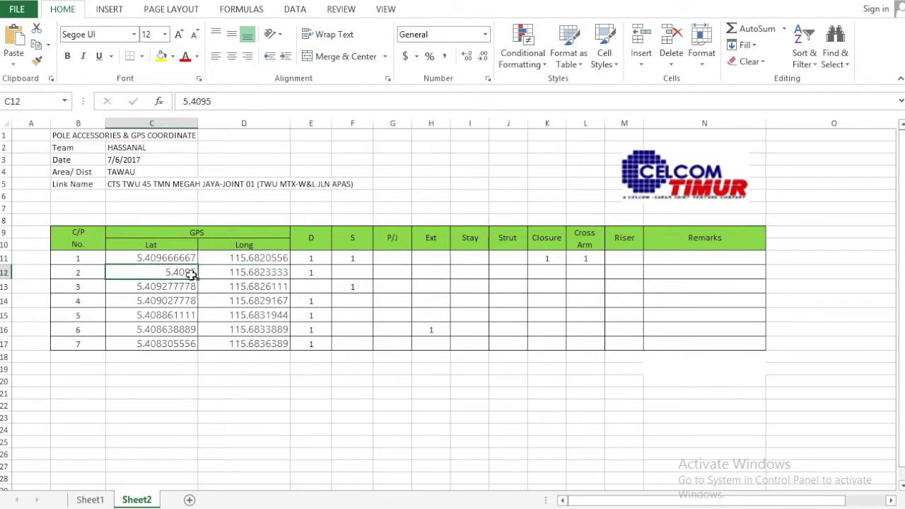
click(92, 259)
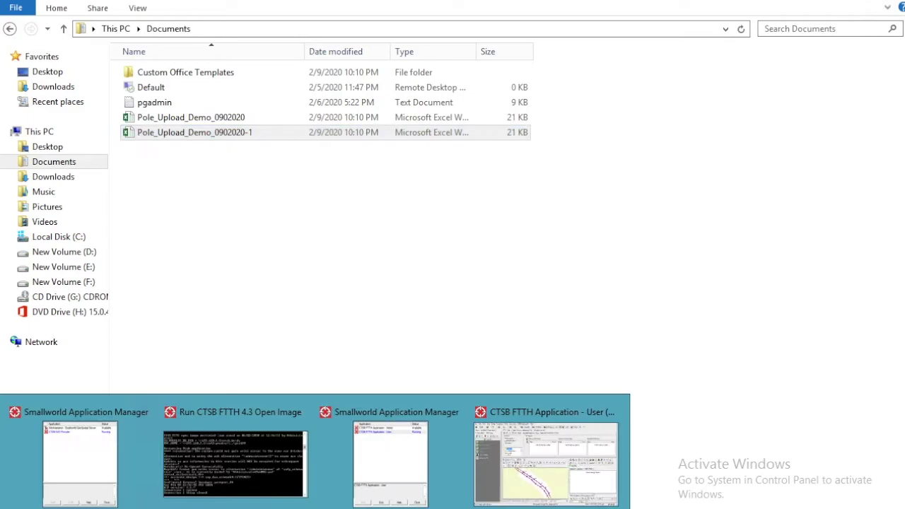
- Switch to the CTSB FTTH Application and open the Pole Import tool
click(537, 481)
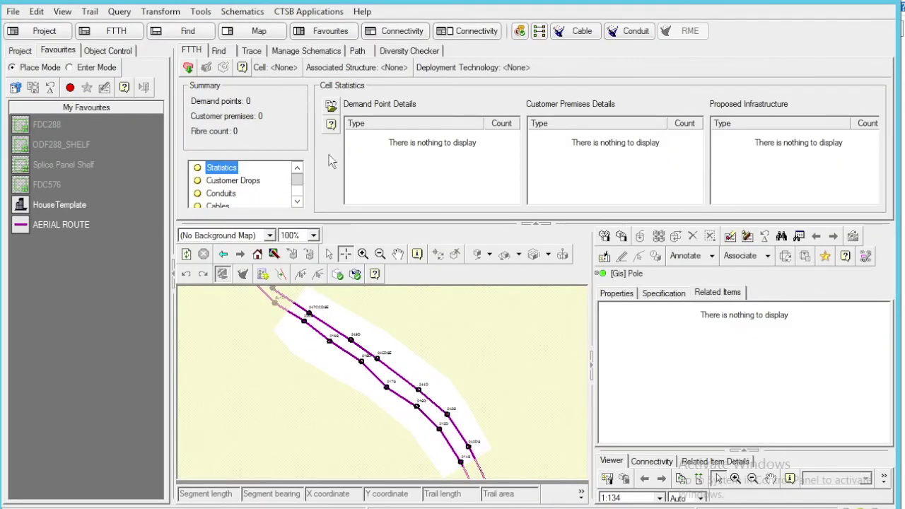
click(311, 12)
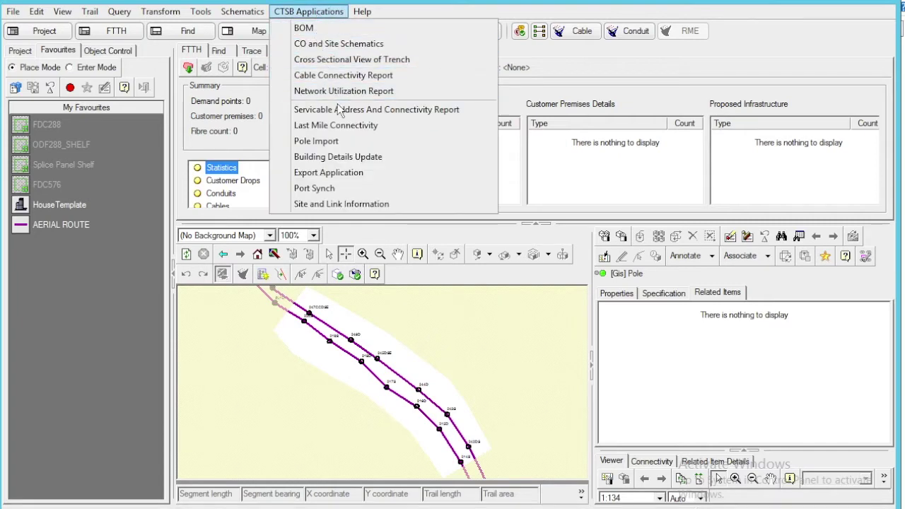
click(335, 141)
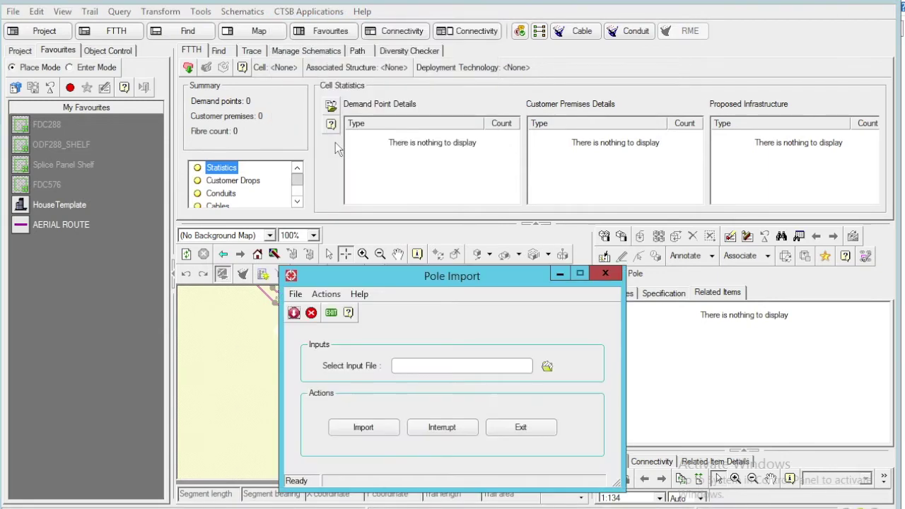
- Choose Pole_Upload_Demo_0902020-1.xlsx from c:\Users\Administrator\Documents as the pole import's input file
click(548, 367)
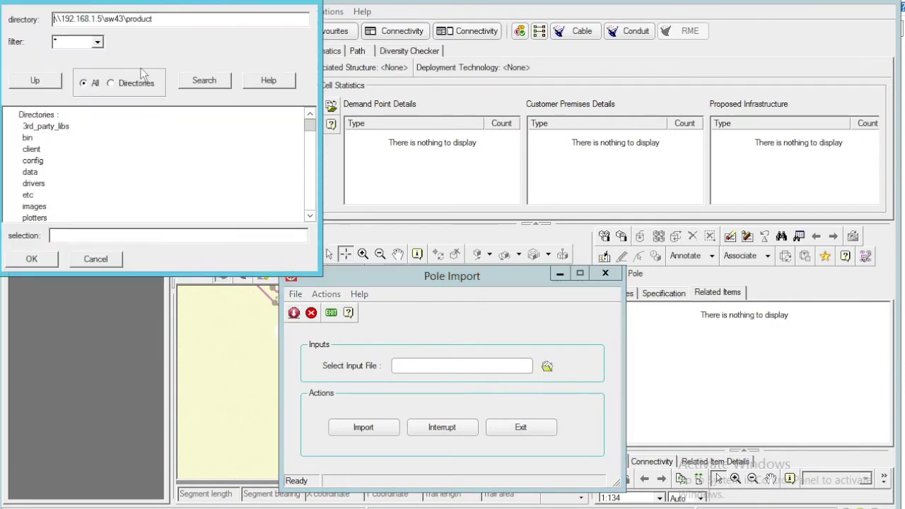
drag(168, 17, 12, 16)
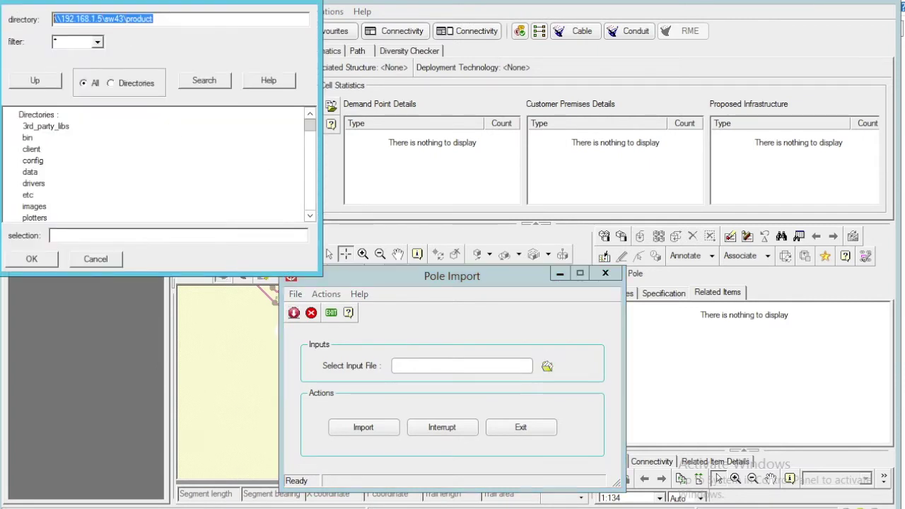
text(c:\)
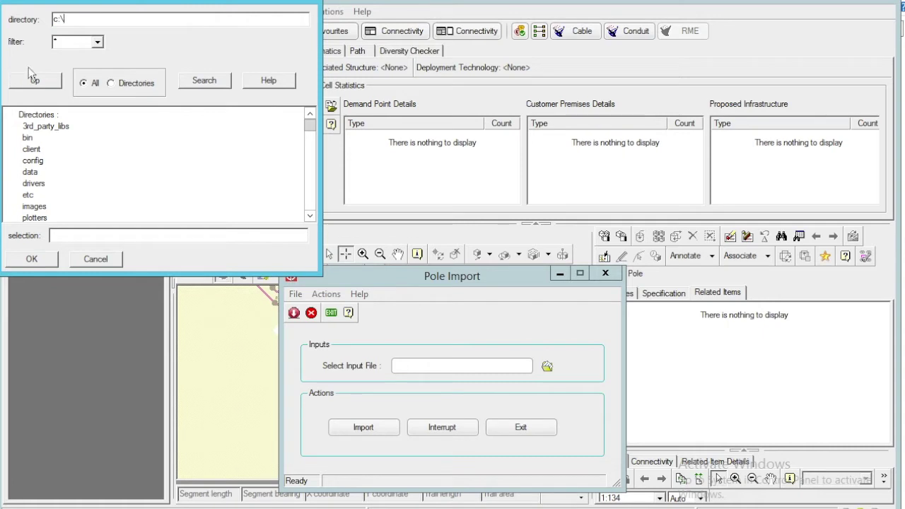
click(205, 81)
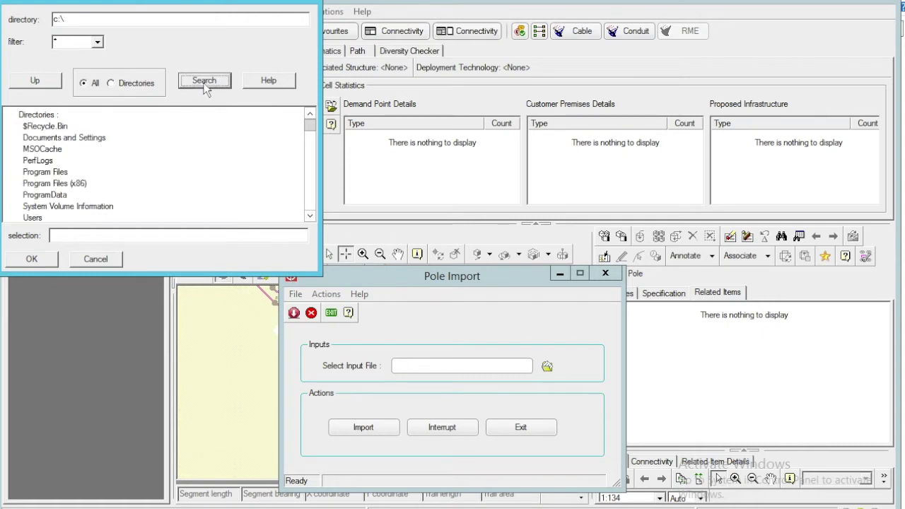
double_click(43, 218)
double_click(55, 126)
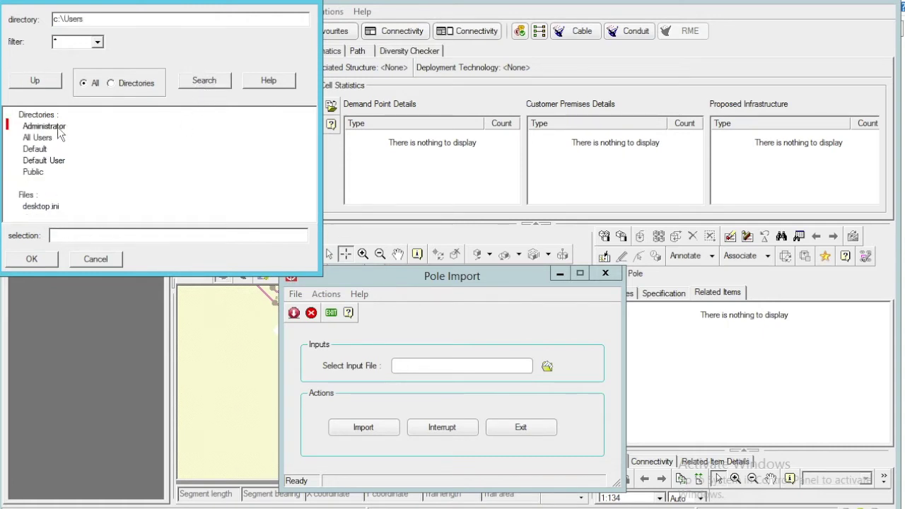
double_click(50, 183)
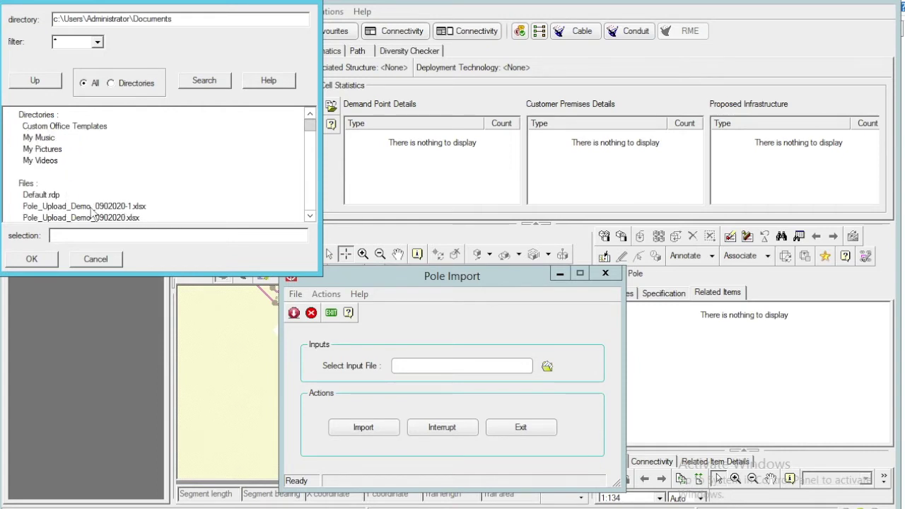
click(99, 206)
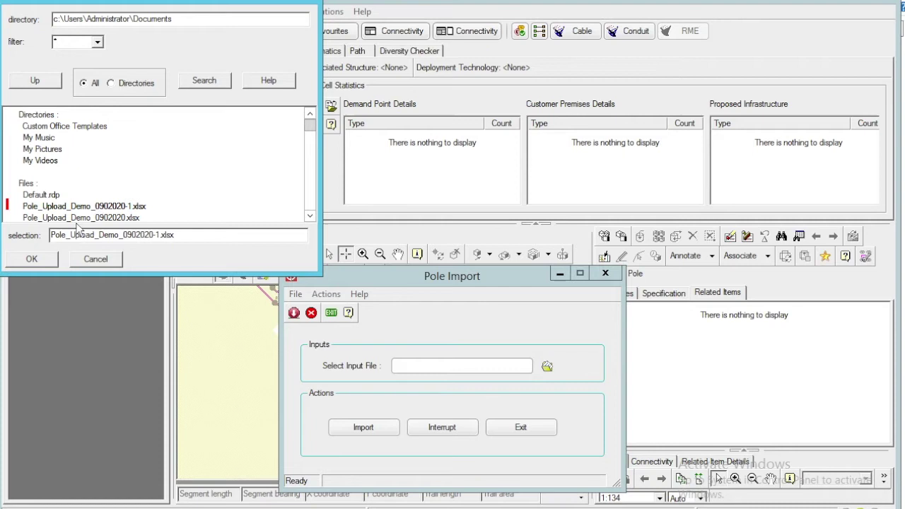
click(45, 259)
- Import the poles from the selected file into the design and exit Pole Import
drag(473, 280, 593, 69)
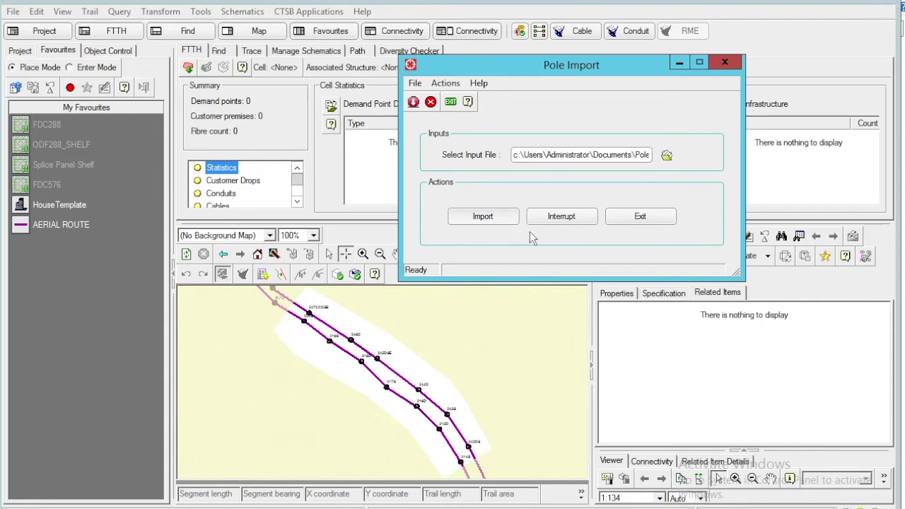
click(487, 222)
click(488, 219)
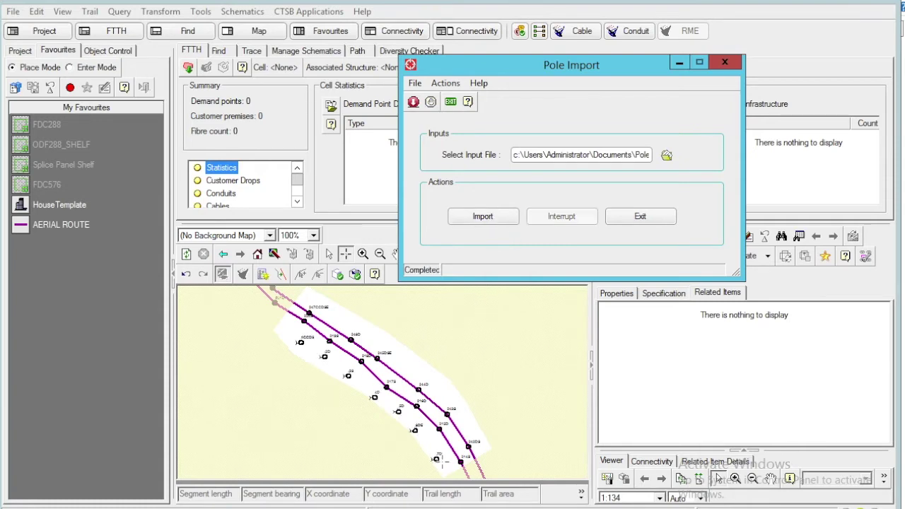
click(640, 219)
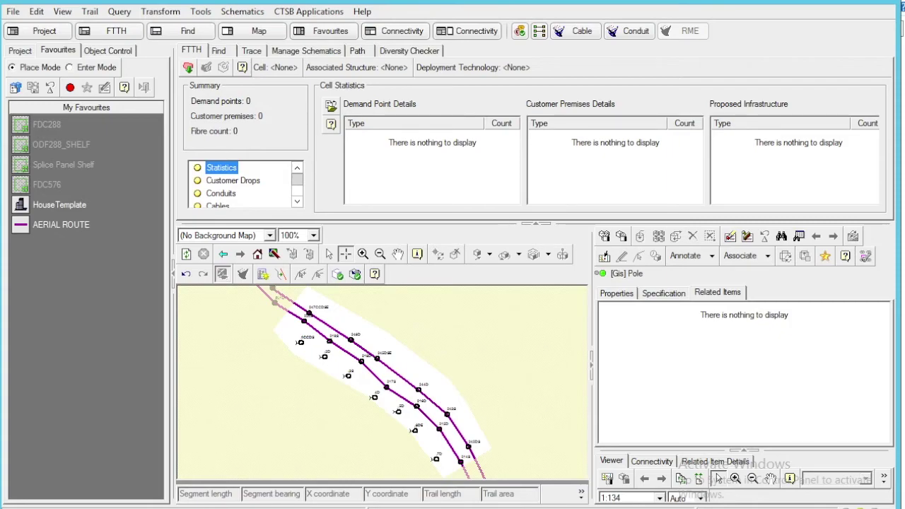
- Check the Remarks column in the pole workbook, and inspect the imported poles' labels on the map
click(311, 506)
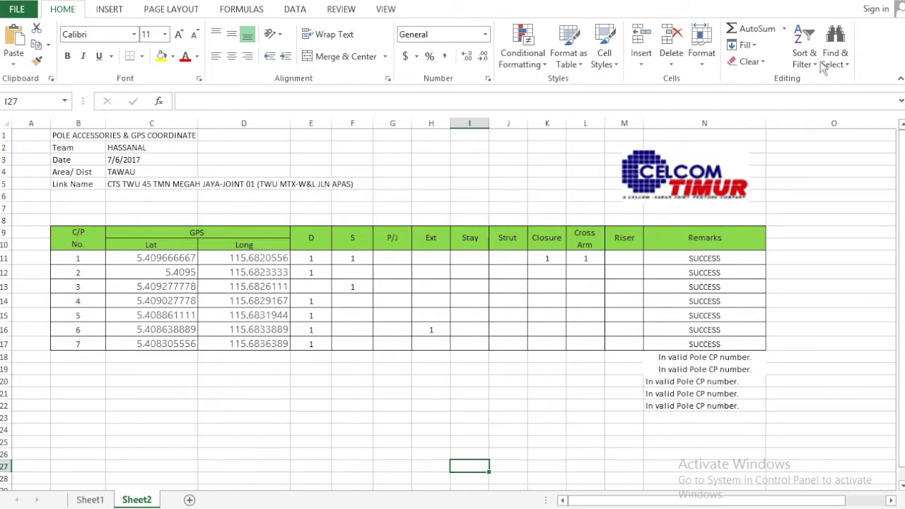
click(869, 4)
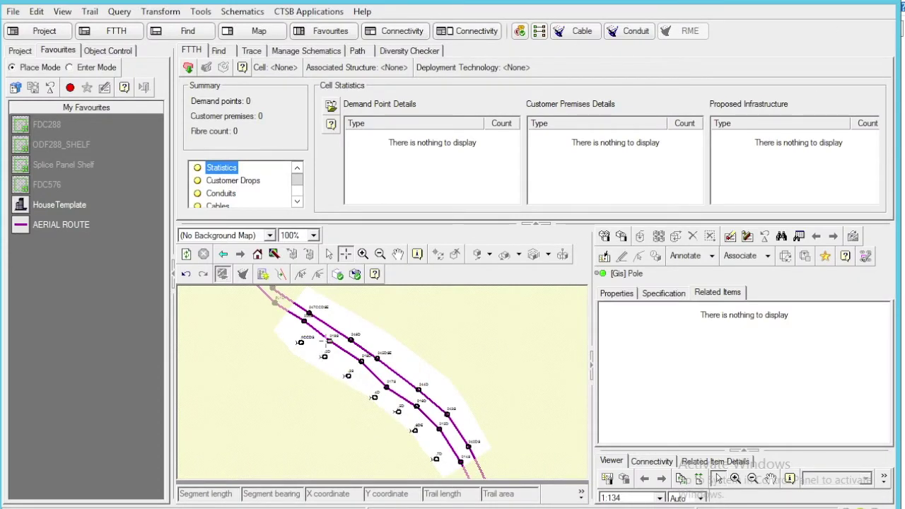
click(362, 254)
drag(290, 328, 348, 374)
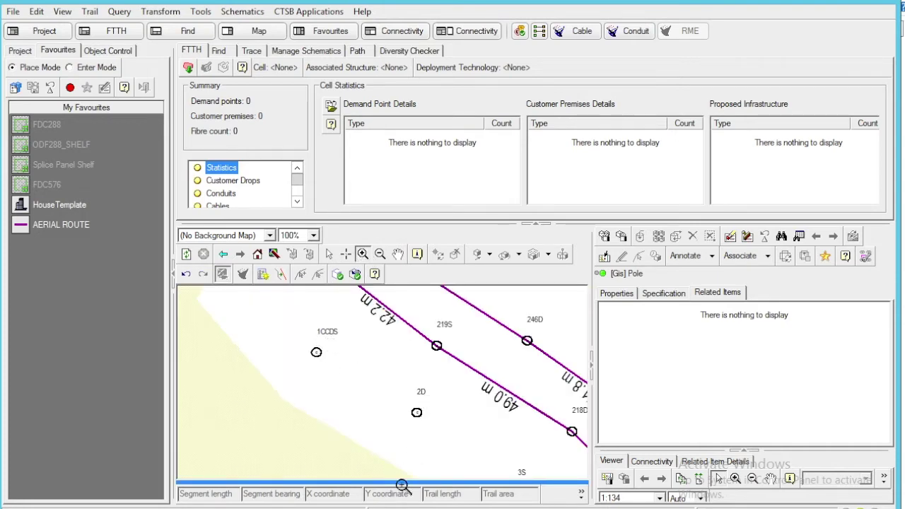
- Place a HouseTemplate building beside pole 1CCDS on the map and complete the changes
key(alt+Tab)
click(469, 31)
click(379, 253)
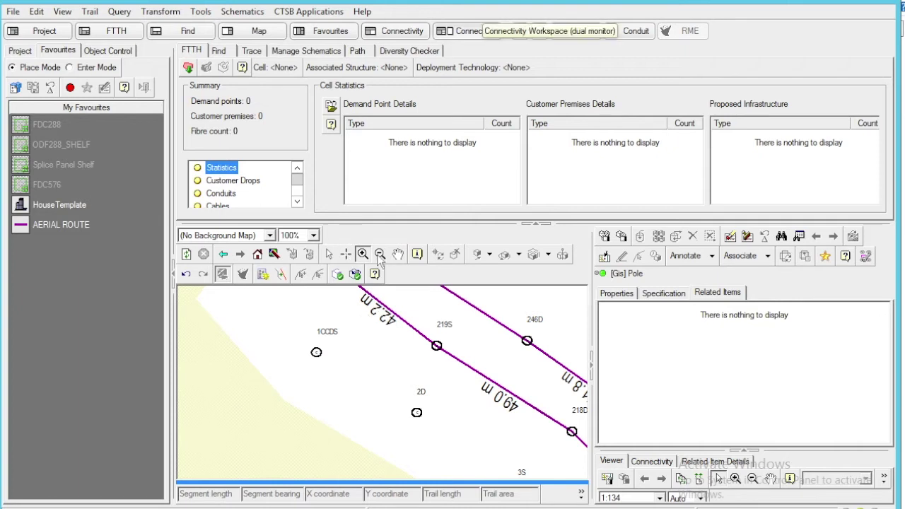
click(484, 411)
drag(436, 223, 439, 130)
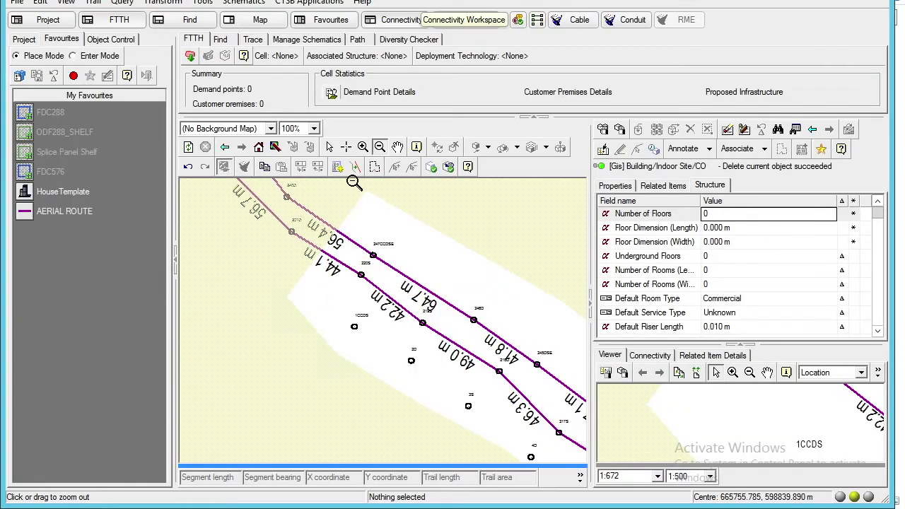
click(346, 147)
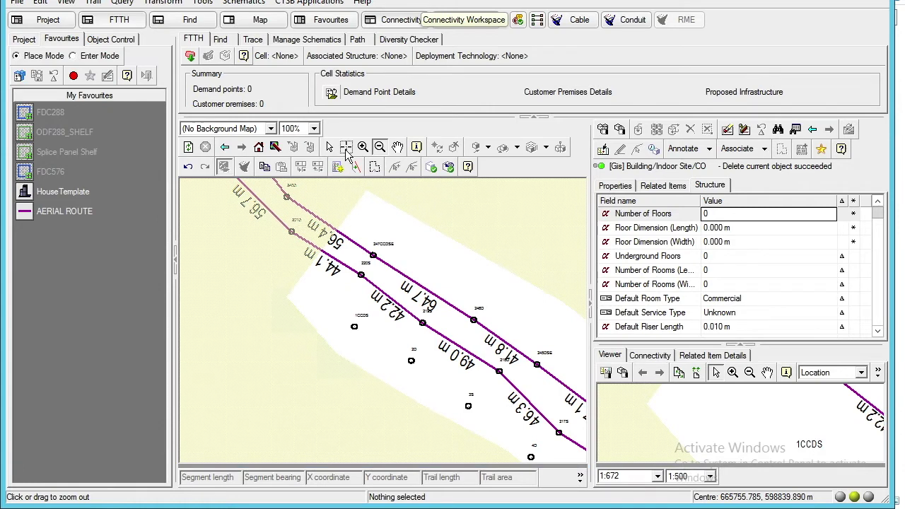
click(330, 306)
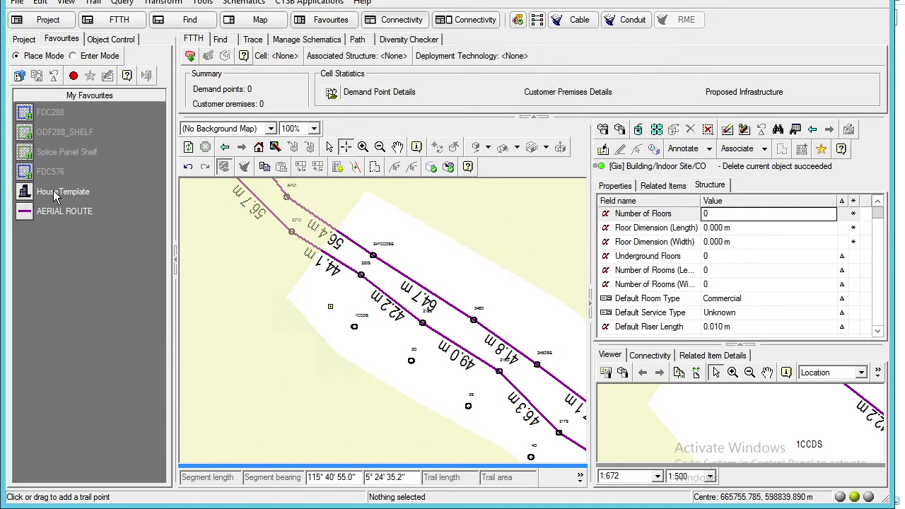
click(122, 41)
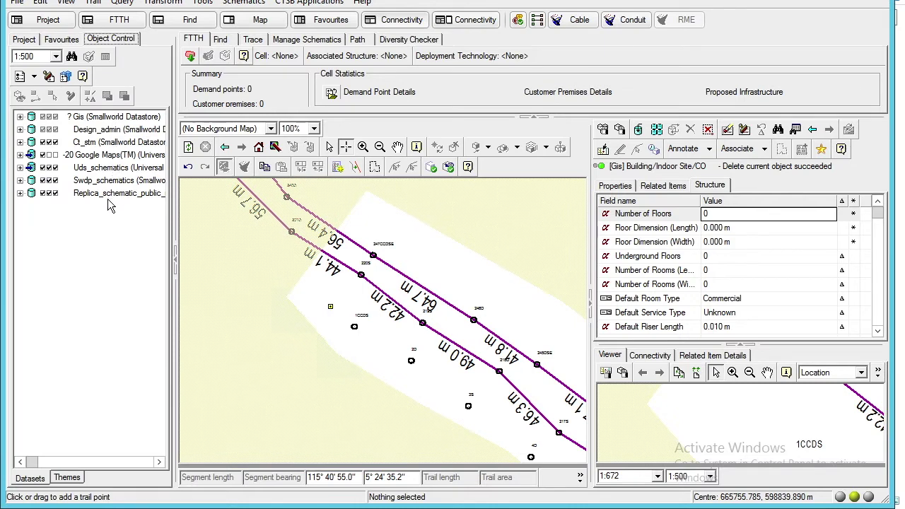
click(63, 40)
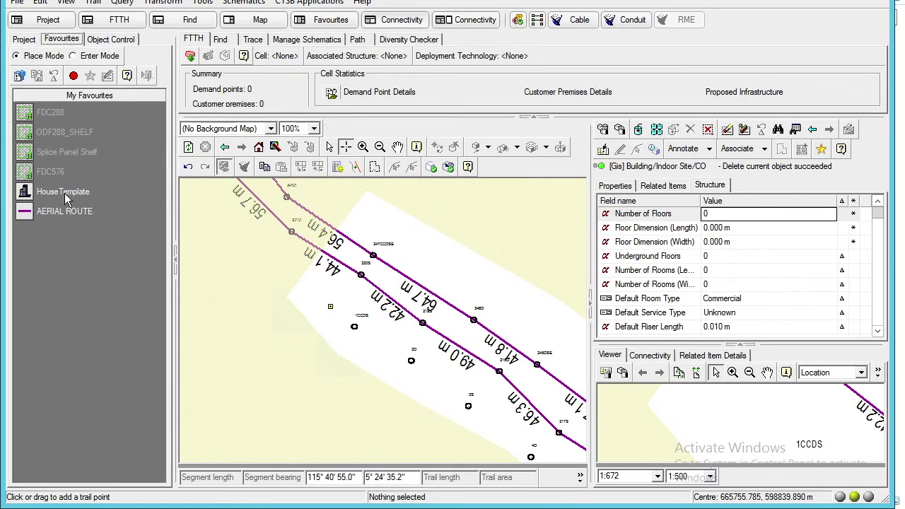
click(61, 197)
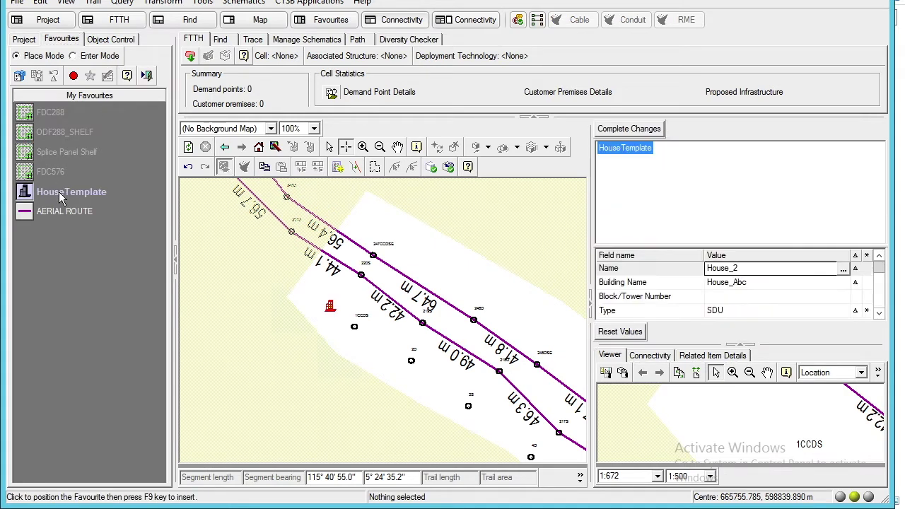
click(655, 129)
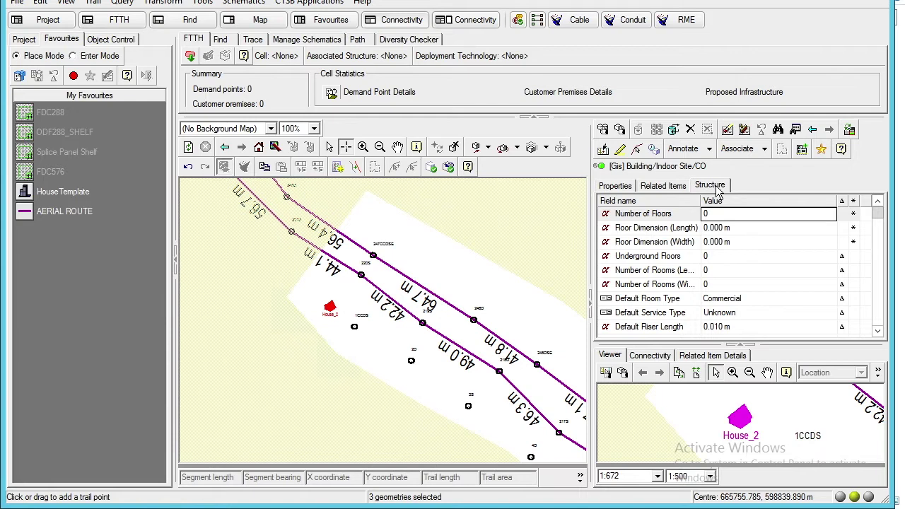
- Set the new house's number of floors to 1 and its floor length and width to 20 m each
click(661, 212)
text(1)
click(747, 228)
click(747, 228)
text(20)
click(742, 242)
click(667, 242)
text(20)
click(729, 258)
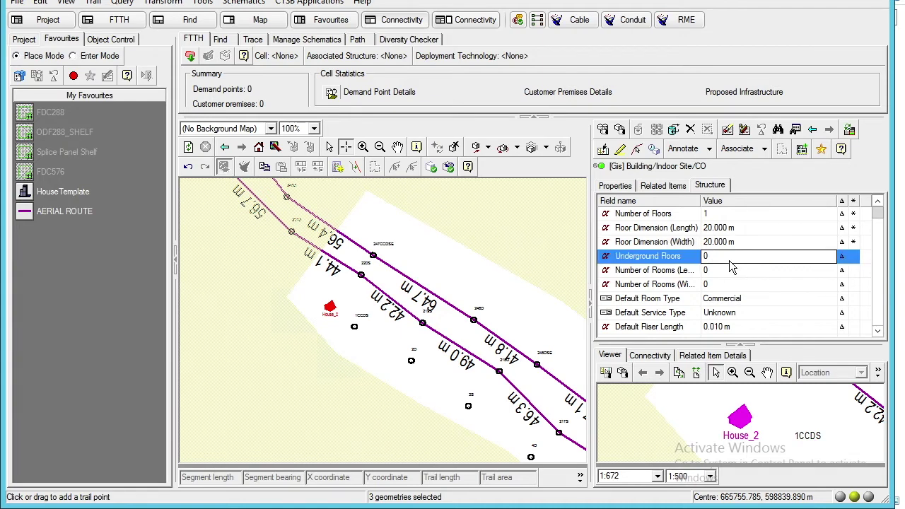
- Set the house's number of rooms along its length to 1
click(728, 272)
click(690, 270)
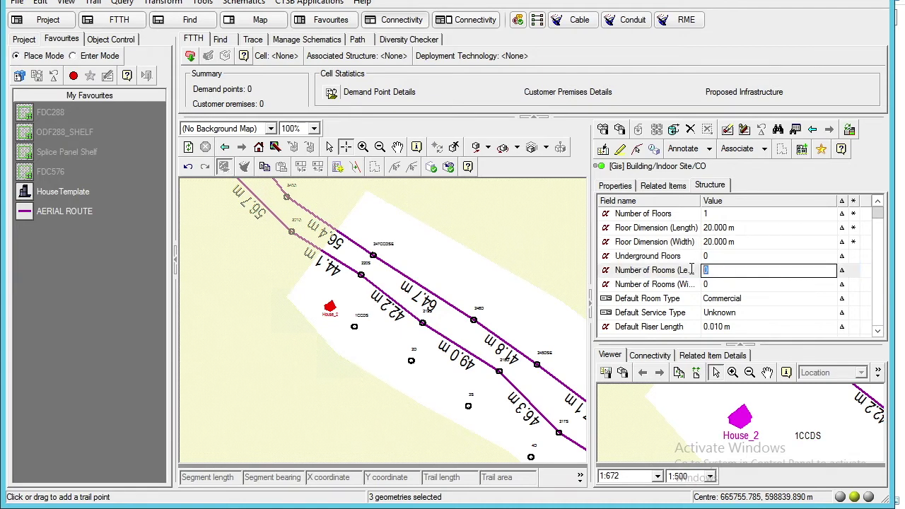
text(1)
- Set the default room type to Equipment and create the building's structure
click(760, 307)
click(830, 300)
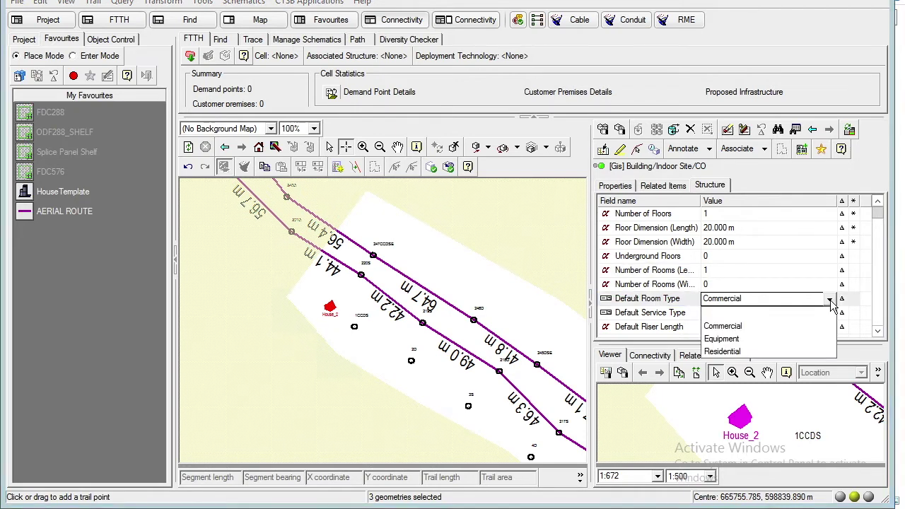
click(745, 342)
click(746, 342)
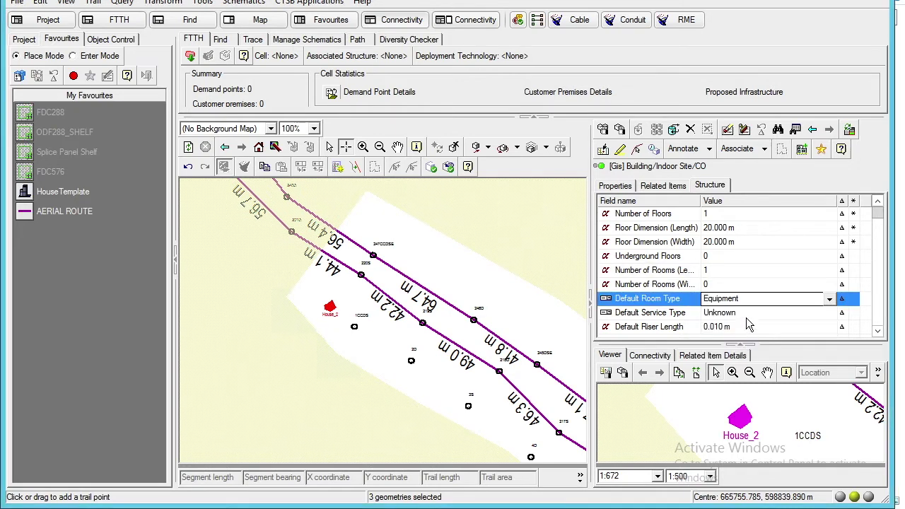
scroll(776, 327, down, 1)
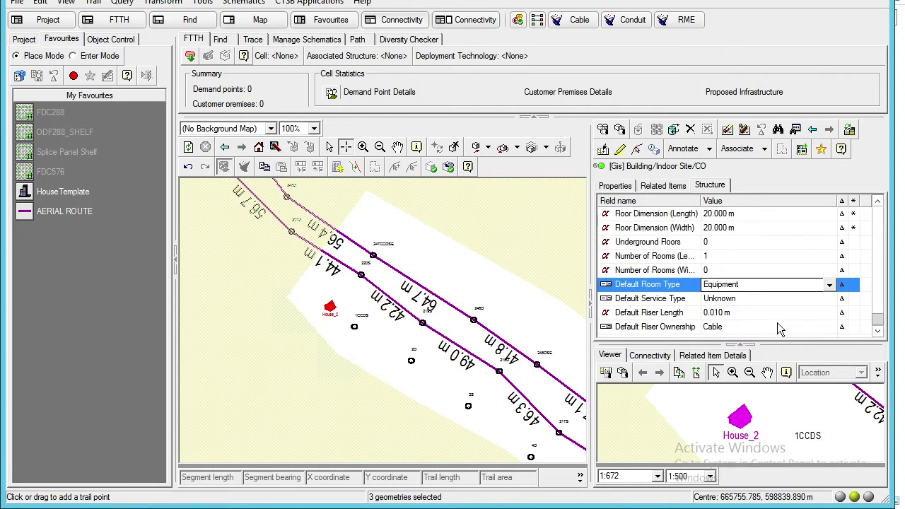
scroll(779, 313, up, 1)
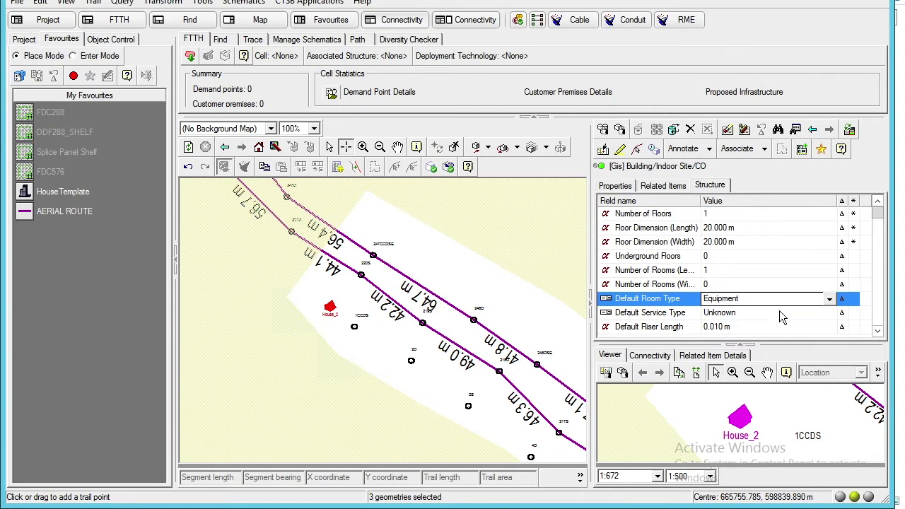
click(806, 151)
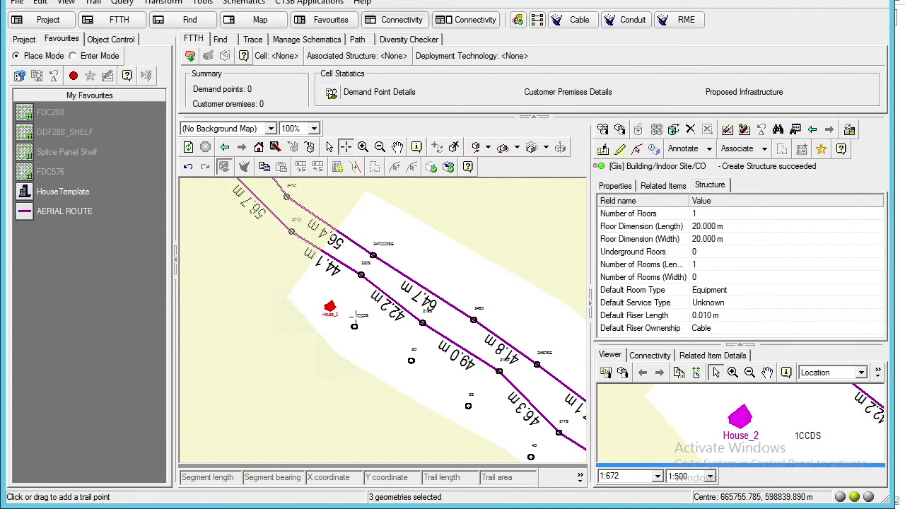
- Change the building's type to Indoor Site in its properties and update the record
click(621, 185)
click(739, 255)
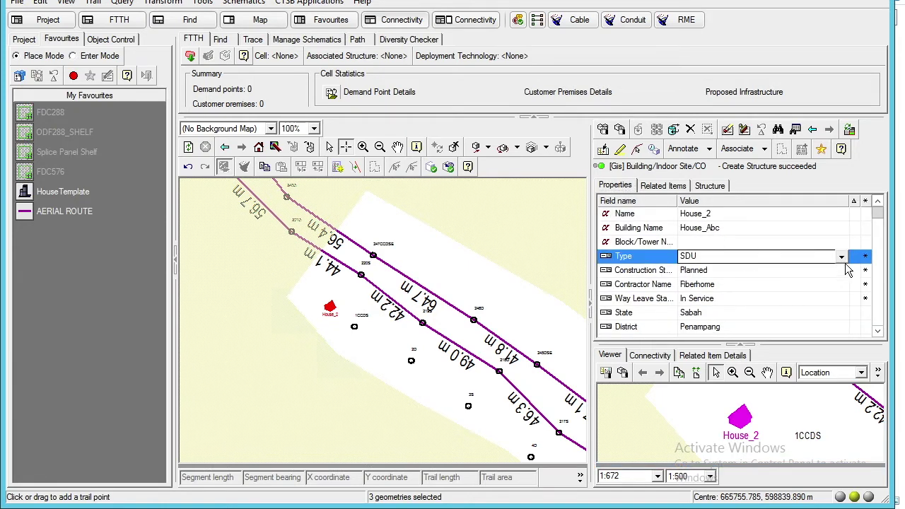
click(843, 257)
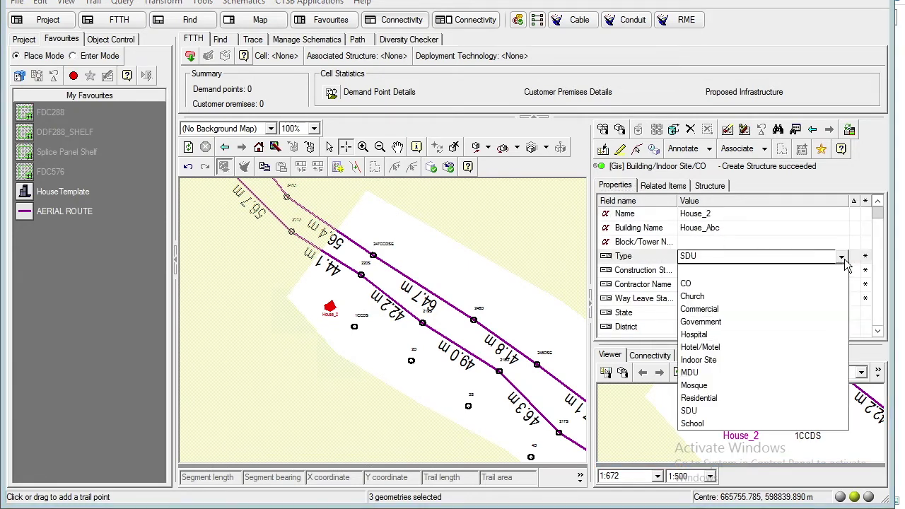
click(720, 360)
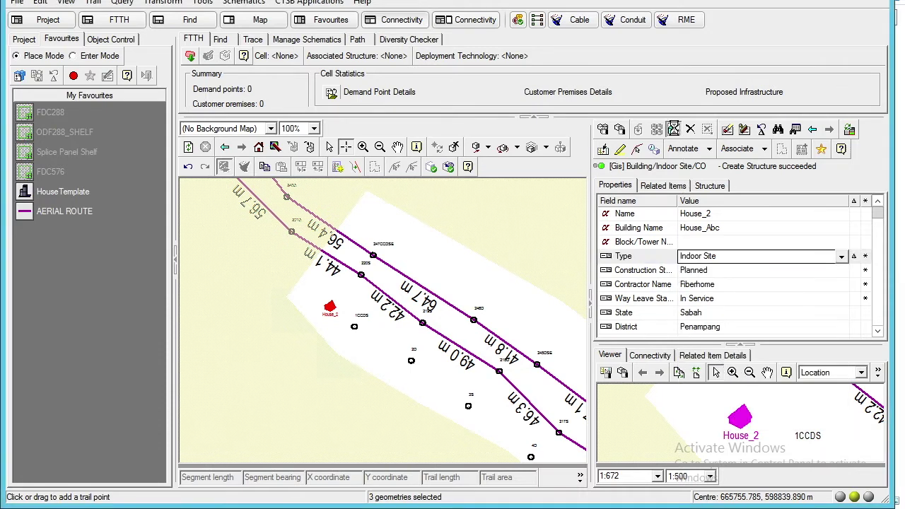
click(672, 129)
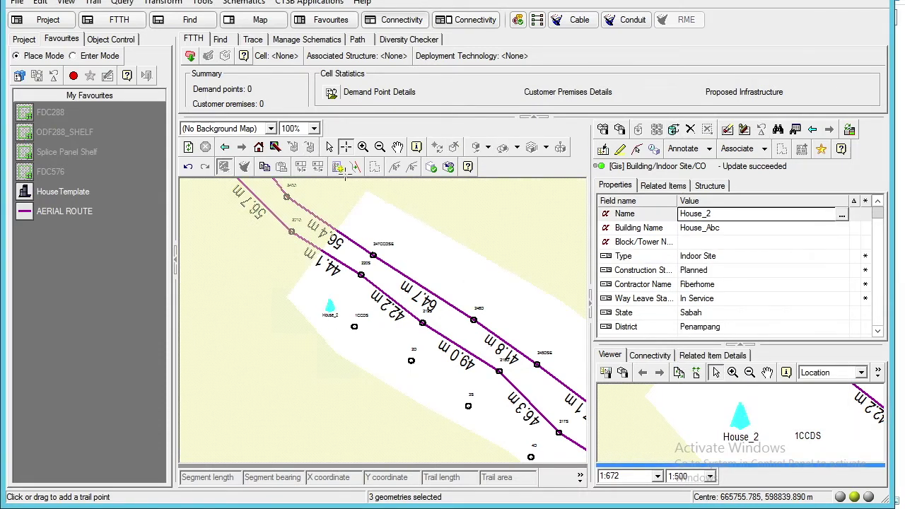
- Rename the House_2 building as Site A and update the record
click(362, 146)
drag(307, 287, 357, 343)
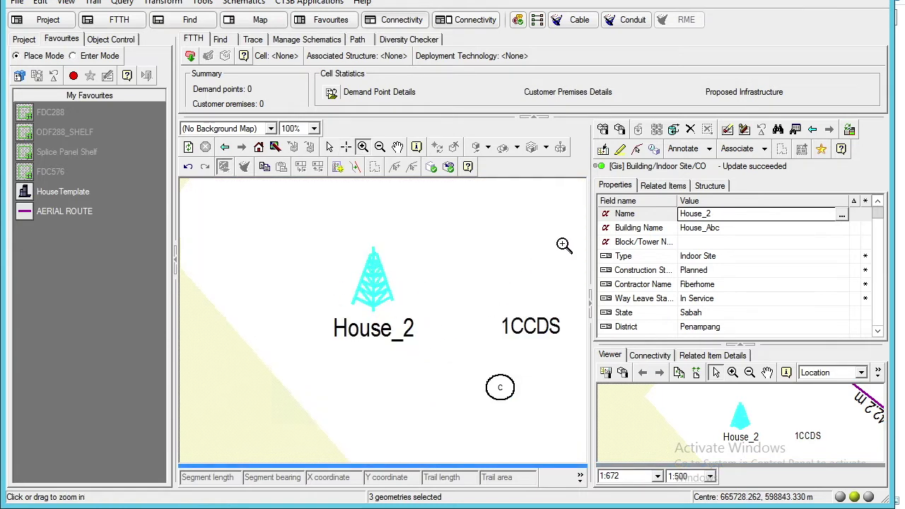
drag(726, 215, 651, 212)
text(Site A)
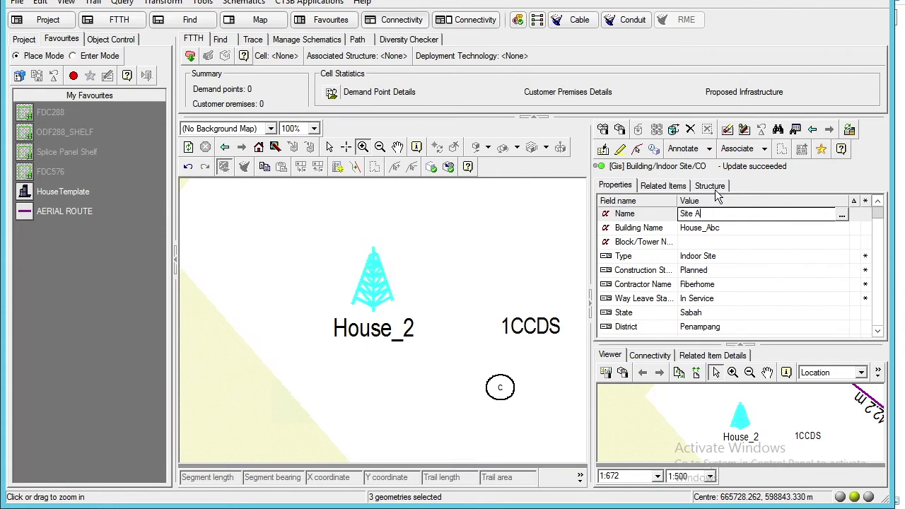
click(671, 129)
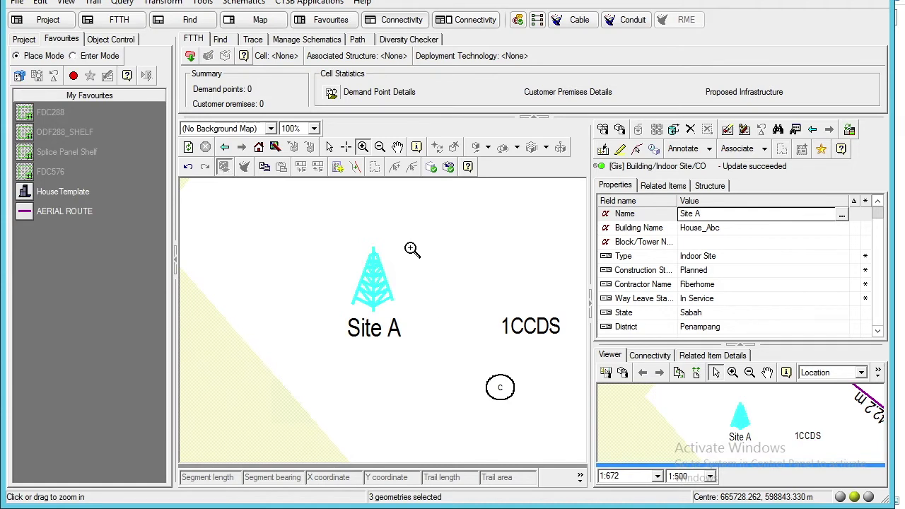
- Open the internal floor plan of Site A and select equipment room 1
click(329, 148)
click(373, 293)
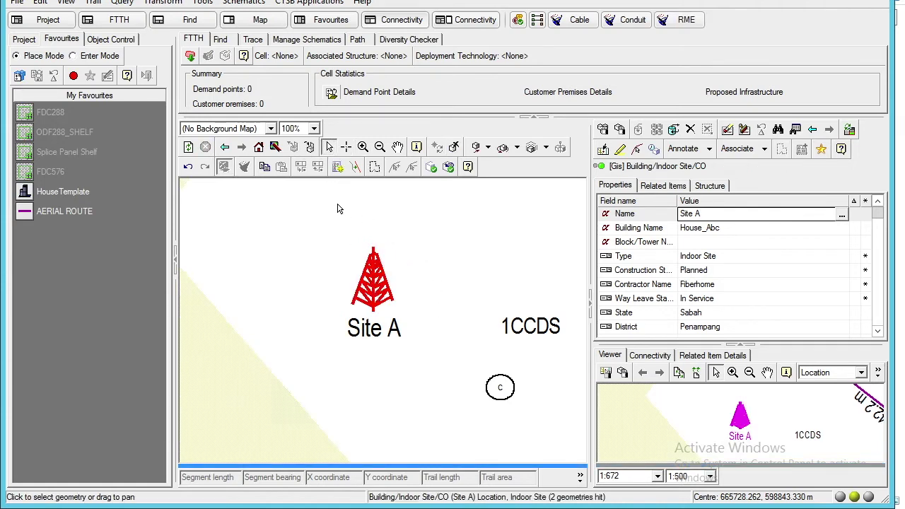
click(309, 147)
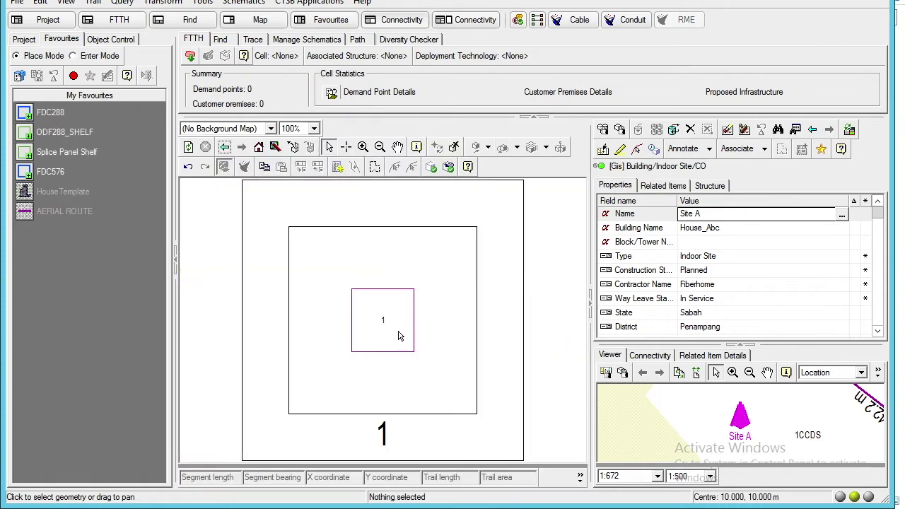
click(398, 336)
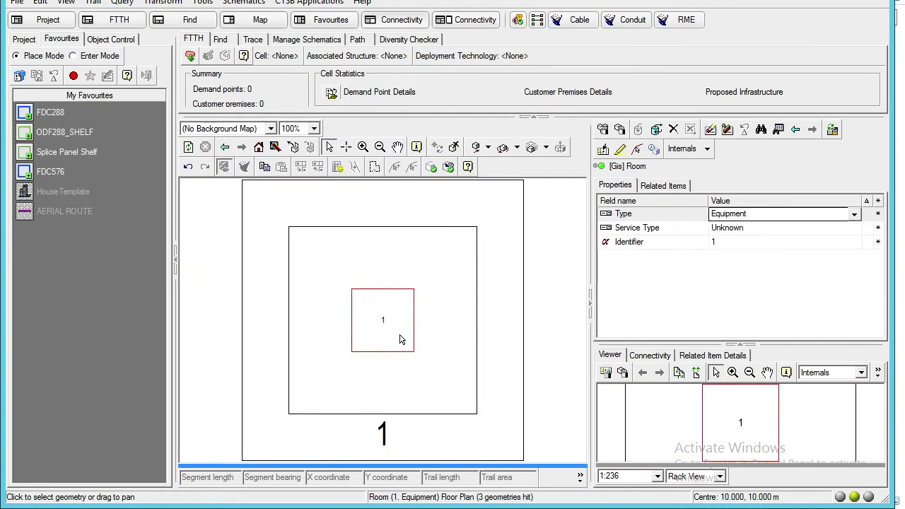
- Add one Huawei 288 PORTS FDC RACK to the room, positioned in its lower-left area, and proceed to its attributes
right_click(400, 340)
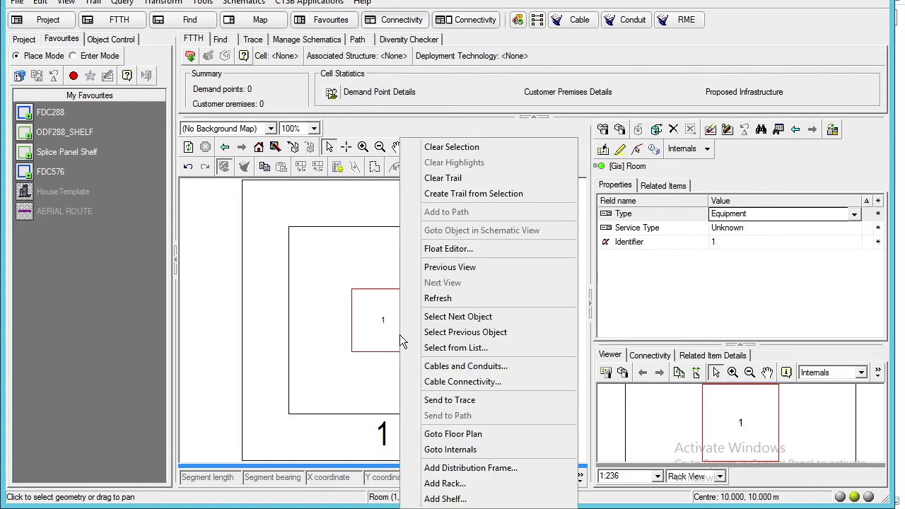
click(459, 483)
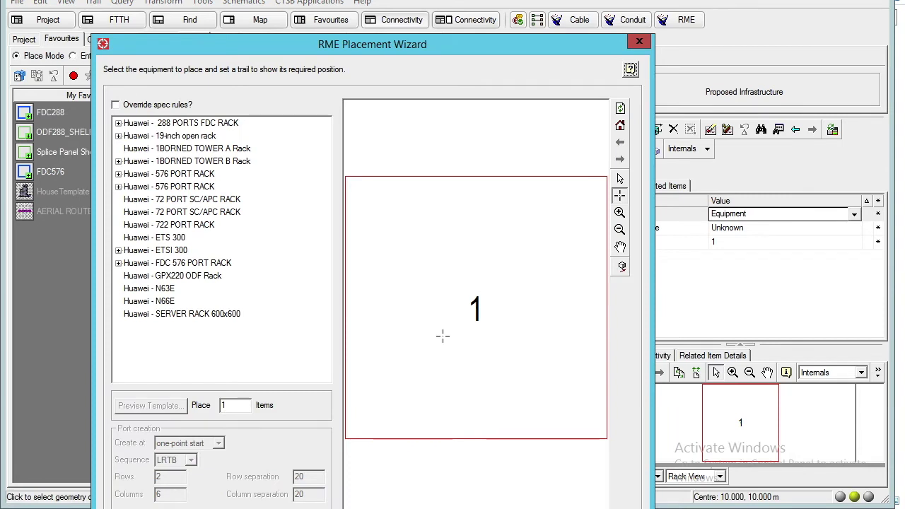
click(205, 126)
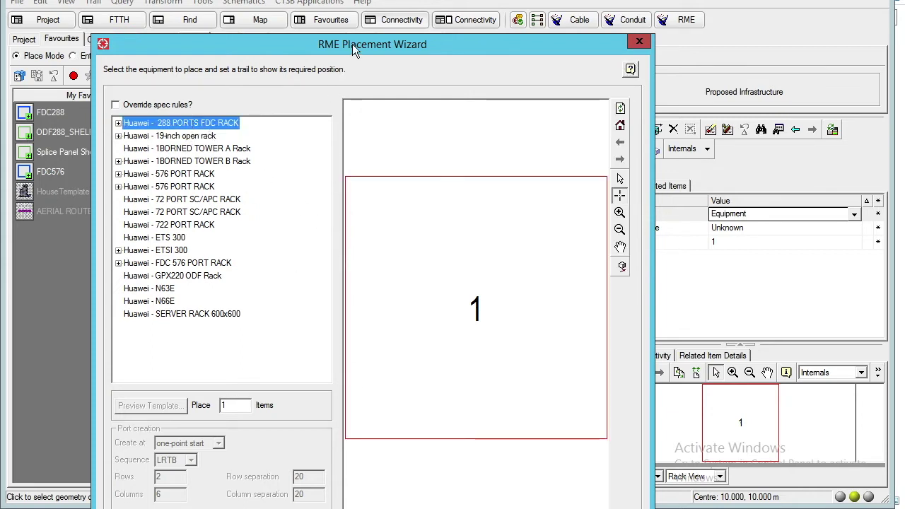
mouse_move(361, 43)
mouse_down()
mouse_move(376, 124)
mouse_move(380, 12)
mouse_up()
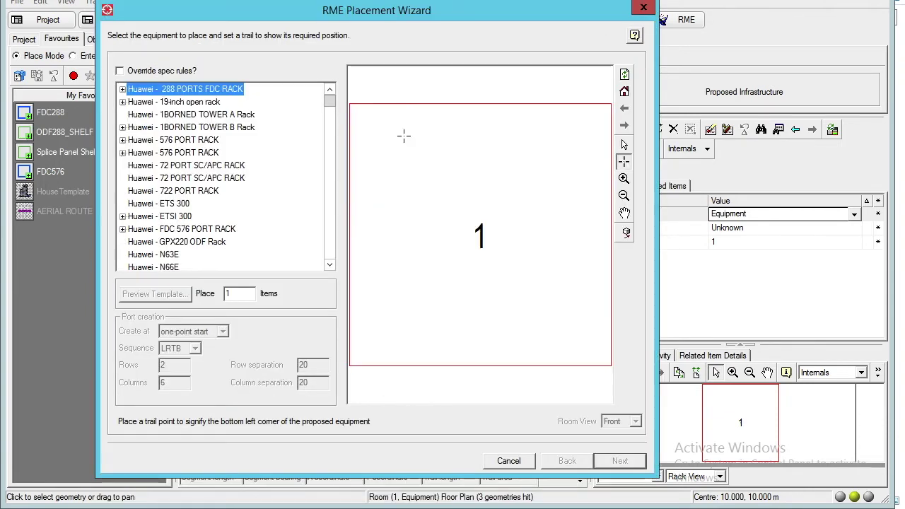
click(385, 293)
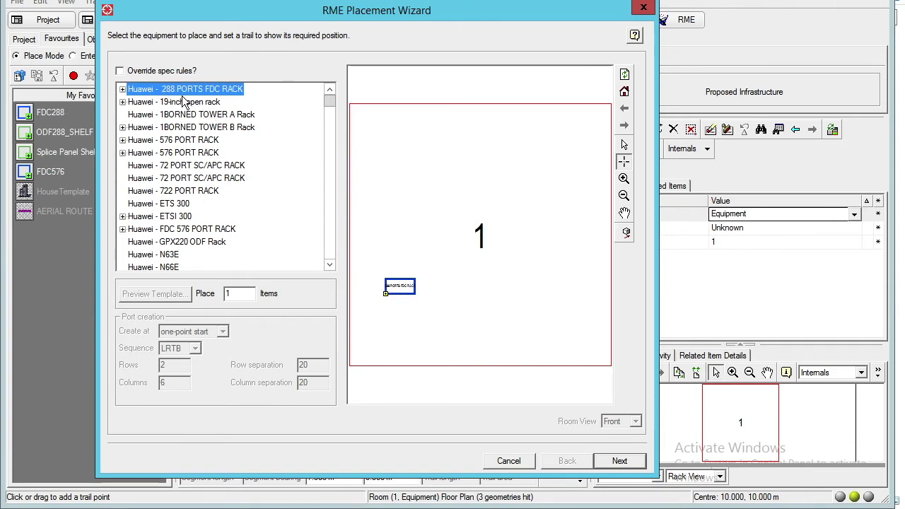
click(612, 463)
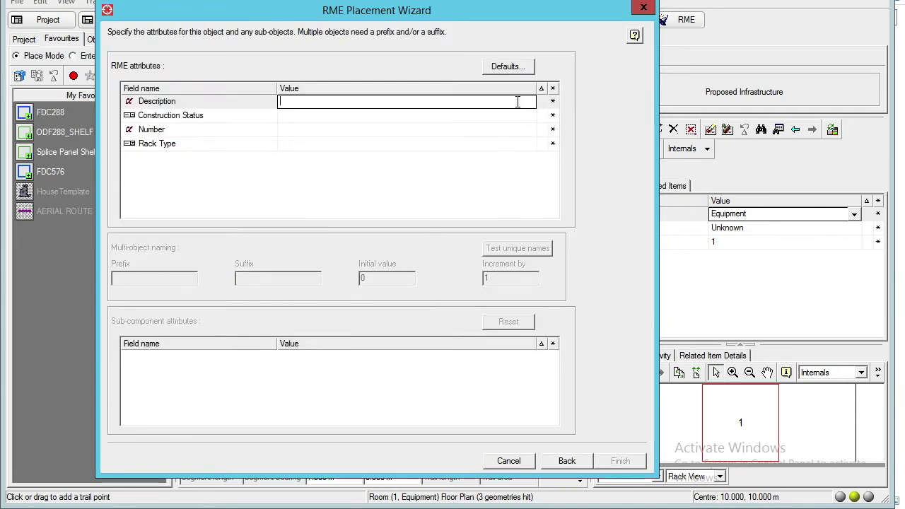
- Enter Rack1 as the rack's description and set its construction status to In Service
text(Rack1)
click(426, 124)
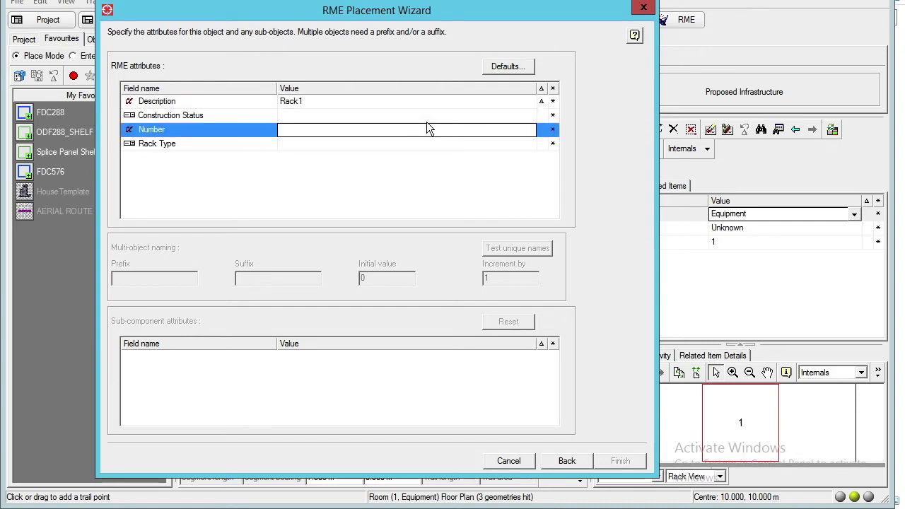
click(509, 117)
click(528, 115)
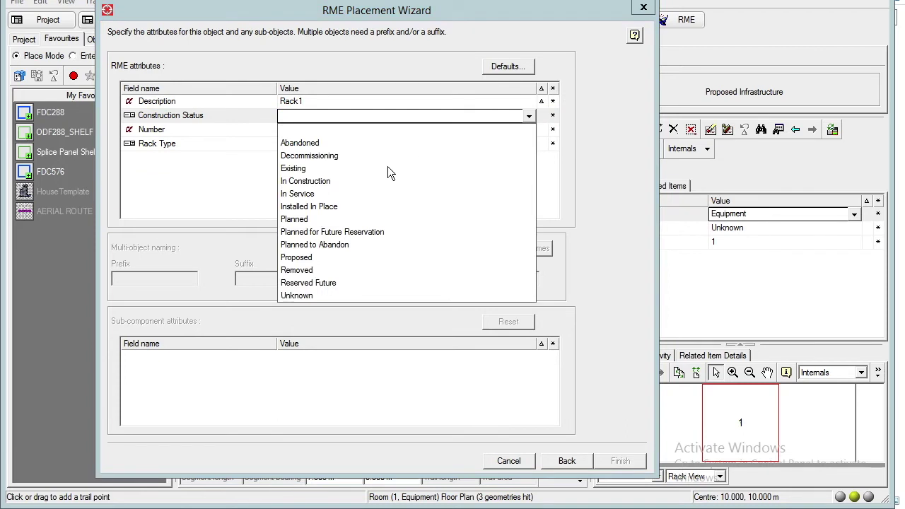
click(325, 193)
- Set the rack's number to 01 and its rack type to Transmission, and finish the placement
click(355, 130)
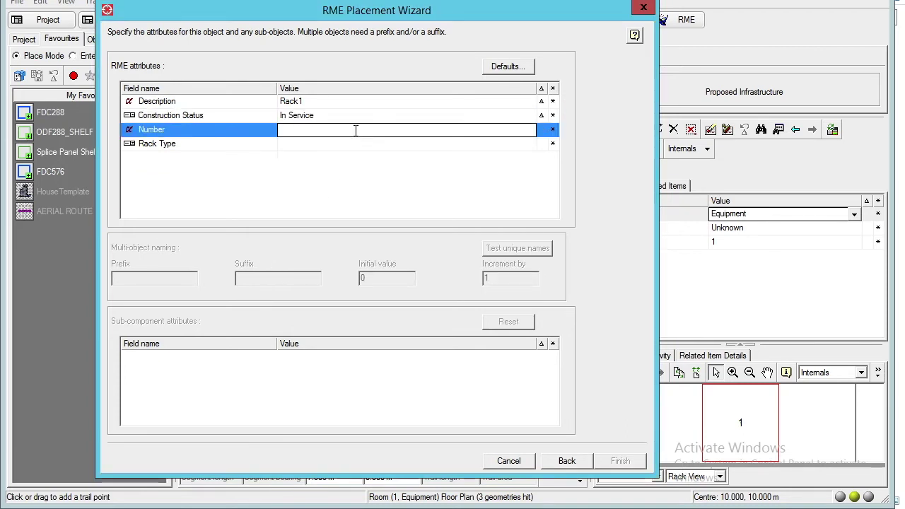
click(523, 130)
text(01)
click(429, 146)
click(527, 145)
click(527, 145)
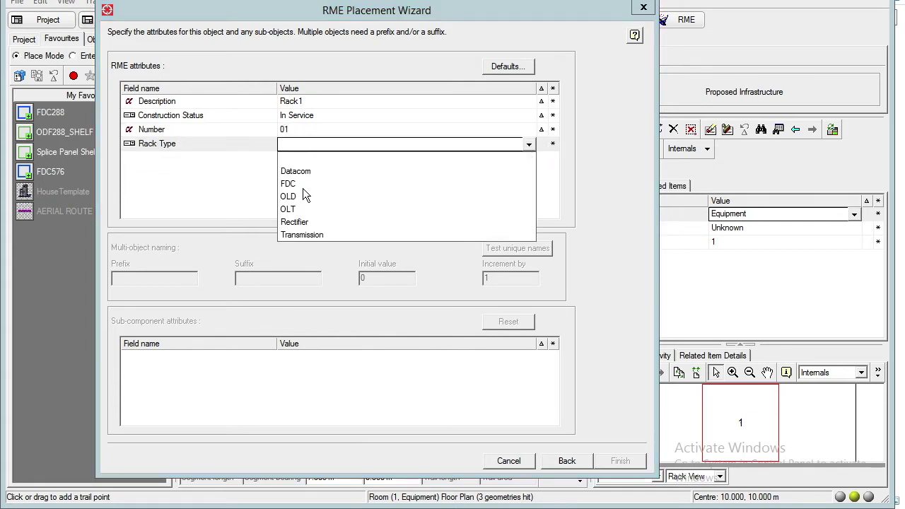
click(322, 233)
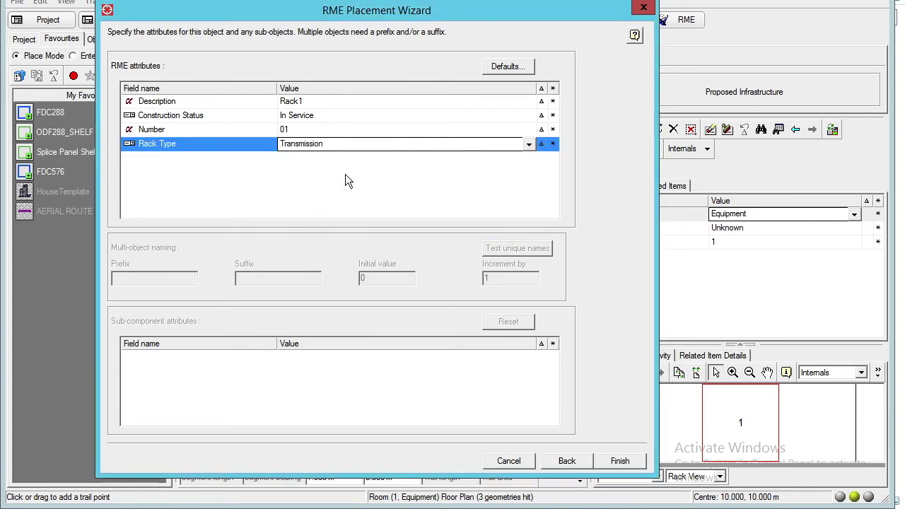
click(625, 461)
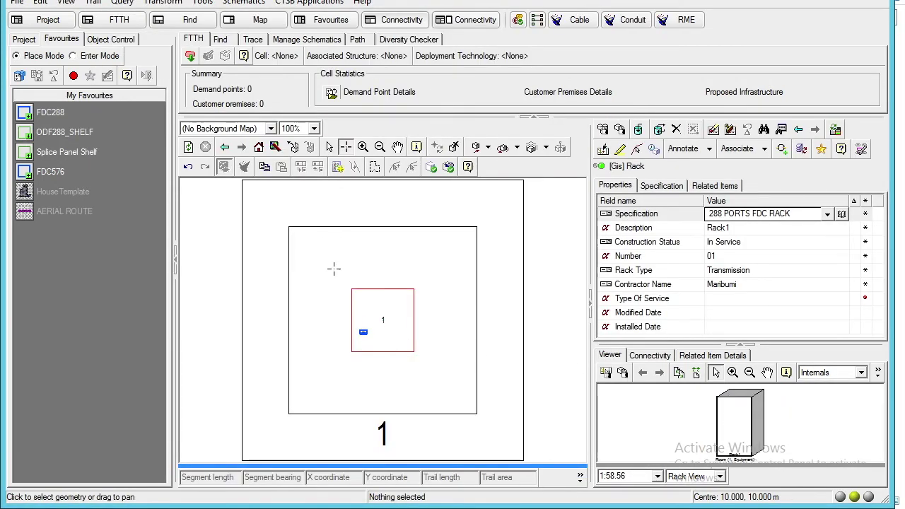
- Select Rack1 in the room's floor plan and open its internal rack view
click(363, 147)
drag(348, 321, 397, 359)
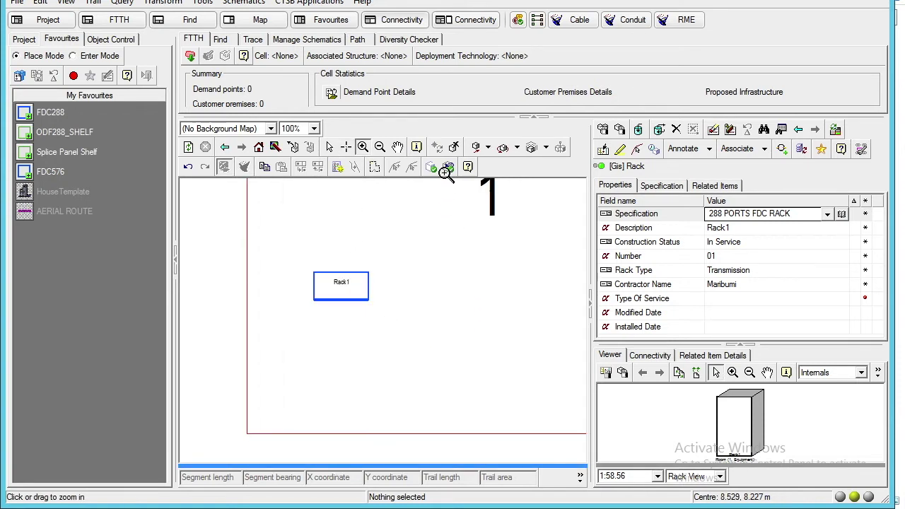
click(329, 147)
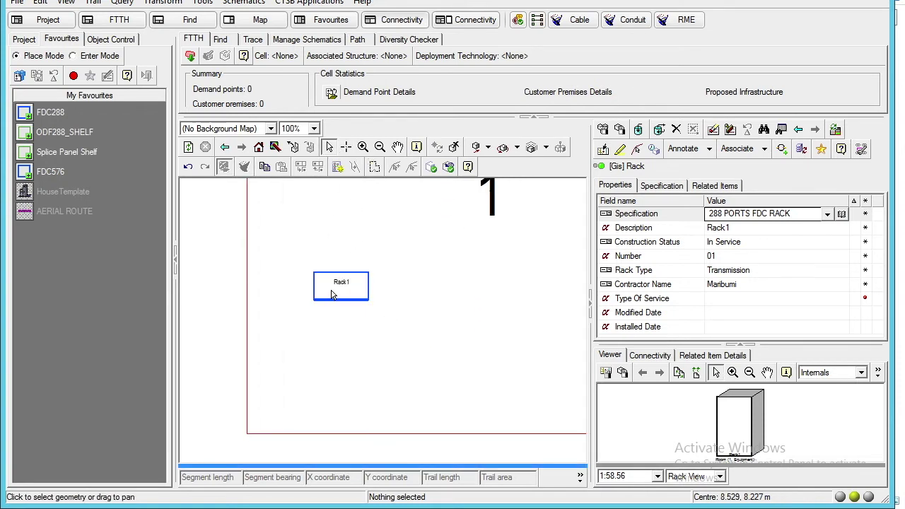
click(334, 295)
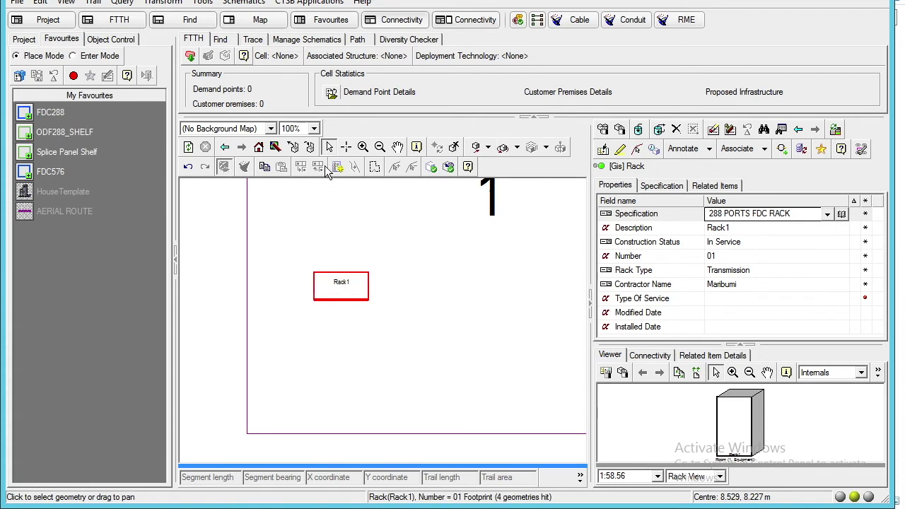
click(309, 147)
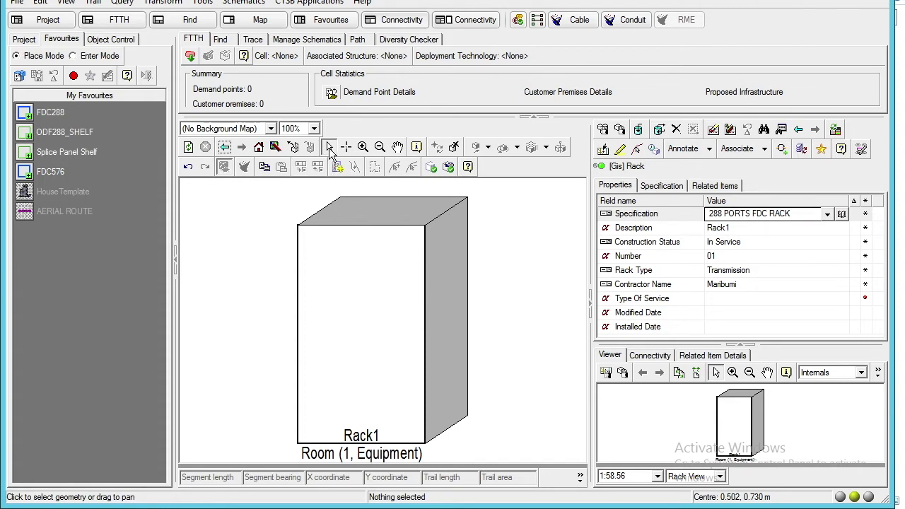
- Add one Huawei ODU24Port shelf against the left edge of Rack1, in its lower part, and proceed to the shelf's attributes
click(353, 287)
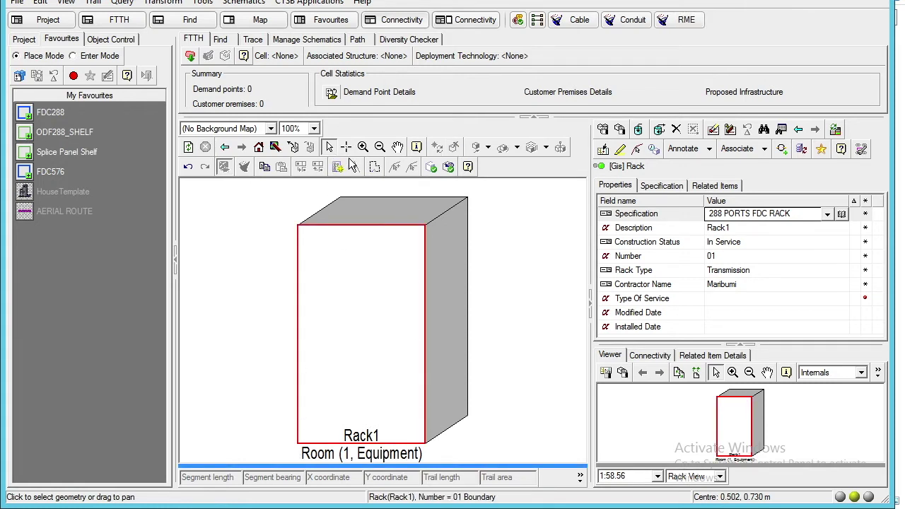
right_click(351, 296)
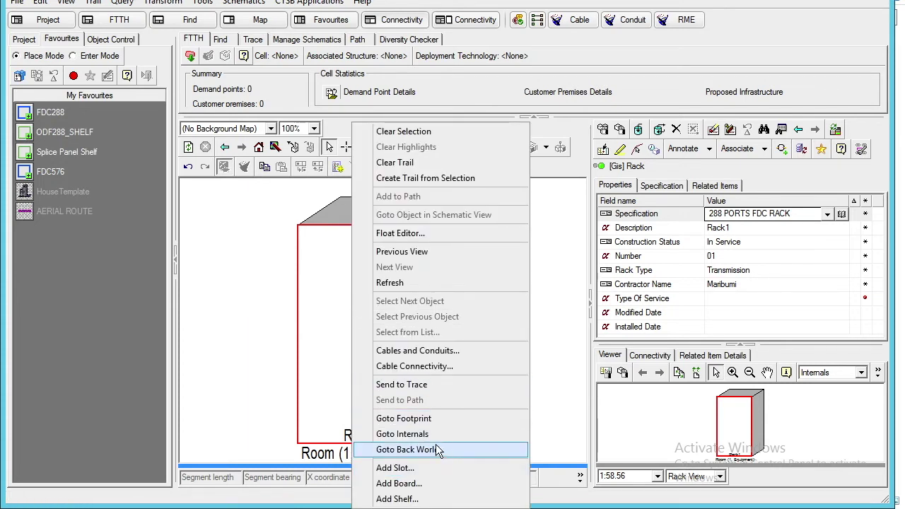
click(436, 498)
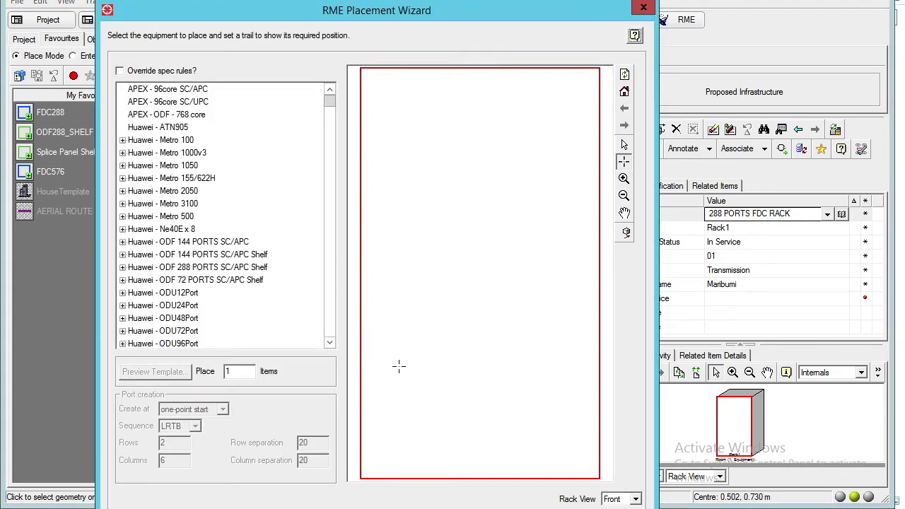
click(193, 306)
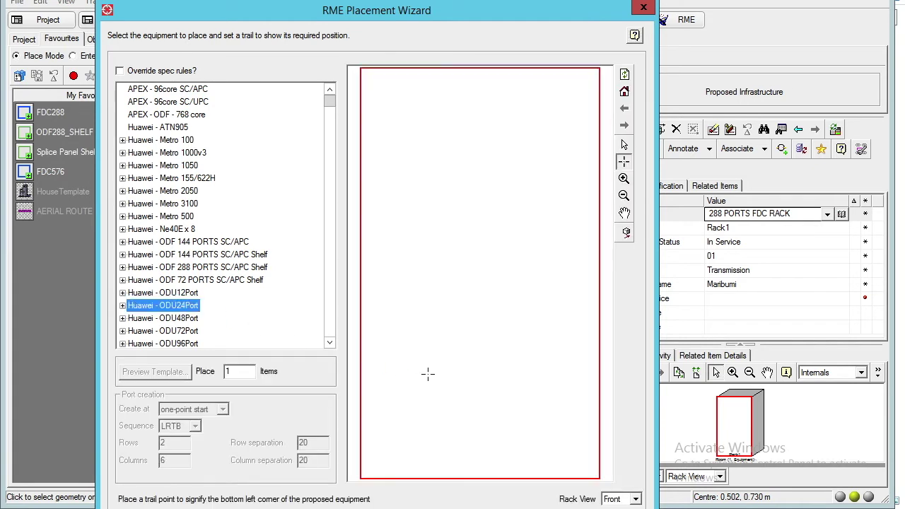
click(362, 383)
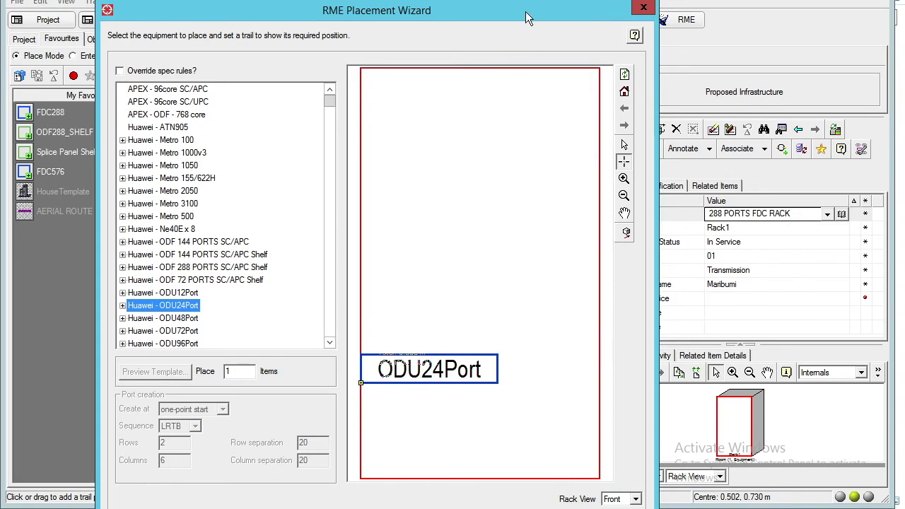
drag(526, 1, 548, 0)
click(622, 436)
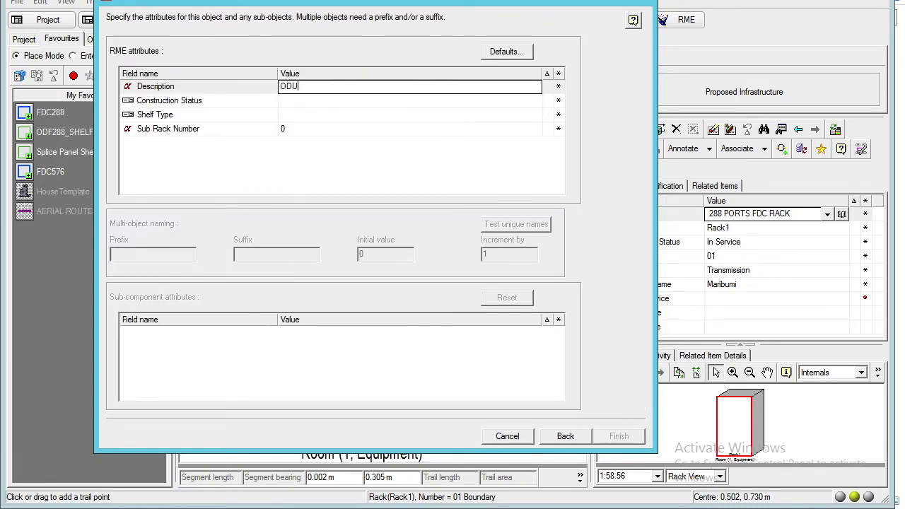
- Enter ODU Site A-Site B as the shelf's description and set its construction status to In Service
text(Site A-Sitbe)
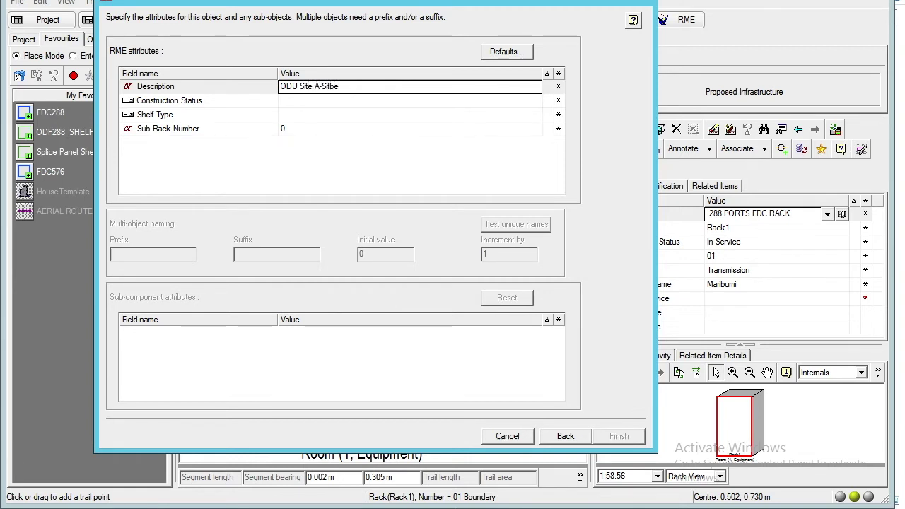
key(BackSpace)
key(BackSpace)
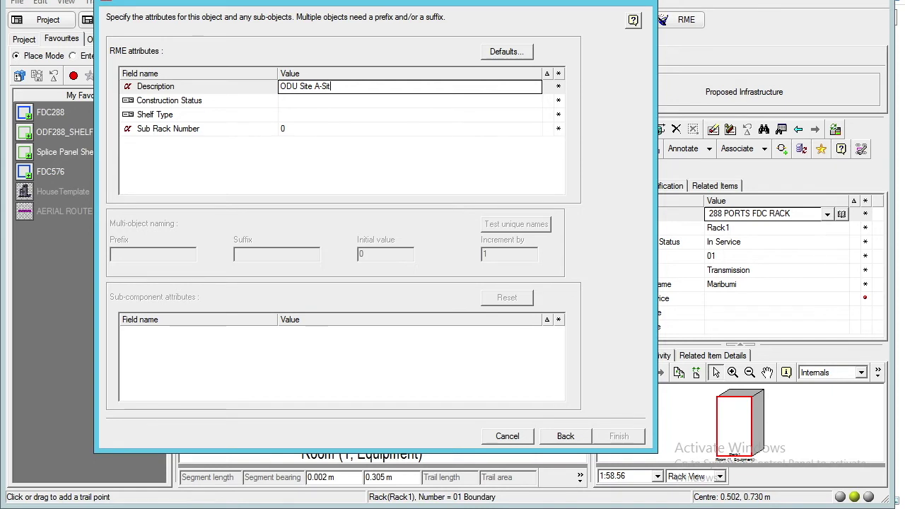
click(400, 103)
click(535, 101)
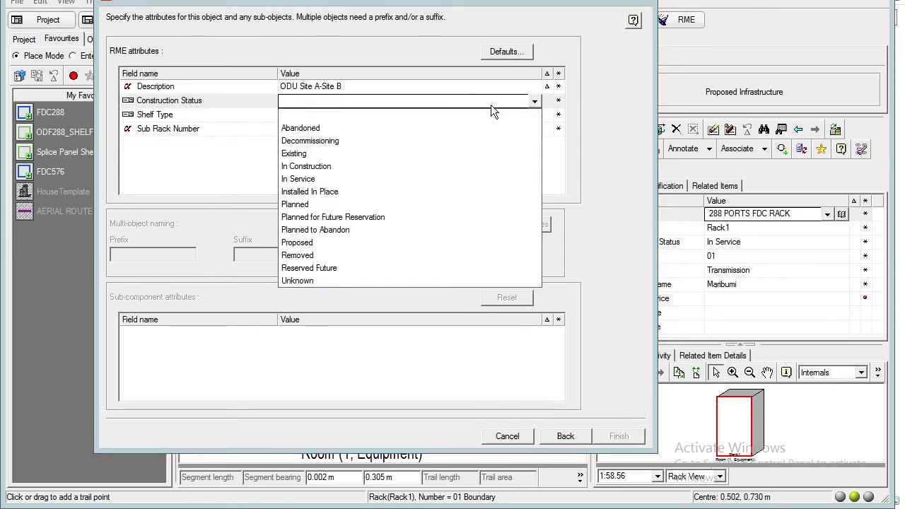
click(323, 180)
- Set the shelf type to ODU and finish placing the shelf
click(312, 114)
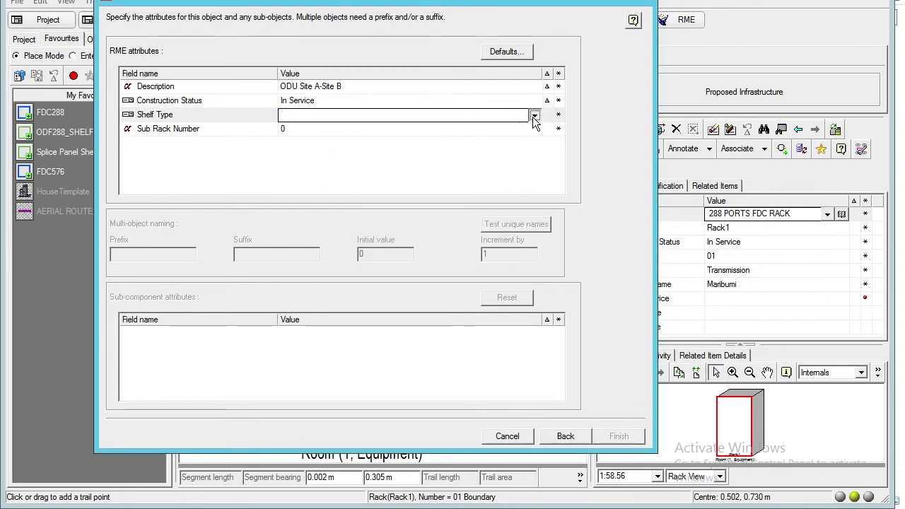
click(535, 115)
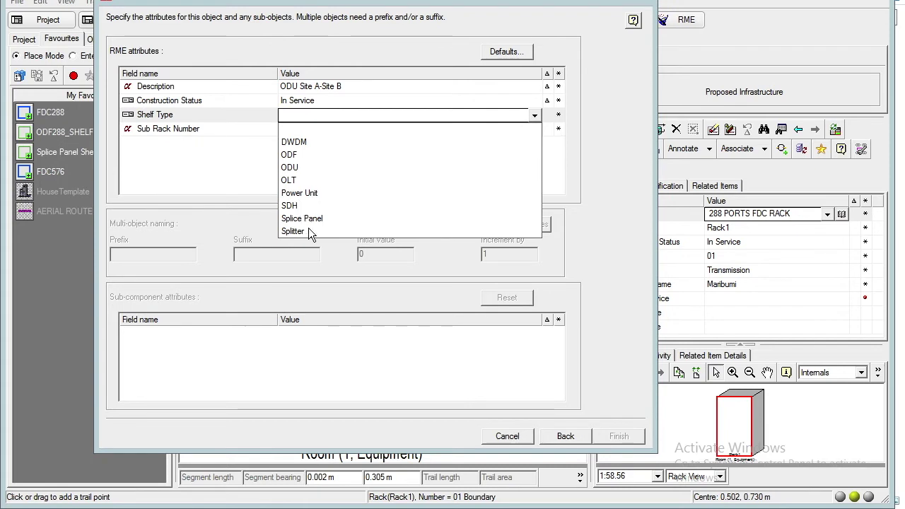
click(303, 167)
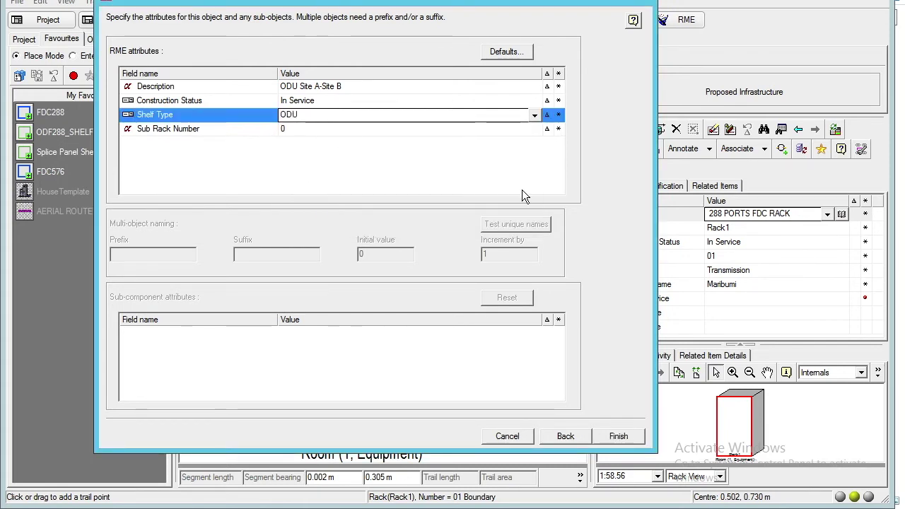
click(621, 437)
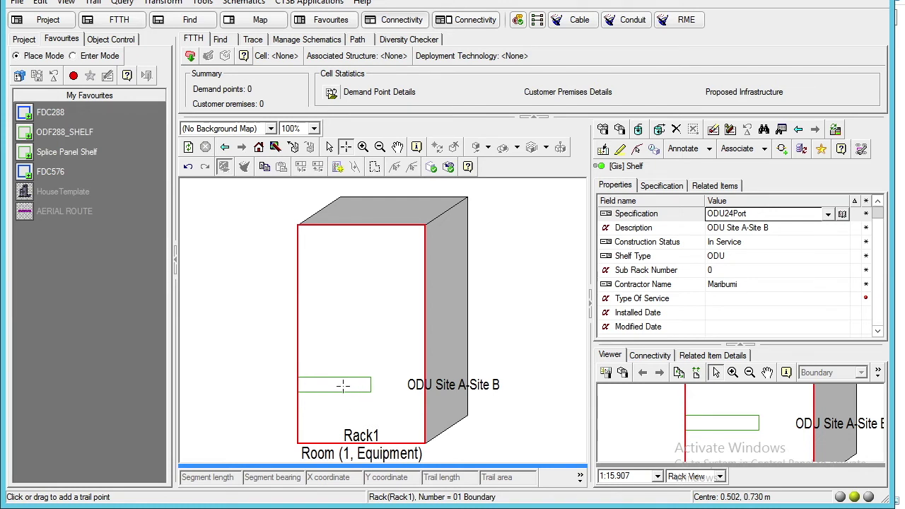
- Select the ODU Site A-Site B shelf in the rack and start adding ports to it with the Huawei SC/APC Port specification
click(330, 147)
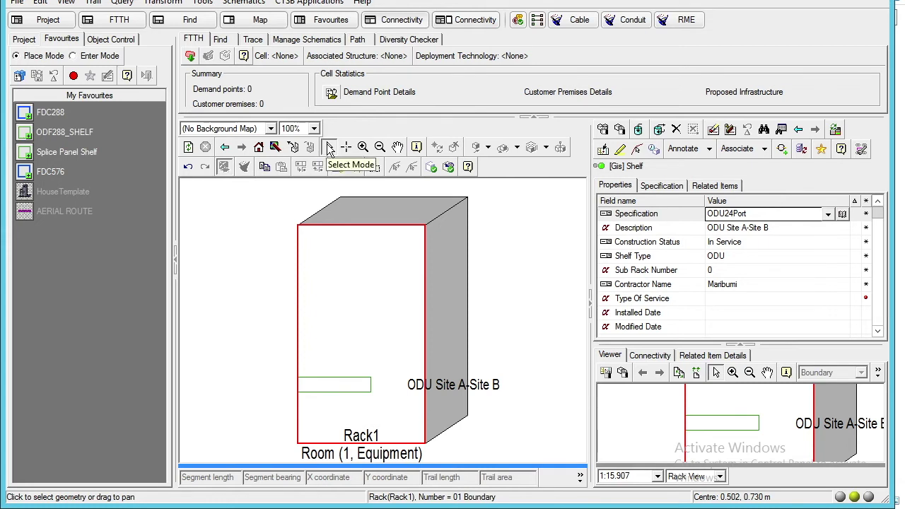
click(361, 390)
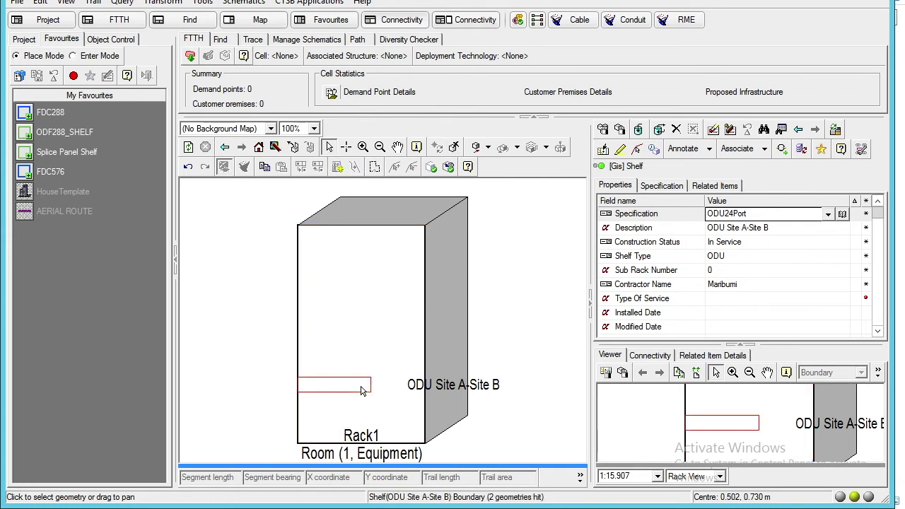
right_click(360, 389)
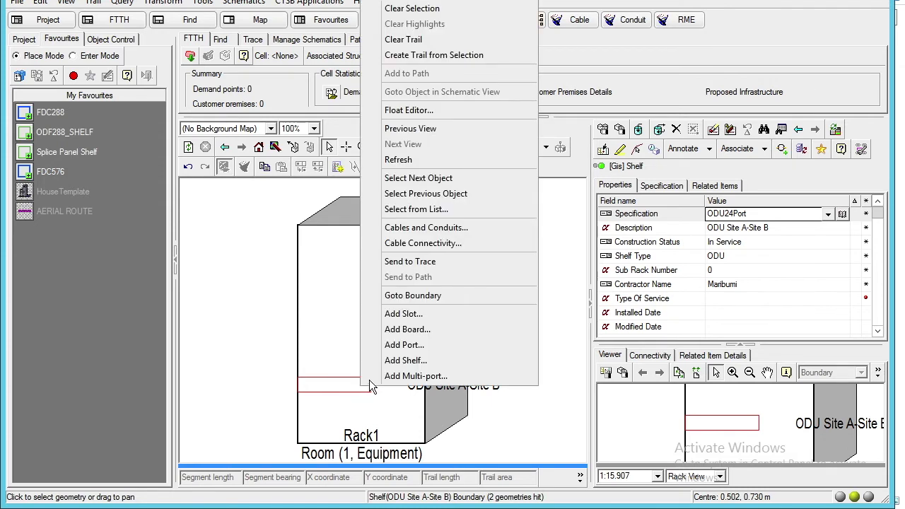
click(404, 349)
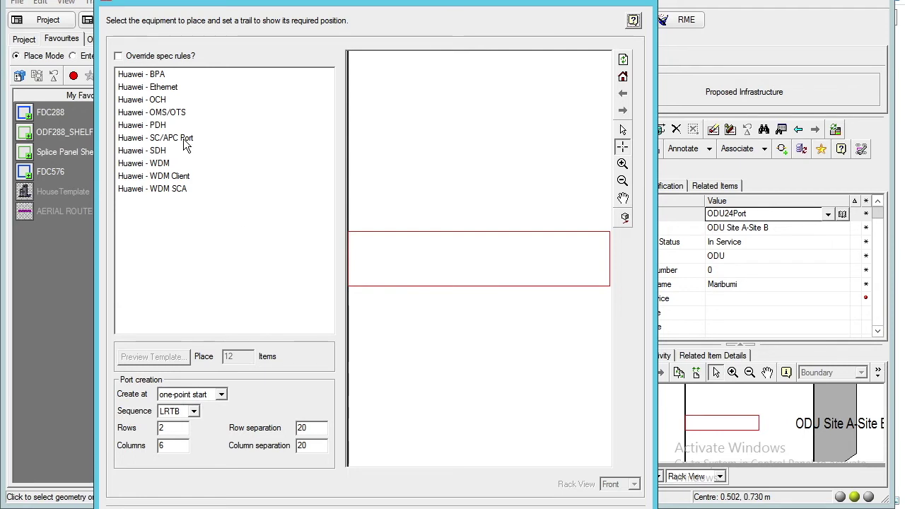
click(164, 88)
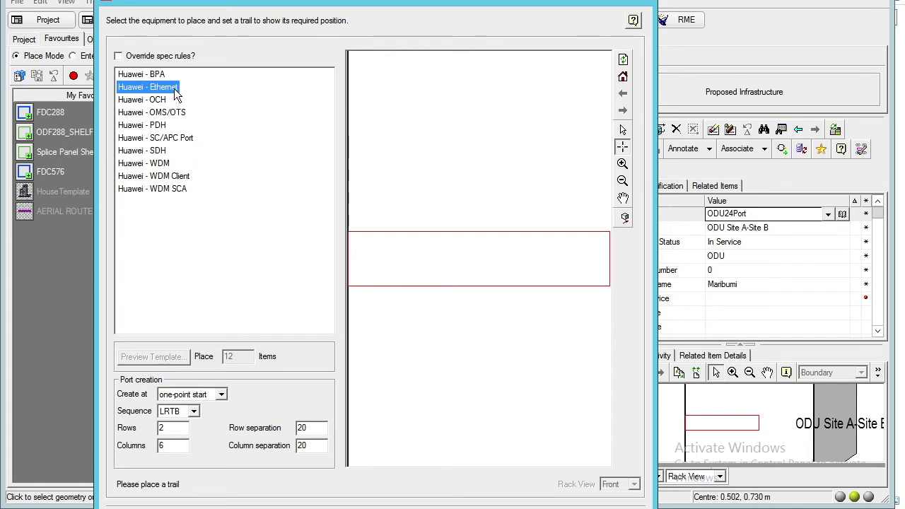
click(188, 139)
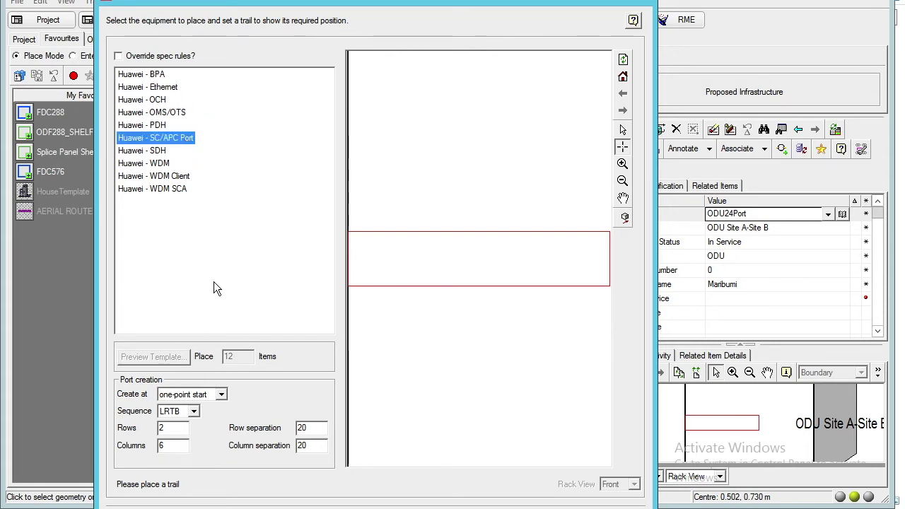
- Lay out the ports in 2 rows and 12 columns starting near the shelf's lower-left corner, and proceed to their attributes
double_click(169, 430)
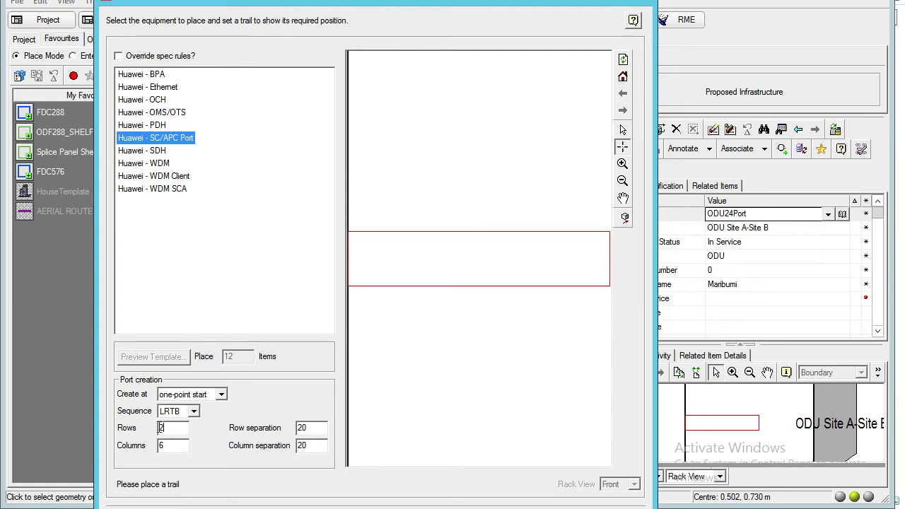
double_click(161, 445)
text(12)
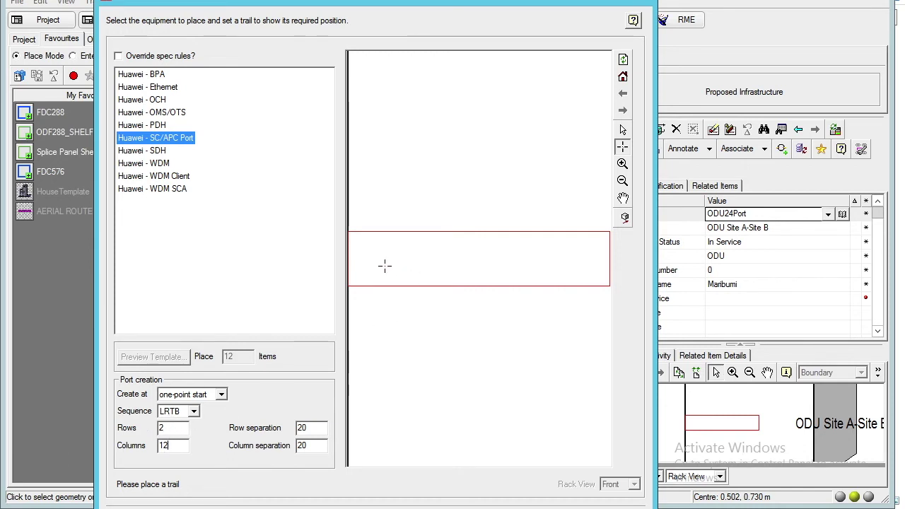
click(362, 276)
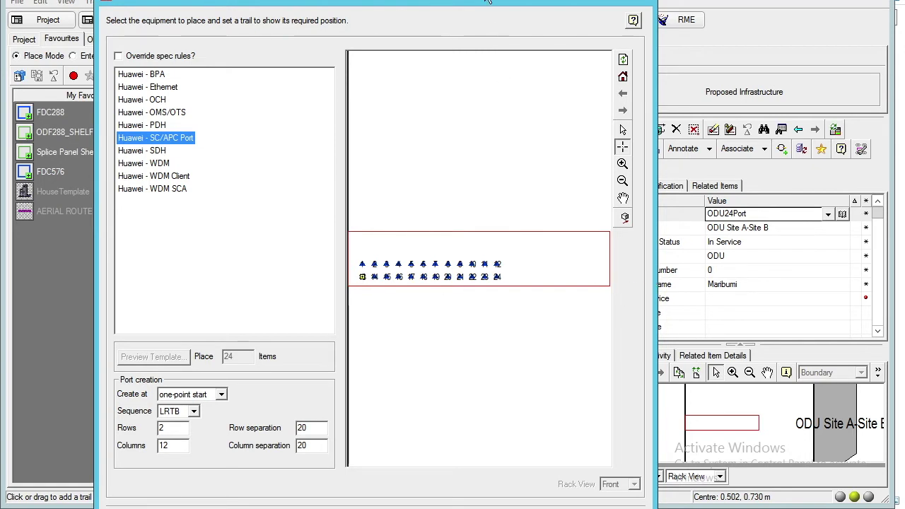
drag(485, 36, 514, 9)
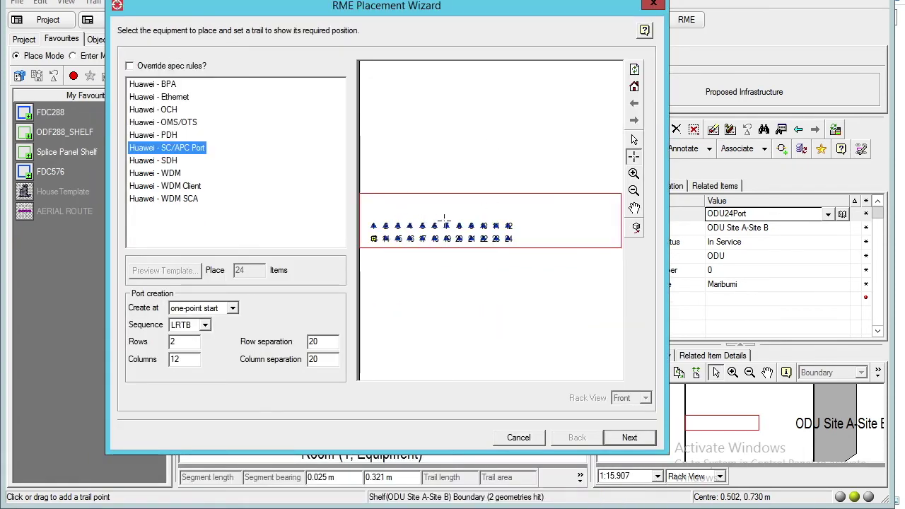
click(629, 437)
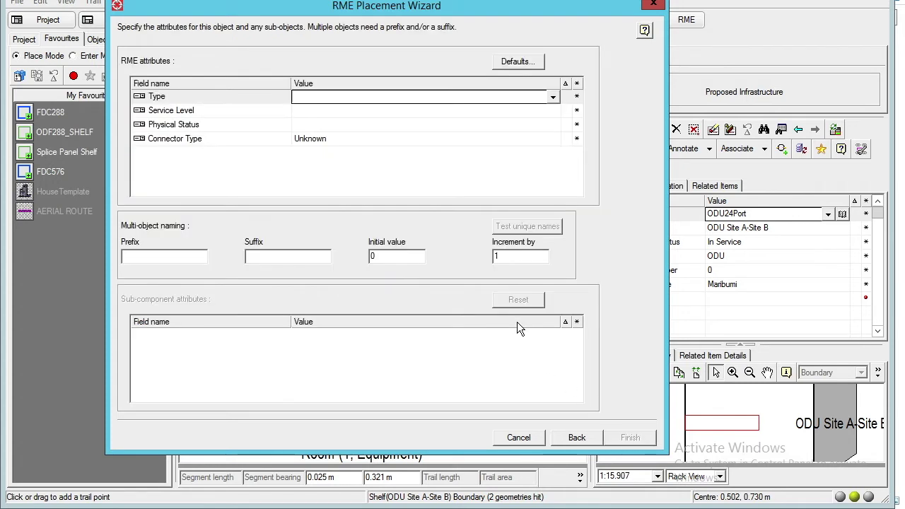
- Set the ports' type to Signal, service level to Fibre and physical status to Spare
click(553, 98)
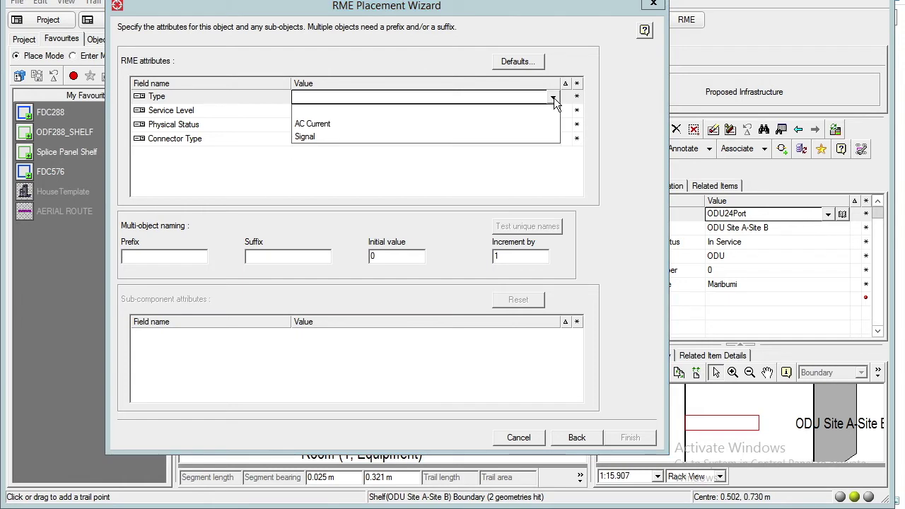
click(322, 135)
click(335, 112)
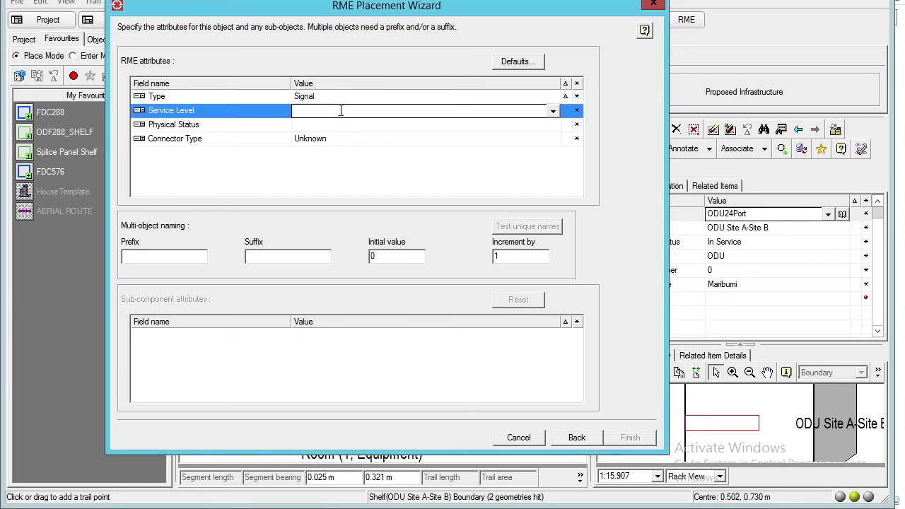
click(552, 114)
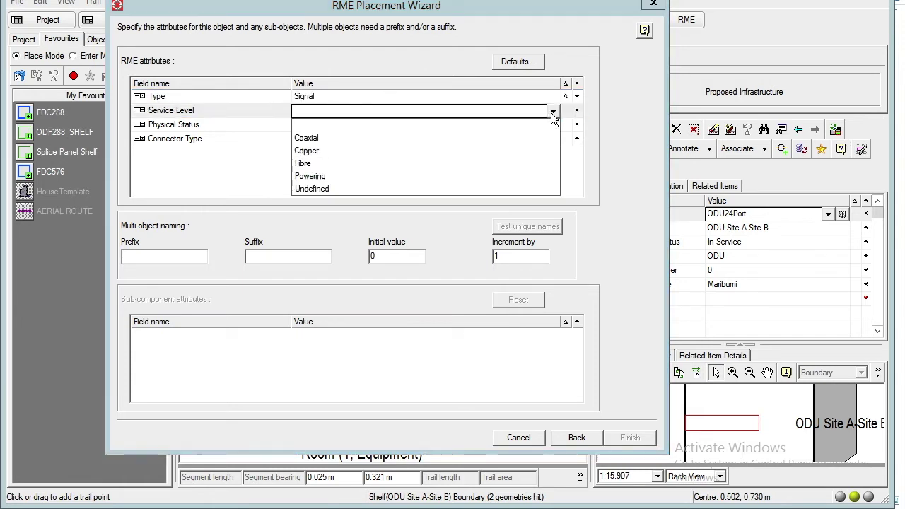
click(315, 162)
click(383, 129)
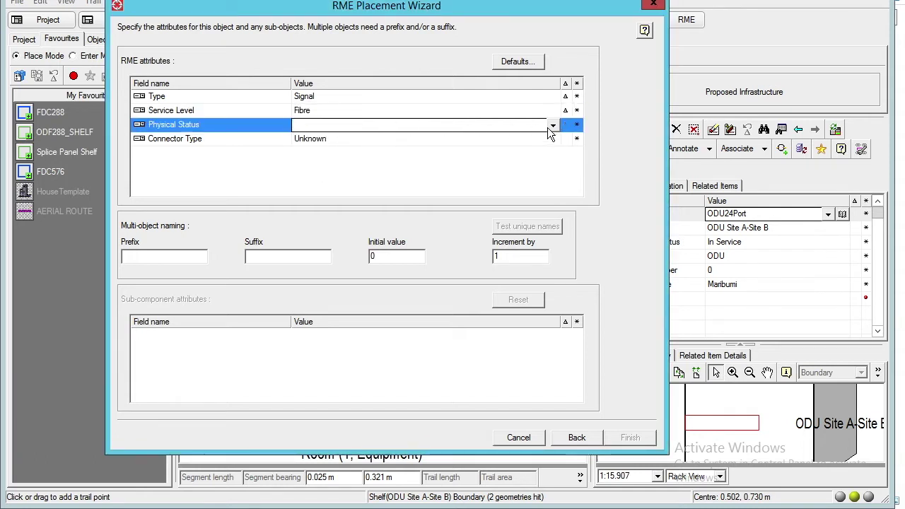
click(552, 127)
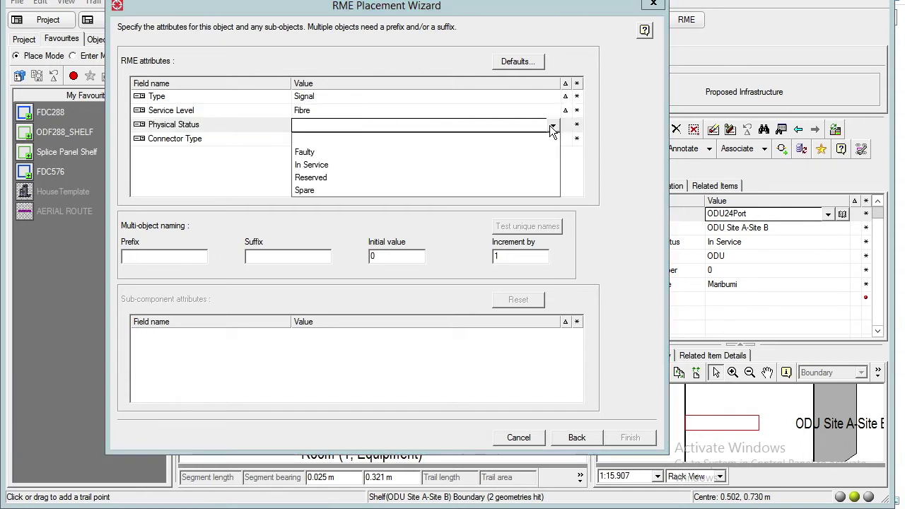
click(316, 190)
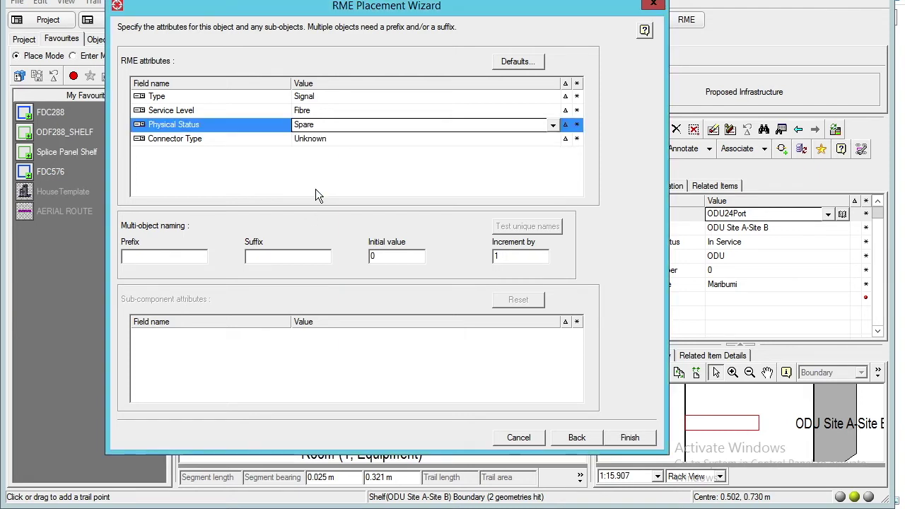
- Set the ports' connector type to SC and finish placing them in the shelf
click(466, 143)
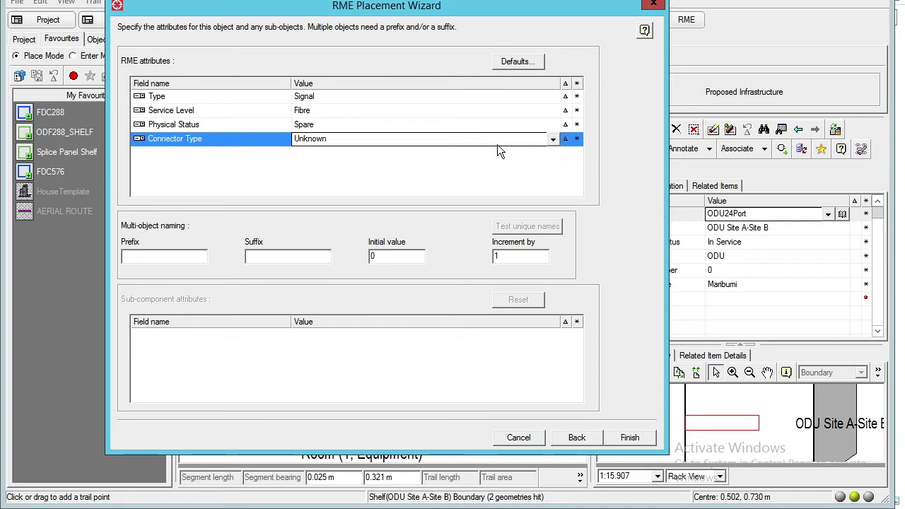
click(555, 139)
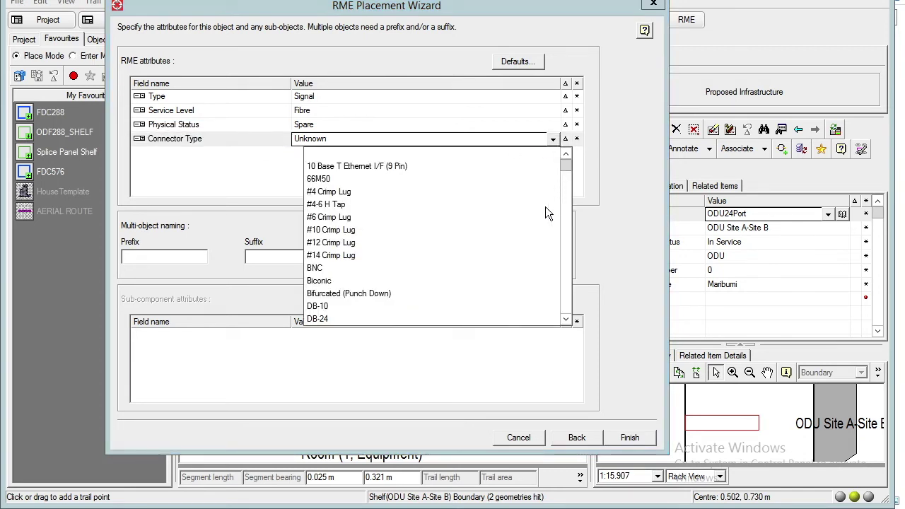
drag(567, 168, 569, 299)
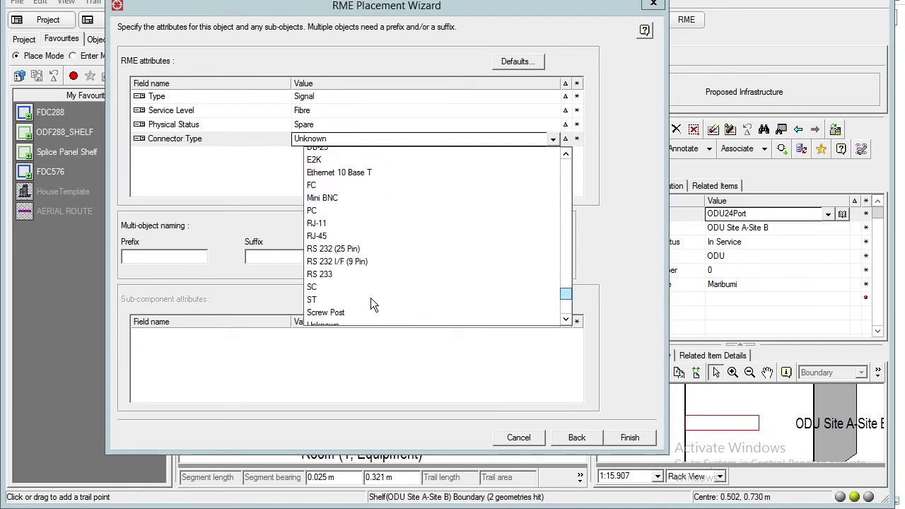
click(323, 290)
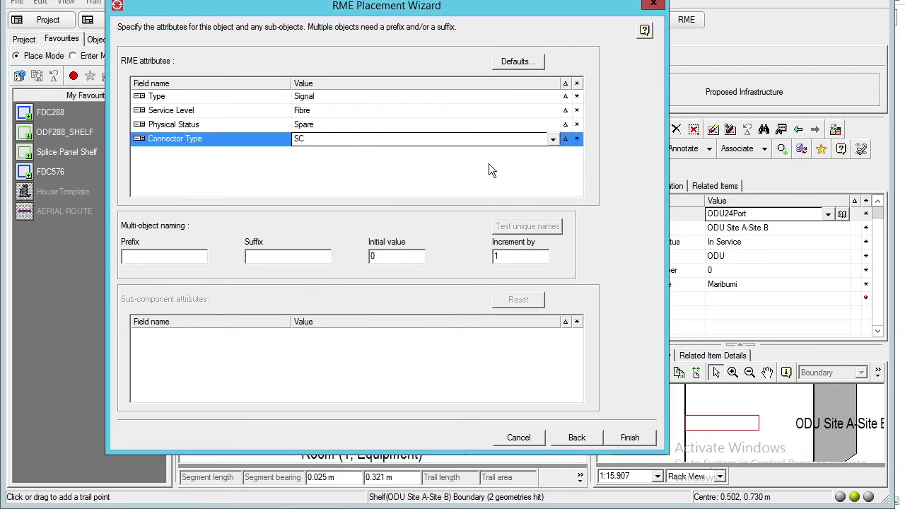
click(631, 439)
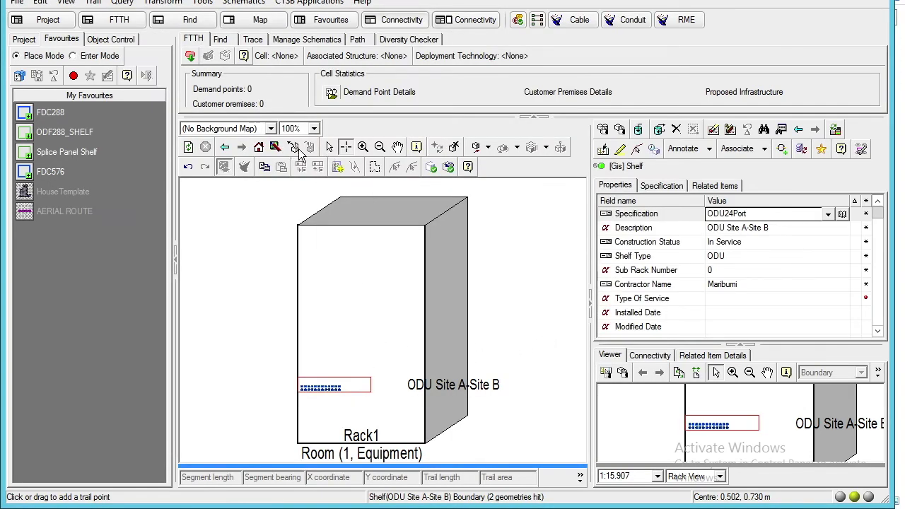
- Set the physical status of the last port in the shelf's upper row to In Service and the contractor to Fiberhome, and save the update
click(365, 150)
mouse_move(287, 371)
mouse_down()
mouse_move(355, 395)
mouse_move(390, 425)
mouse_up()
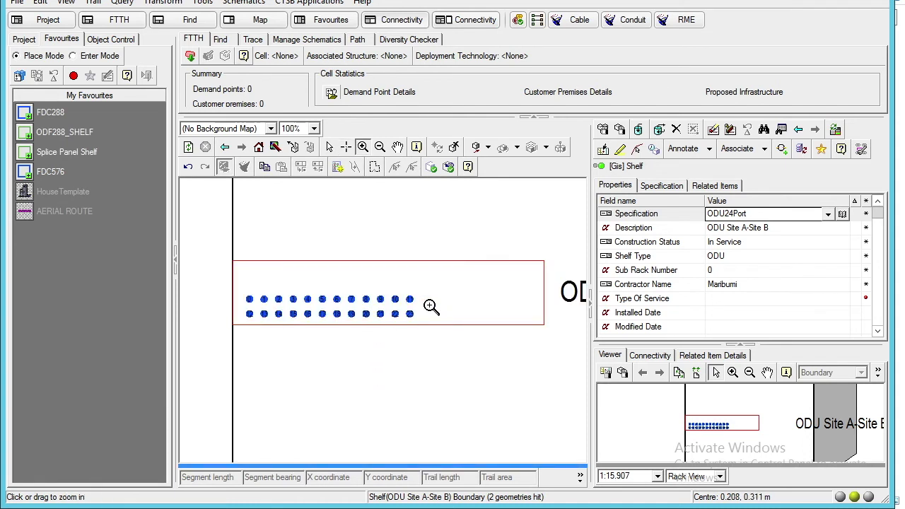
click(329, 147)
click(410, 300)
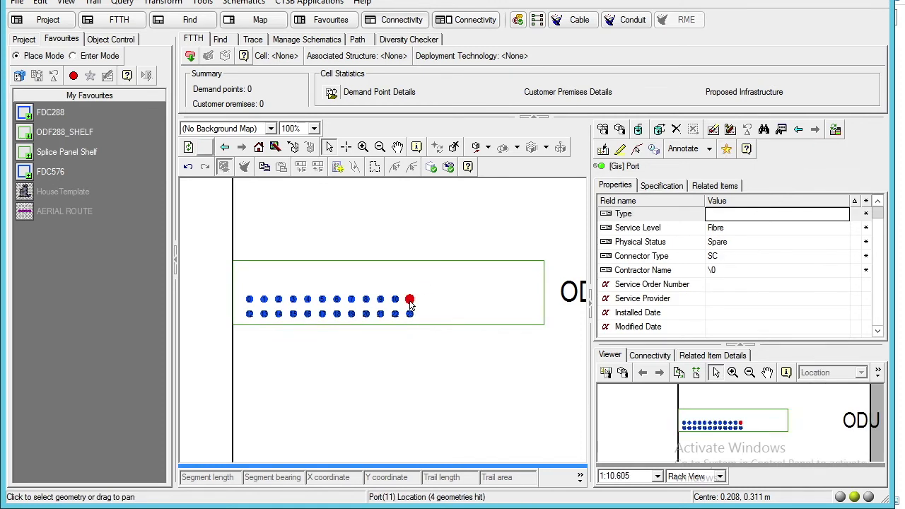
click(739, 242)
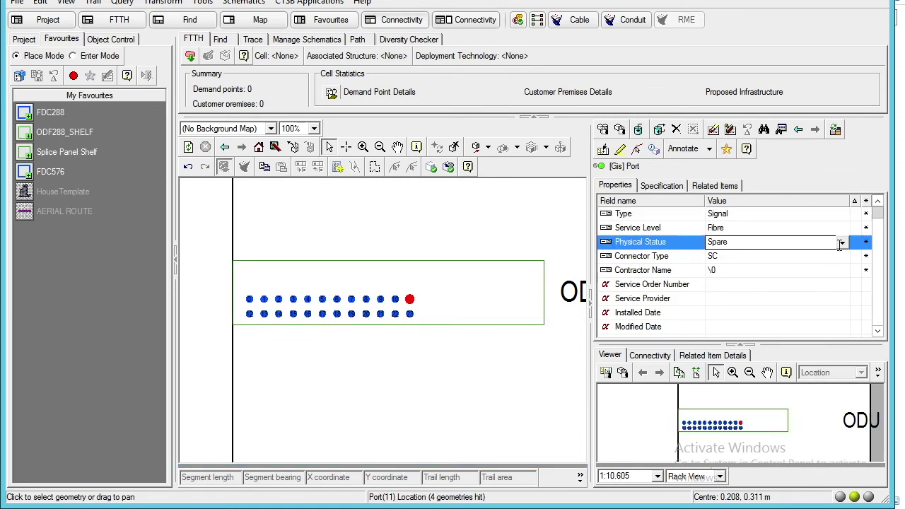
click(842, 242)
click(754, 282)
click(659, 129)
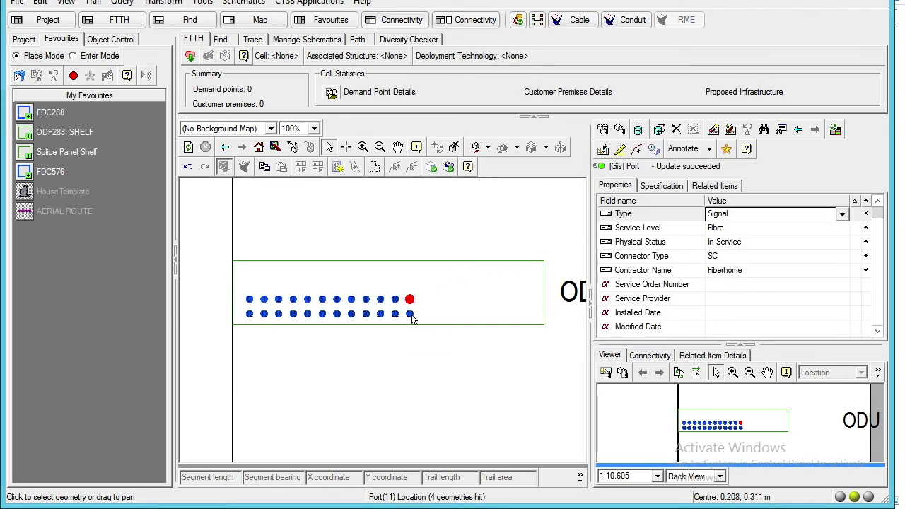
- Inspect the last port in the shelf's lower row and return to the map showing Site A and its poles
click(411, 314)
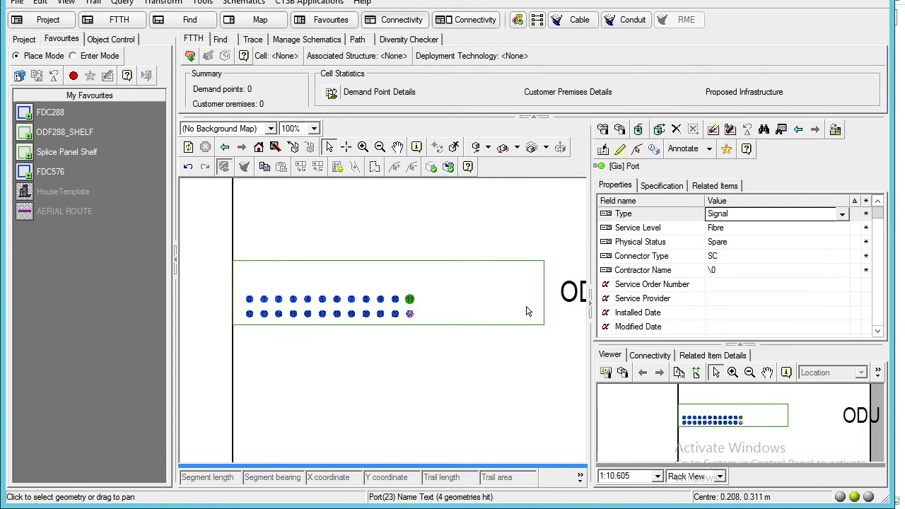
click(188, 170)
click(414, 250)
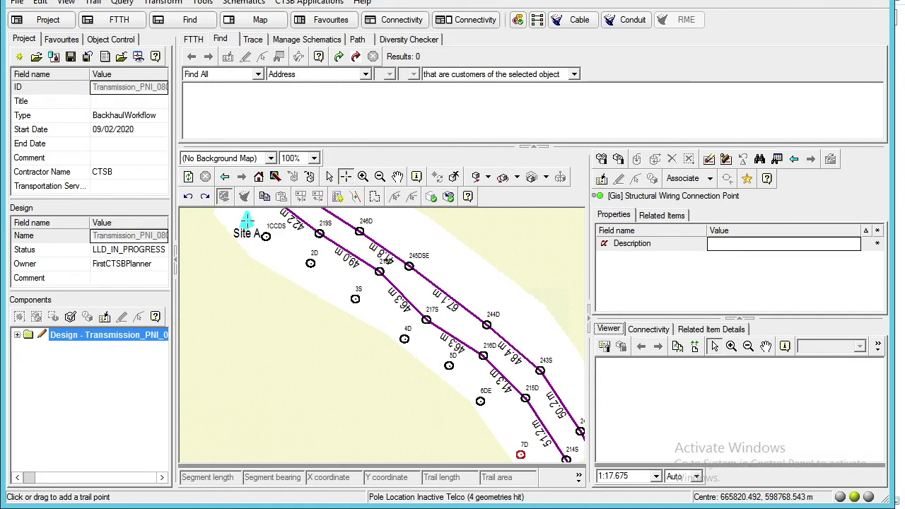
- Draw a trail about 251 m long from Site A through poles 1CCDS, 2D, 3S, 4D, 5D and 6DE to 7D
click(246, 220)
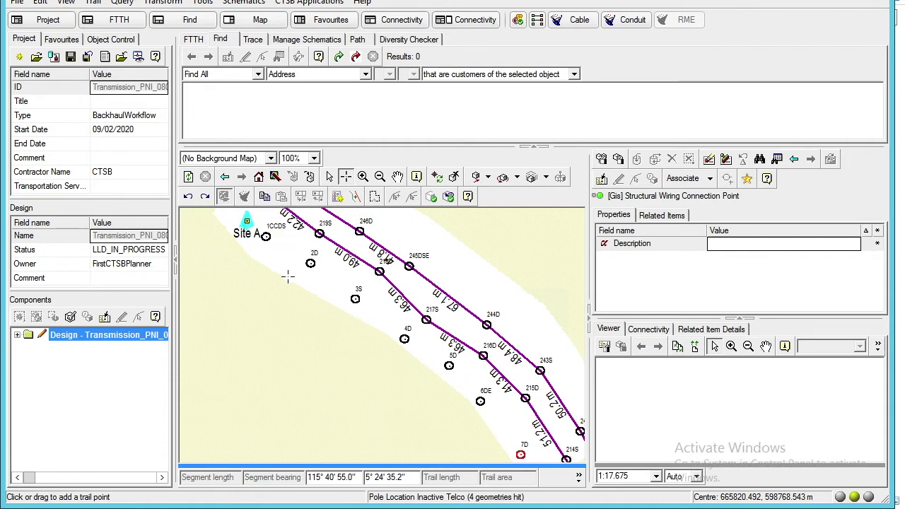
click(266, 237)
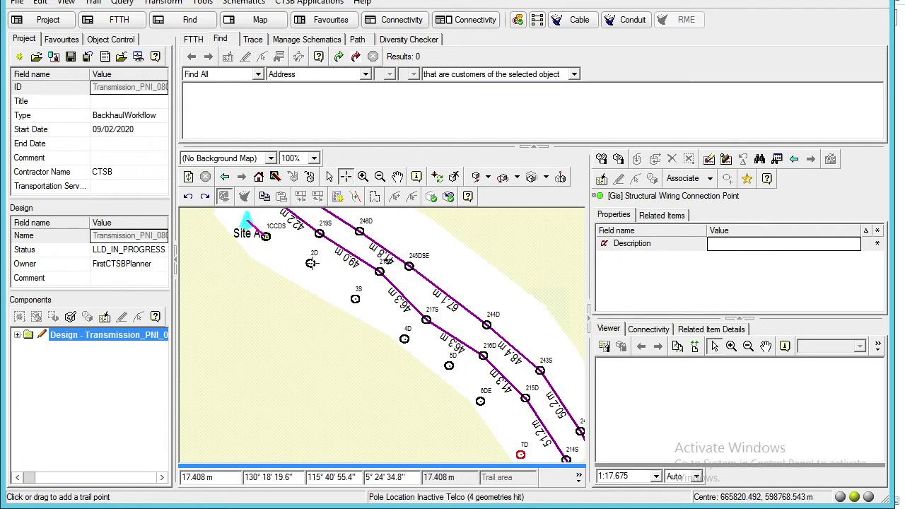
click(310, 263)
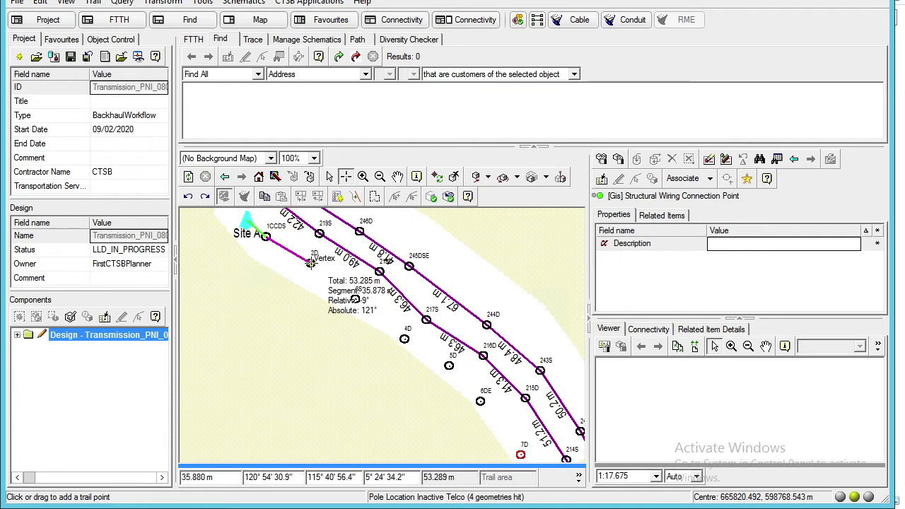
click(355, 298)
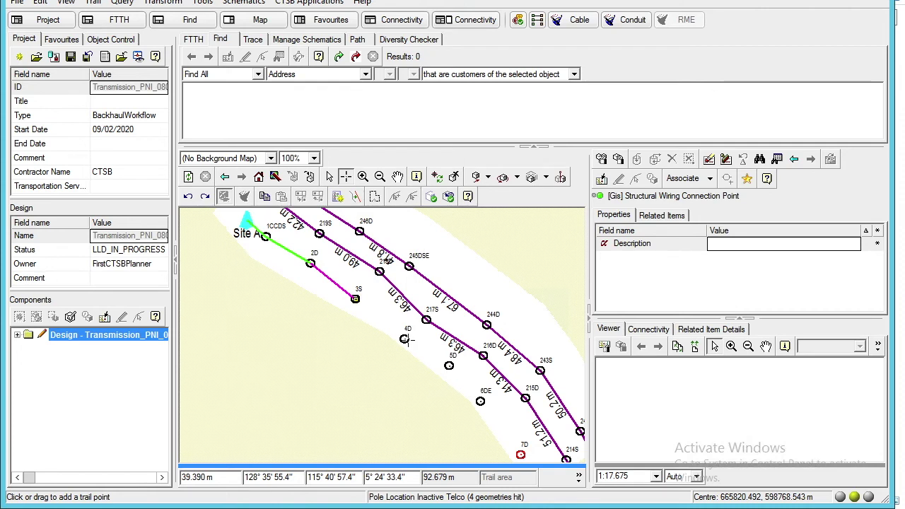
click(405, 338)
click(448, 365)
click(480, 400)
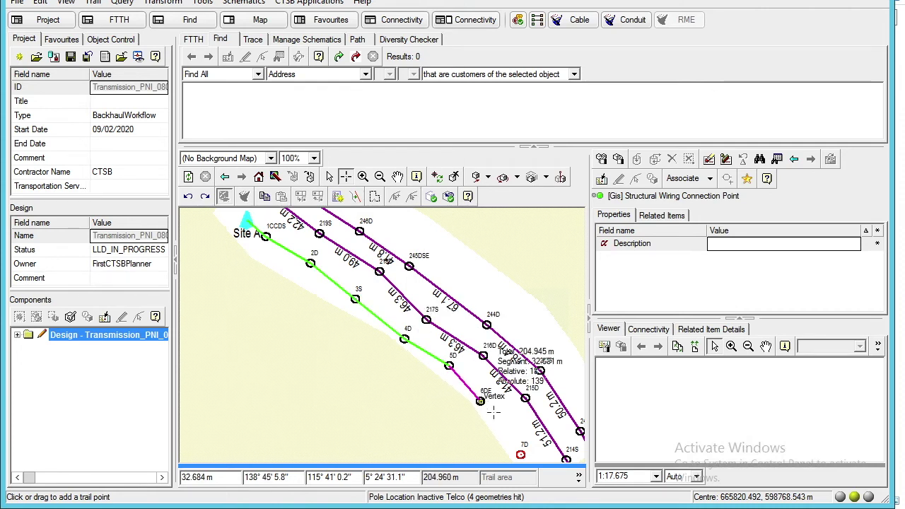
click(520, 455)
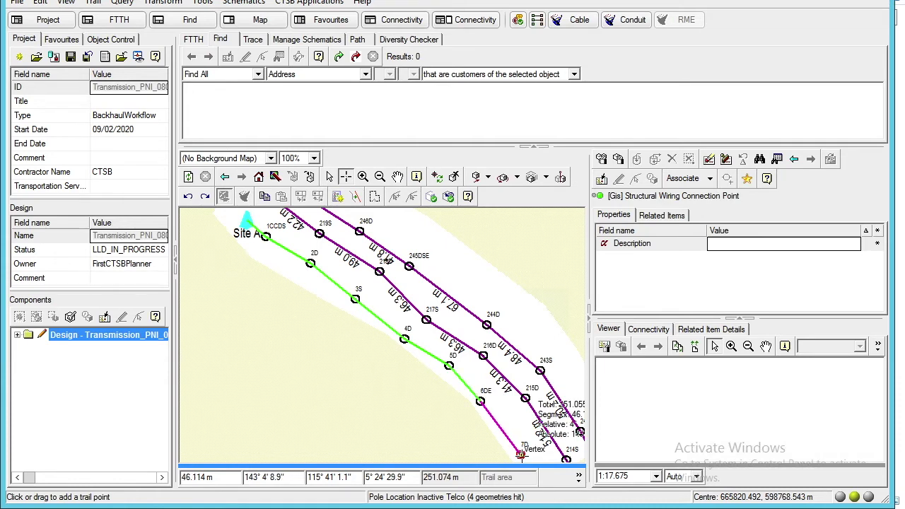
- Insert aerial routes along the drawn trail using the AERIAL ROUTE favourite and complete the changes
click(329, 177)
drag(449, 317, 386, 256)
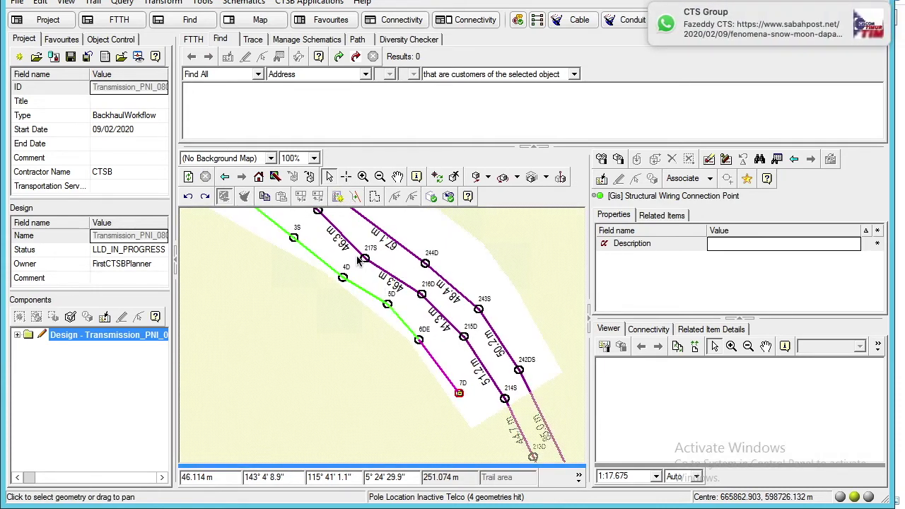
drag(309, 234, 391, 277)
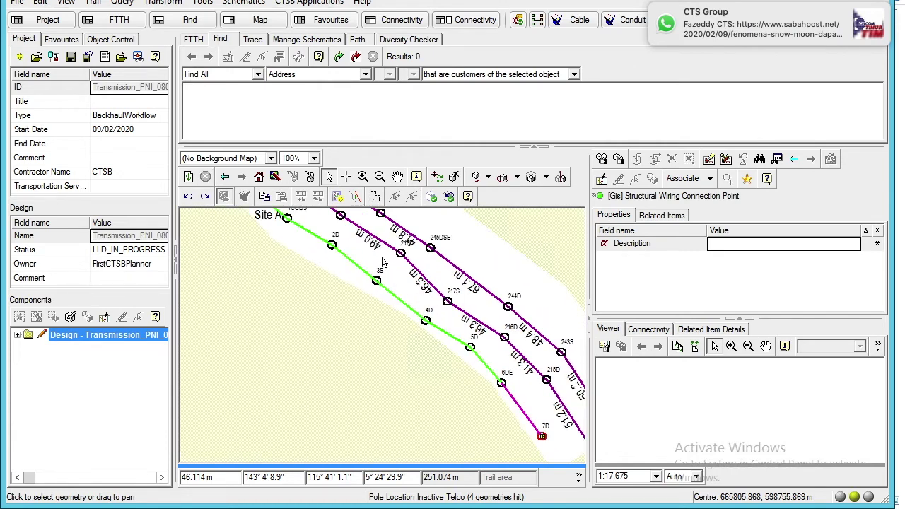
click(113, 40)
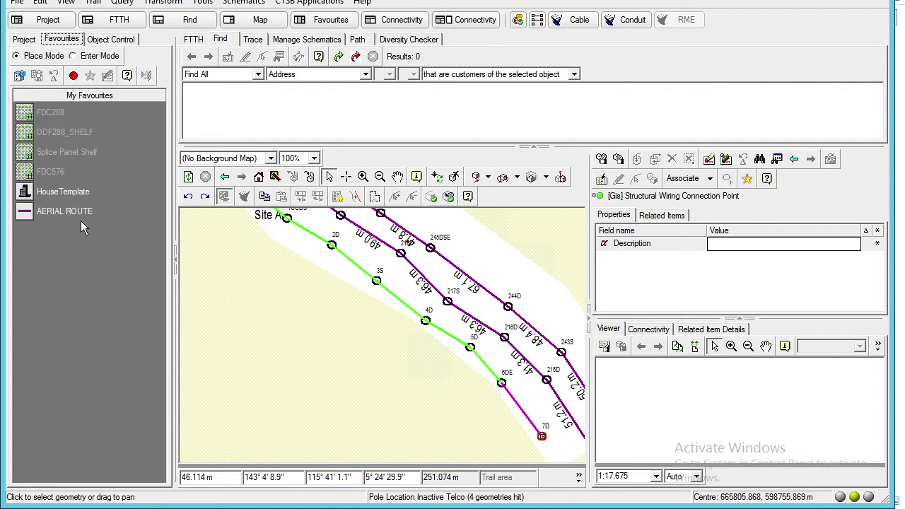
click(109, 39)
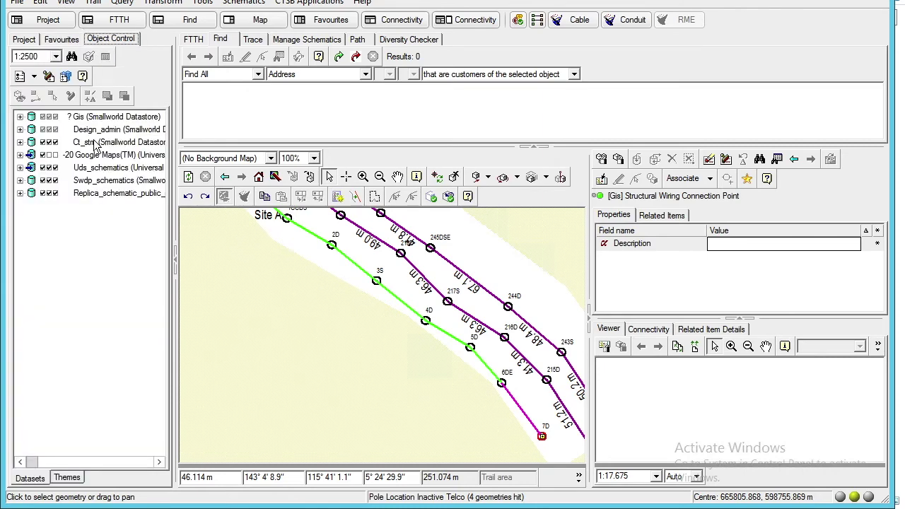
click(63, 40)
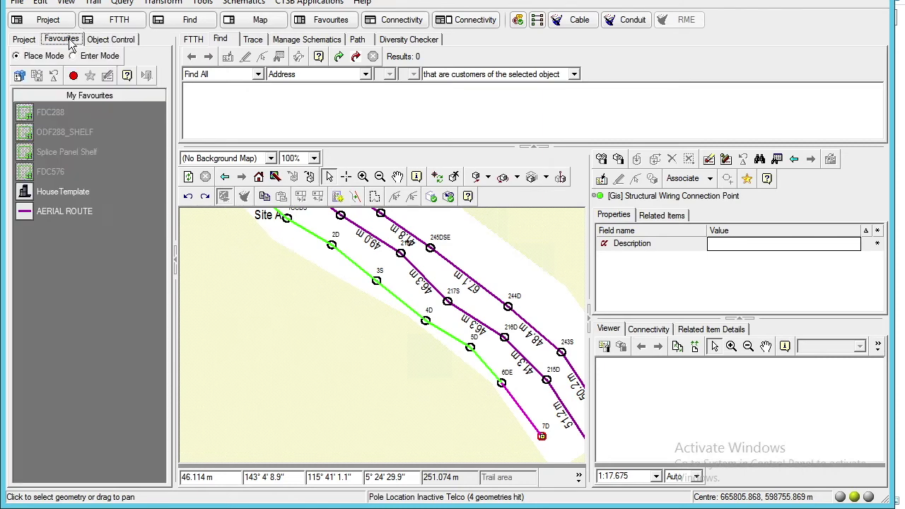
click(61, 210)
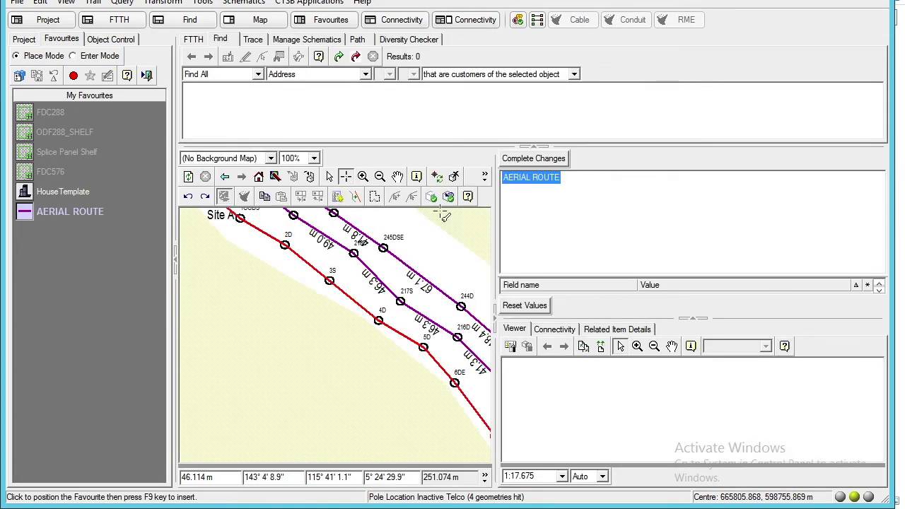
click(544, 158)
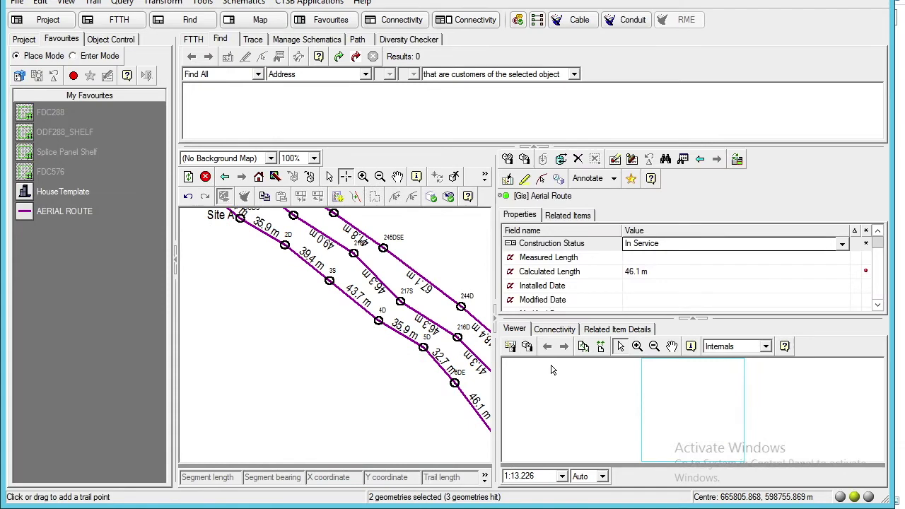
drag(496, 295, 565, 310)
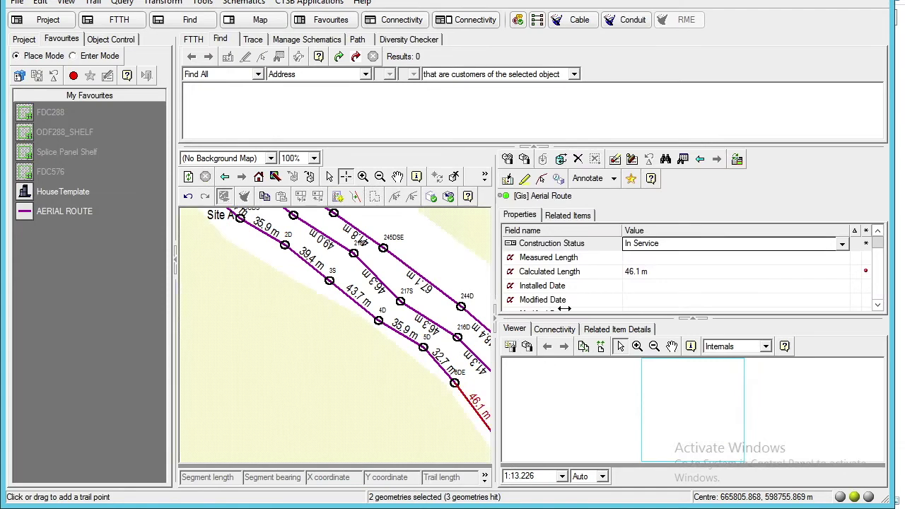